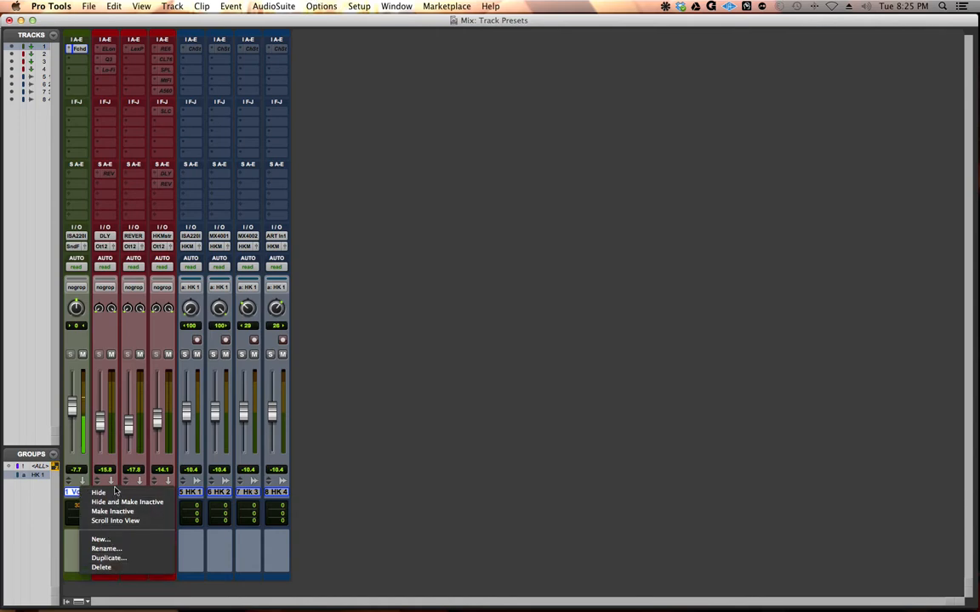
# Step: Hide the first vocal track from the mixer
pyautogui.click(115, 493)
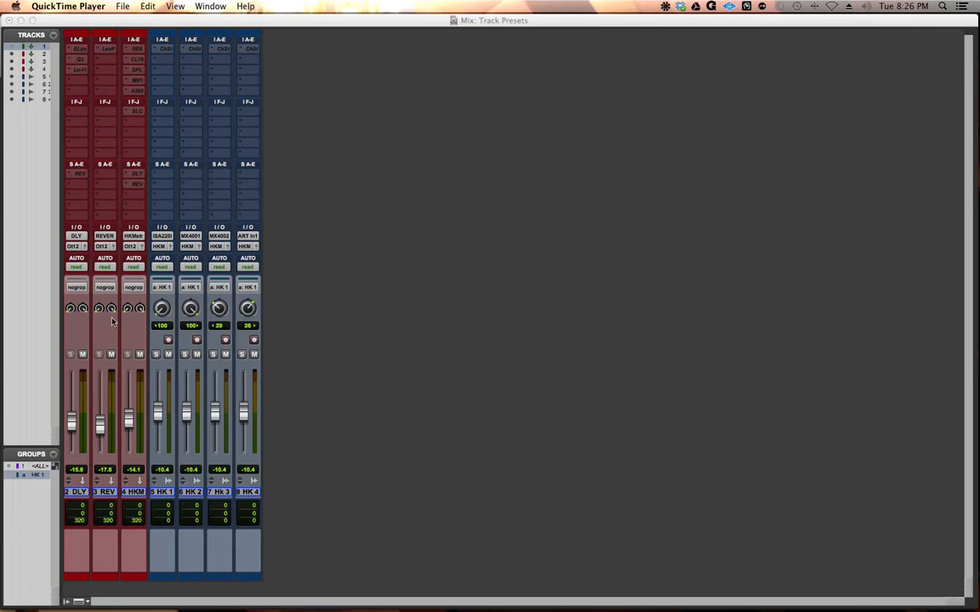
# Step: Select tracks HK 1 to HK 4 and activate their Channel Strip inserts
pyautogui.click(157, 500)
pyautogui.moveTo(156, 494); pyautogui.dragTo(243, 494)
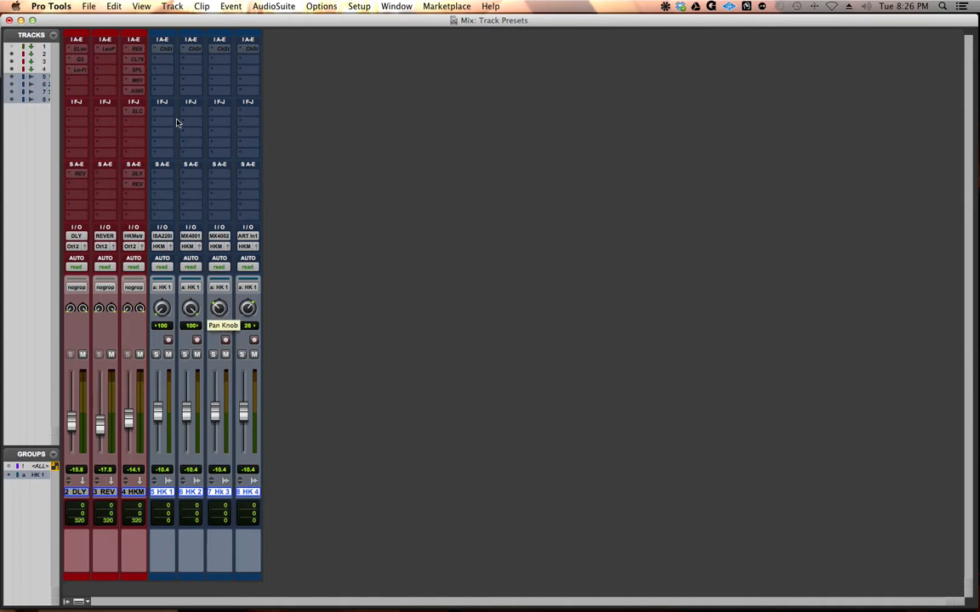
pyautogui.click(167, 52)
pyautogui.click(16, 18)
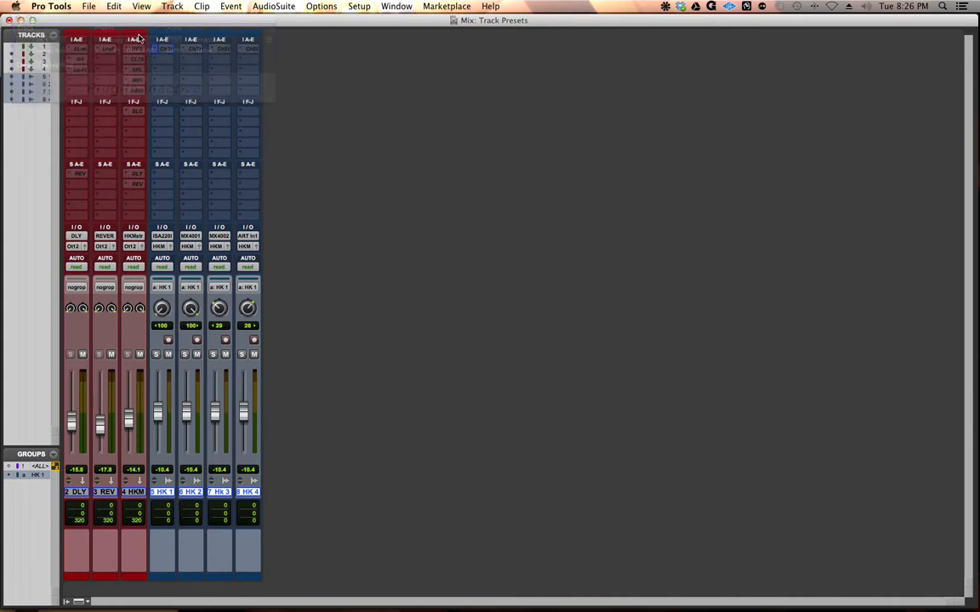
pyautogui.keyDown('ctrl'); pyautogui.keyDown('super'); pyautogui.click(165, 49); pyautogui.keyUp('super'); pyautogui.keyUp('ctrl')
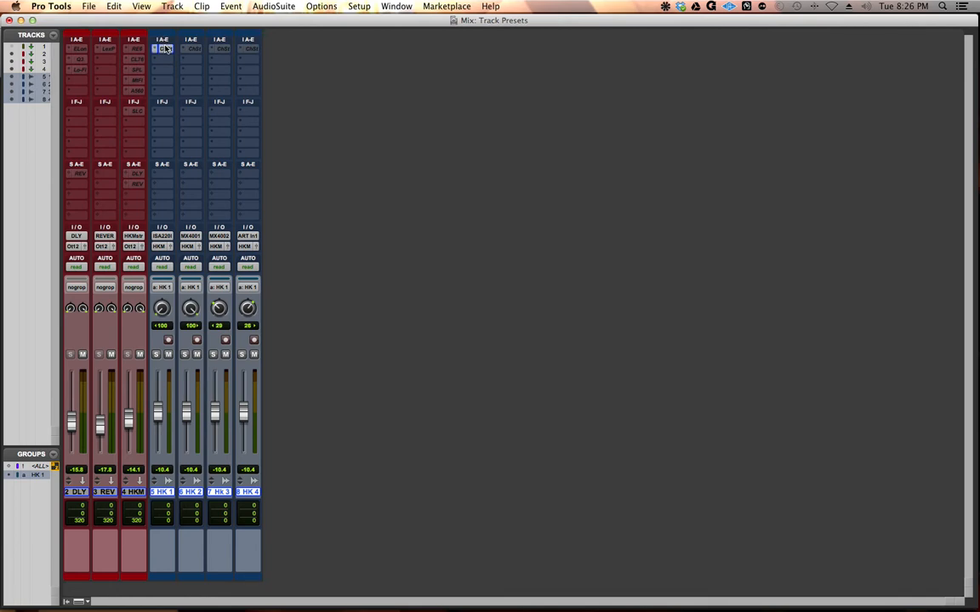
pyautogui.click(189, 51)
pyautogui.keyDown('ctrl'); pyautogui.keyDown('super'); pyautogui.click(189, 51); pyautogui.keyUp('super'); pyautogui.keyUp('ctrl')
pyautogui.click(242, 51)
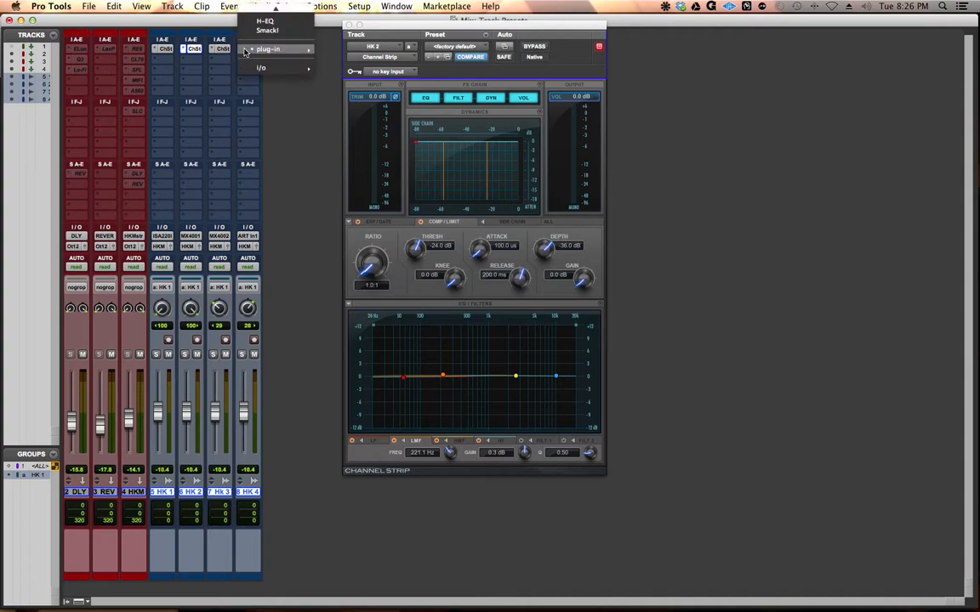
pyautogui.click(220, 66)
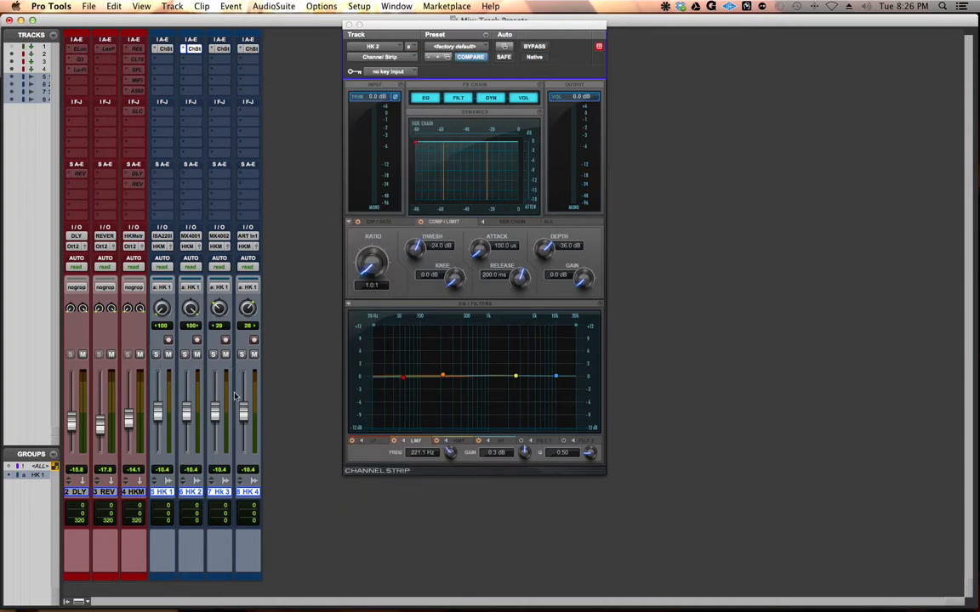
# Step: Raise the LF band gain to about 0.3 dB in the HK 2 Channel Strip and close the plug-in window
pyautogui.moveTo(405, 383); pyautogui.dragTo(405, 377)
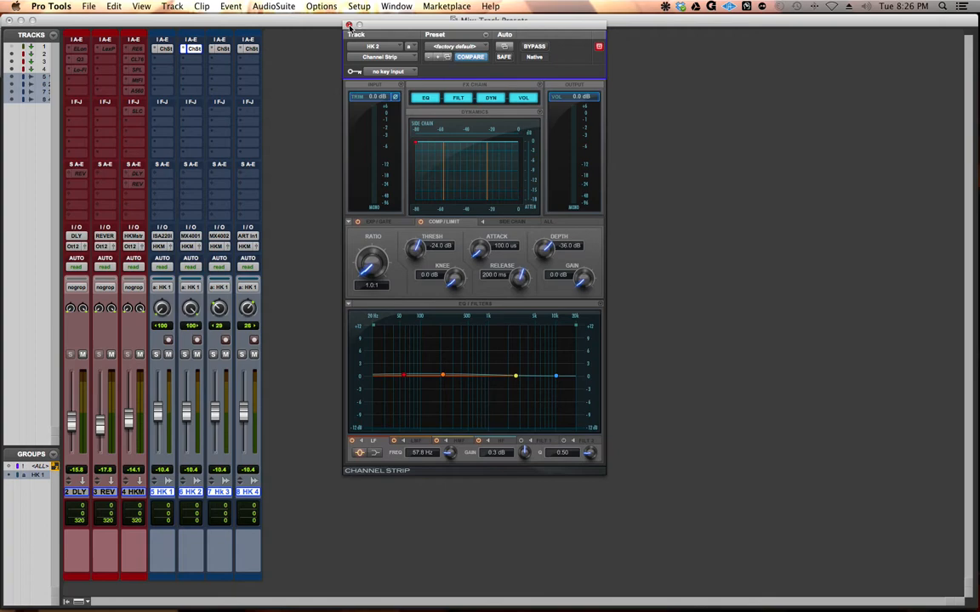
pyautogui.click(349, 26)
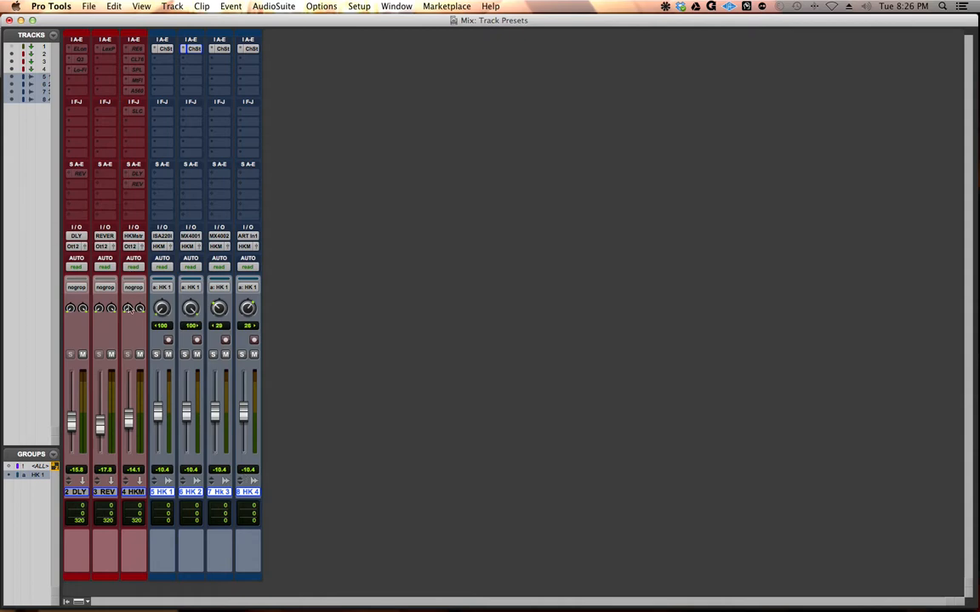
# Step: Activate all six inserts on the HK Master track and raise its fader to -7.0 dB
pyautogui.doubleClick(136, 493)
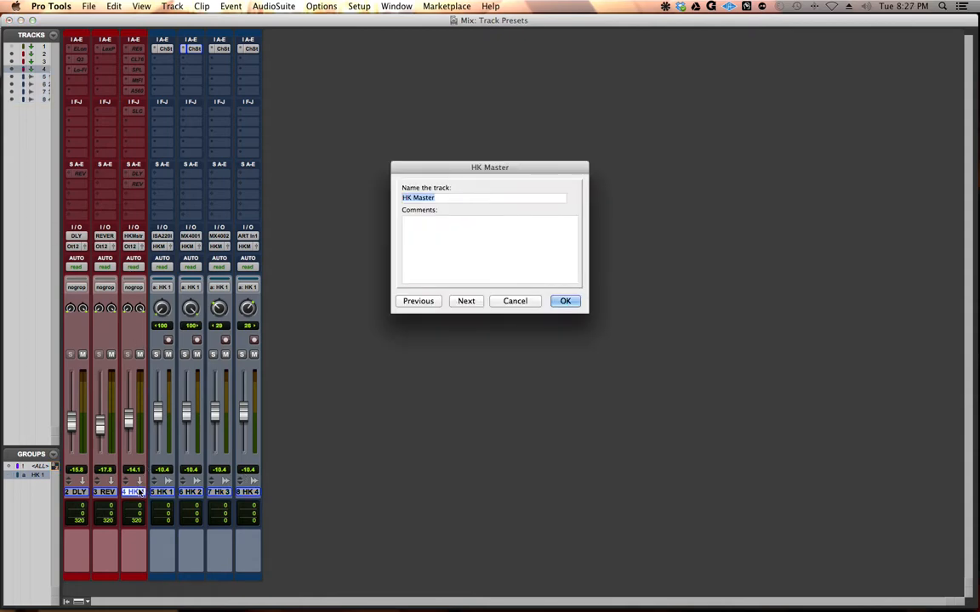
pyautogui.press('Return')
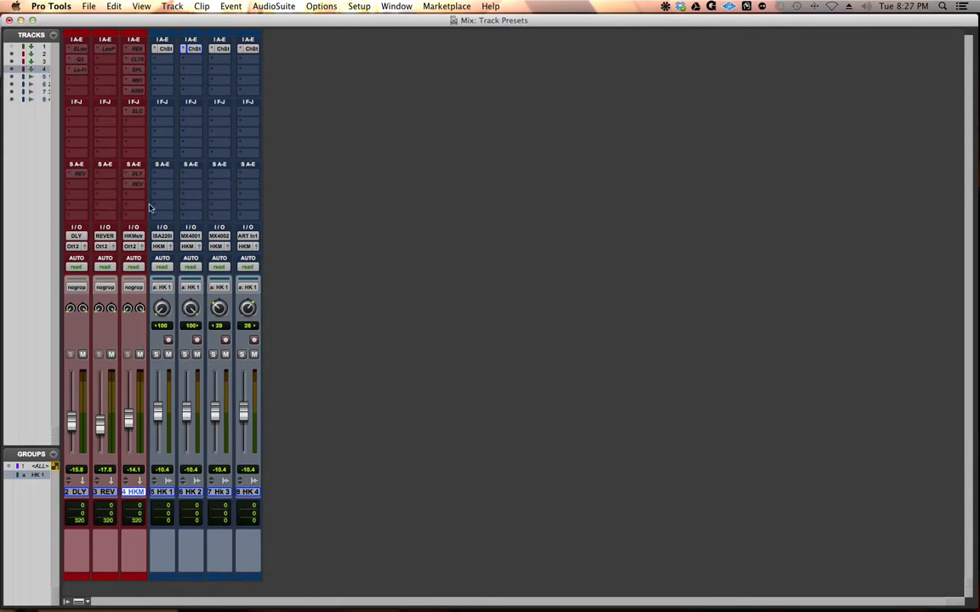
pyautogui.keyDown('ctrl'); pyautogui.keyDown('super'); pyautogui.click(136, 50); pyautogui.keyUp('super'); pyautogui.keyUp('ctrl')
pyautogui.keyDown('ctrl'); pyautogui.keyDown('super'); pyautogui.click(138, 61); pyautogui.keyUp('super'); pyautogui.keyUp('ctrl')
pyautogui.keyDown('ctrl'); pyautogui.keyDown('super'); pyautogui.click(137, 71); pyautogui.keyUp('super'); pyautogui.keyUp('ctrl')
pyautogui.keyDown('ctrl'); pyautogui.keyDown('super'); pyautogui.click(137, 80); pyautogui.keyUp('super'); pyautogui.keyUp('ctrl')
pyautogui.keyDown('ctrl'); pyautogui.keyDown('super'); pyautogui.click(137, 90); pyautogui.keyUp('super'); pyautogui.keyUp('ctrl')
pyautogui.keyDown('ctrl'); pyautogui.keyDown('super'); pyautogui.click(137, 111); pyautogui.keyUp('super'); pyautogui.keyUp('ctrl')
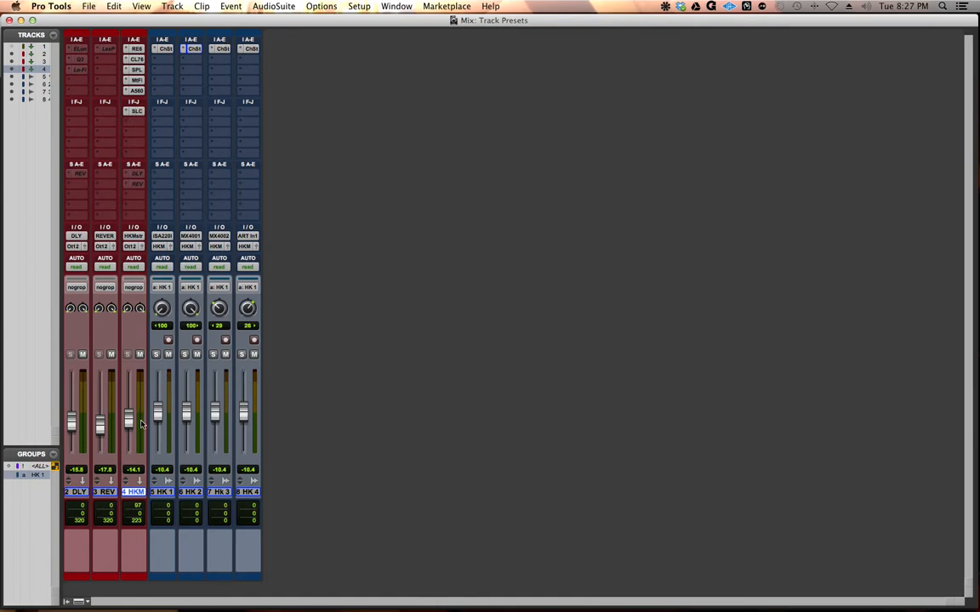
pyautogui.moveTo(128, 426); pyautogui.dragTo(128, 409)
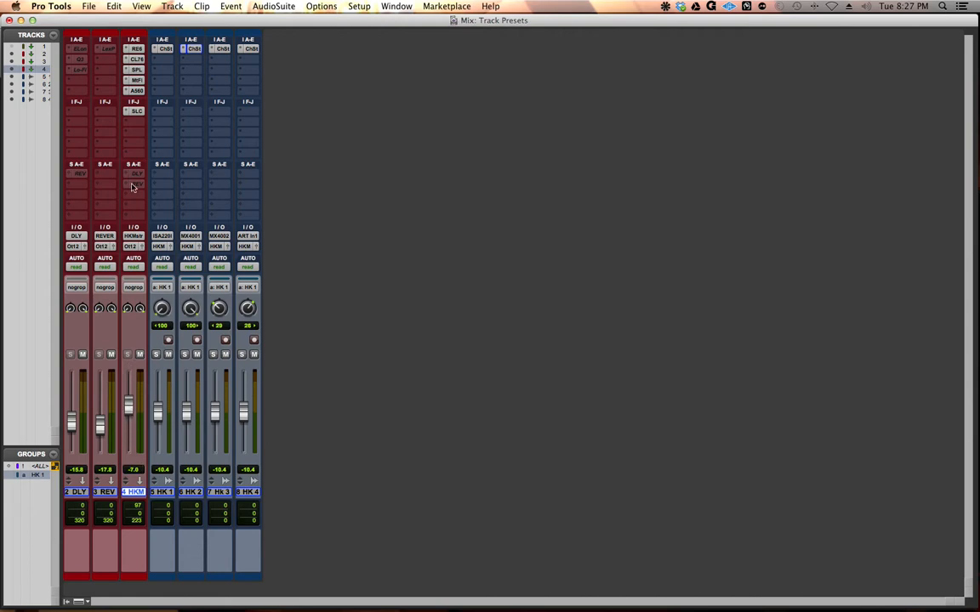
# Step: Review the settings of the REQ 6, CLA-76 and SPL TwinTube inserts on the HK Master track
pyautogui.click(136, 49)
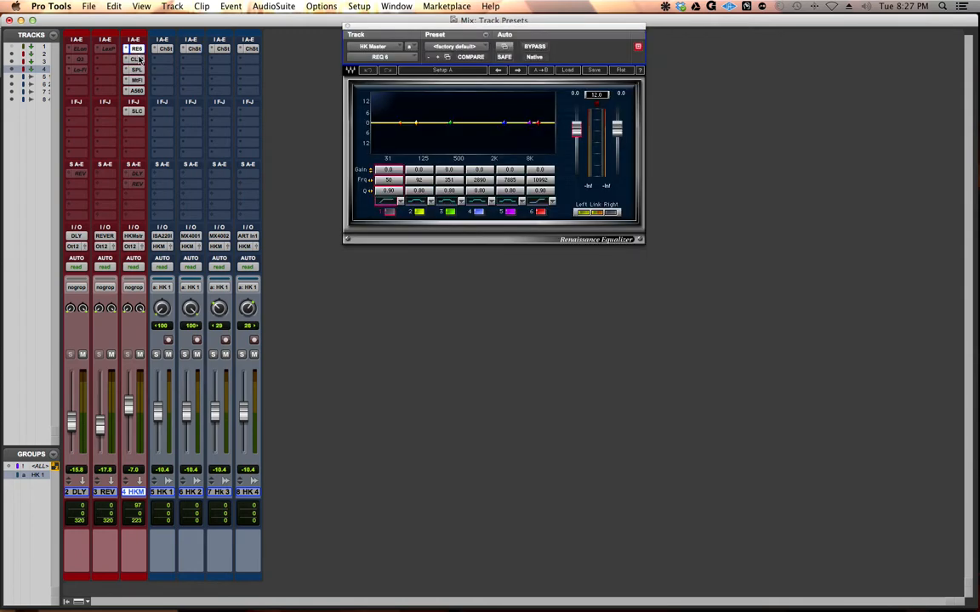
pyautogui.click(137, 59)
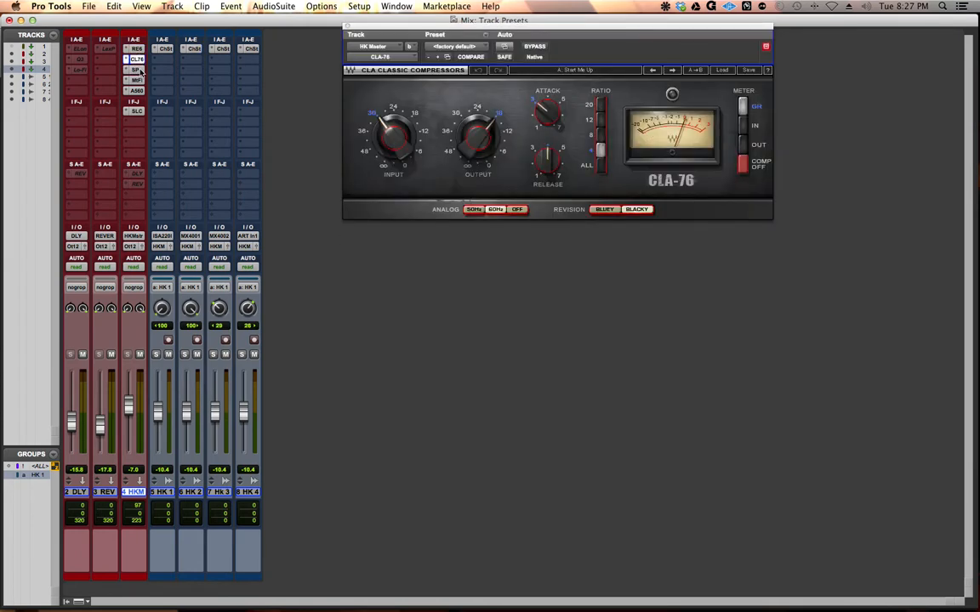
pyautogui.click(137, 69)
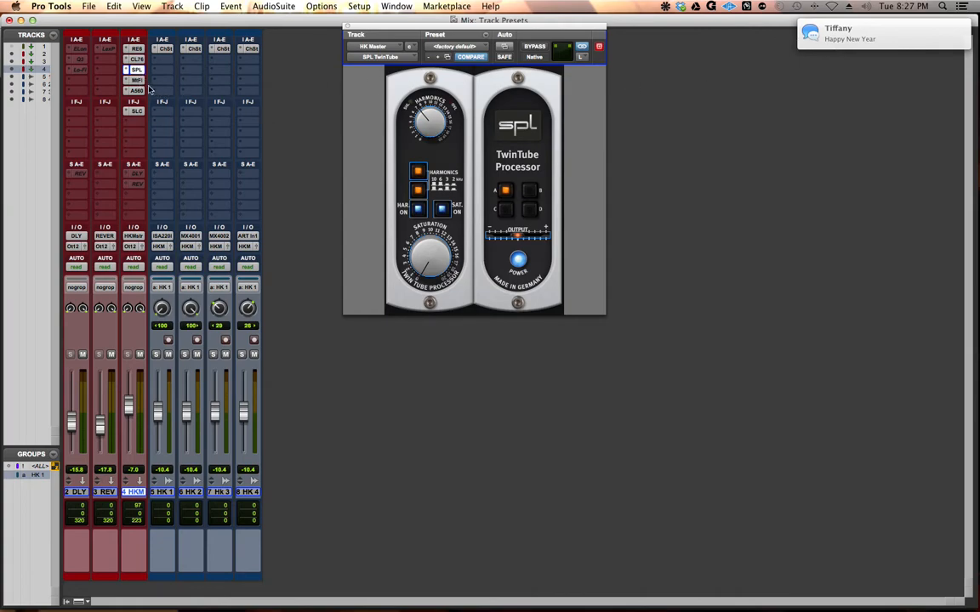
# Step: In the HK Master MetaFlanger, set Mix to 3 and Stereo to 100, and switch the rate sync to A
pyautogui.click(136, 80)
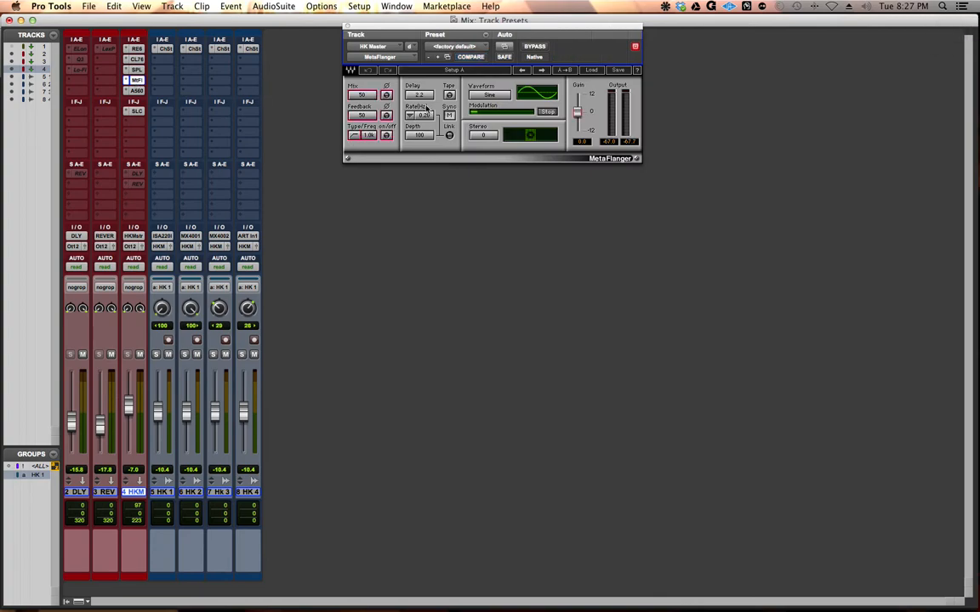
pyautogui.moveTo(363, 95); pyautogui.dragTo(363, 119)
pyautogui.click(449, 114)
pyautogui.moveTo(483, 136); pyautogui.dragTo(483, 64)
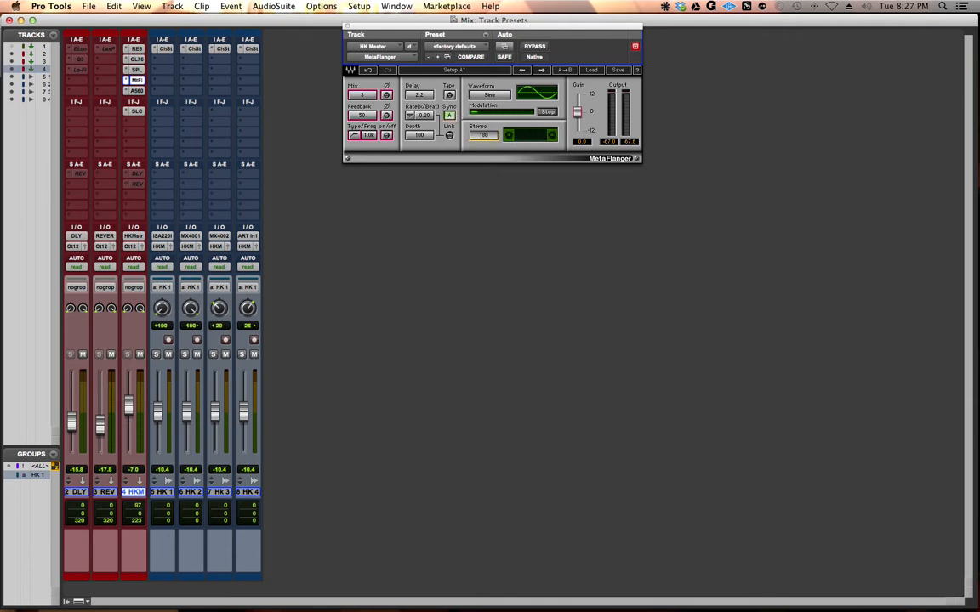
# Step: View the API-560 equalizer, and raise the SSLComp threshold and set its make-up gain to about 0.9
pyautogui.click(136, 90)
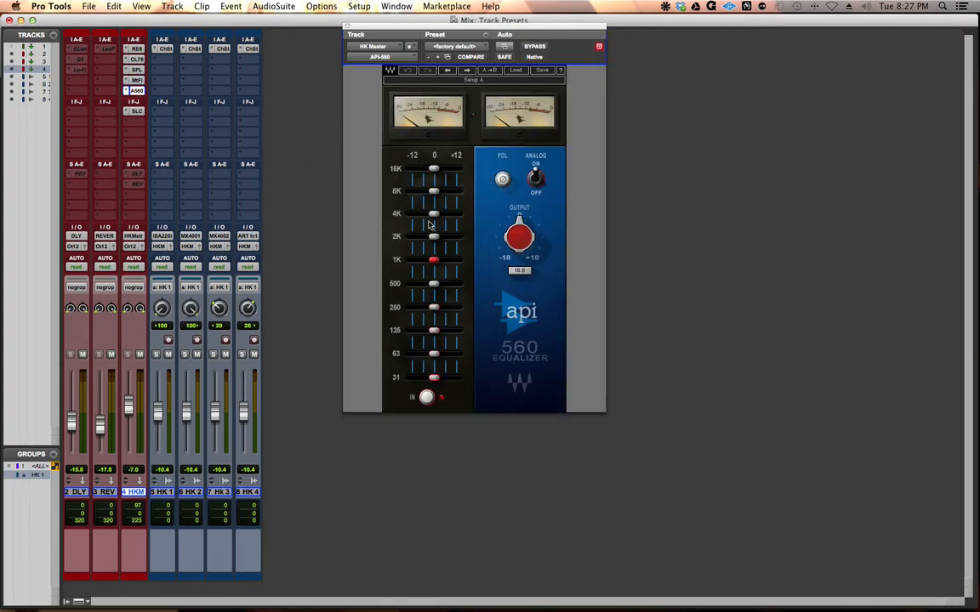
pyautogui.click(135, 112)
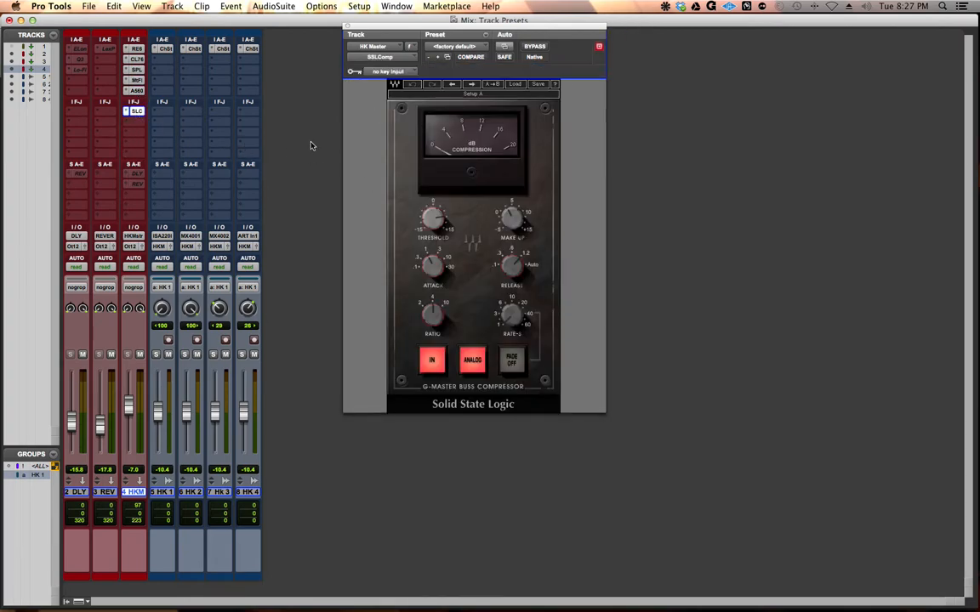
pyautogui.moveTo(433, 219); pyautogui.dragTo(432, 209)
pyautogui.moveTo(510, 224); pyautogui.dragTo(510, 231)
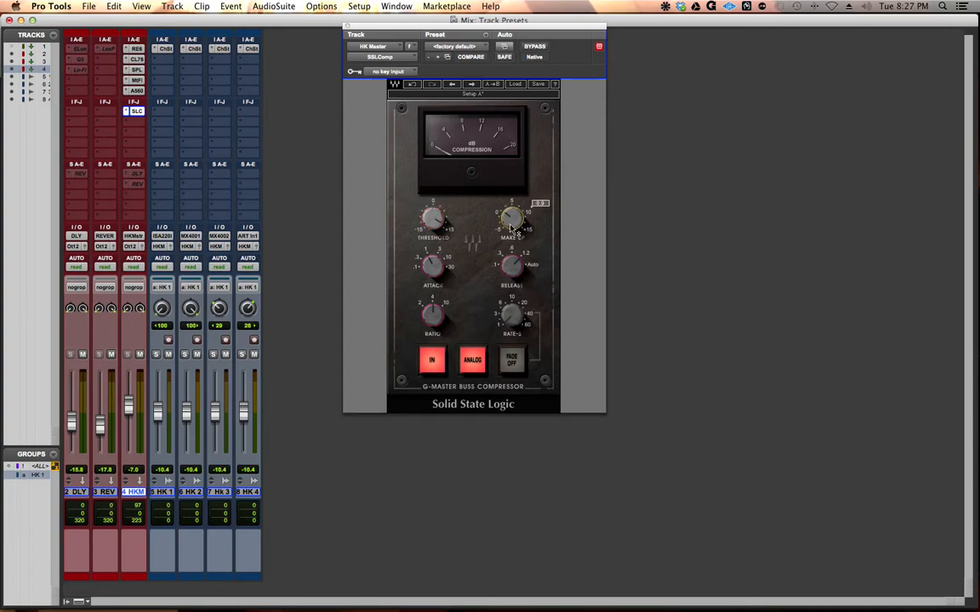
# Step: Deactivate all inserts on the HK Master track and the Channel Strip inserts on HK 1 to HK 4
pyautogui.keyDown('ctrl'); pyautogui.keyDown('super'); pyautogui.click(138, 49); pyautogui.keyUp('super'); pyautogui.keyUp('ctrl')
pyautogui.keyDown('ctrl'); pyautogui.keyDown('super'); pyautogui.click(138, 60); pyautogui.keyUp('super'); pyautogui.keyUp('ctrl')
pyautogui.keyDown('ctrl'); pyautogui.keyDown('super'); pyautogui.click(137, 71); pyautogui.keyUp('super'); pyautogui.keyUp('ctrl')
pyautogui.keyDown('ctrl'); pyautogui.keyDown('super'); pyautogui.click(136, 91); pyautogui.keyUp('super'); pyautogui.keyUp('ctrl')
pyautogui.keyDown('ctrl'); pyautogui.keyDown('super'); pyautogui.click(136, 80); pyautogui.keyUp('super'); pyautogui.keyUp('ctrl')
pyautogui.keyDown('ctrl'); pyautogui.keyDown('super'); pyautogui.click(136, 111); pyautogui.keyUp('super'); pyautogui.keyUp('ctrl')
pyautogui.keyDown('ctrl'); pyautogui.keyDown('super'); pyautogui.click(166, 50); pyautogui.keyUp('super'); pyautogui.keyUp('ctrl')
pyautogui.keyDown('ctrl'); pyautogui.keyDown('super'); pyautogui.click(198, 50); pyautogui.keyUp('super'); pyautogui.keyUp('ctrl')
pyautogui.keyDown('ctrl'); pyautogui.keyDown('super'); pyautogui.click(222, 50); pyautogui.keyUp('super'); pyautogui.keyUp('ctrl')
pyautogui.keyDown('ctrl'); pyautogui.keyDown('super'); pyautogui.click(253, 49); pyautogui.keyUp('super'); pyautogui.keyUp('ctrl')
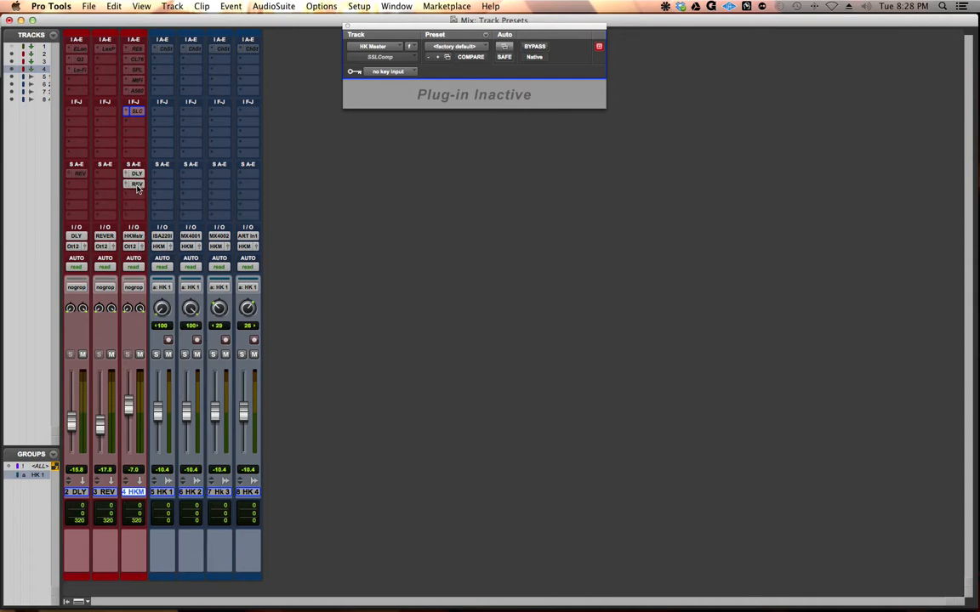
# Step: Examine the LexPlate reverb settings on the REVERB track and close the plug-in window
pyautogui.click(106, 49)
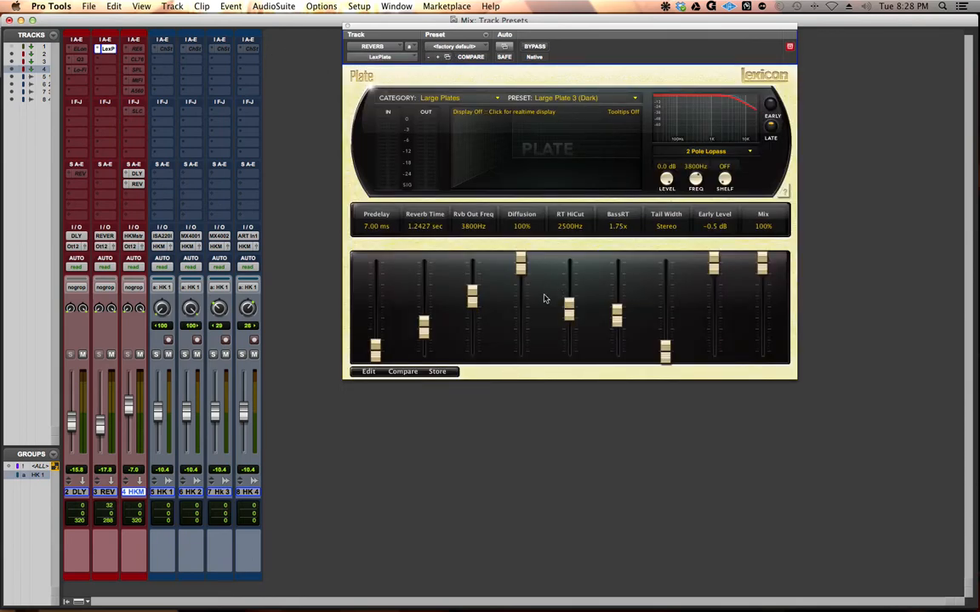
pyautogui.click(348, 25)
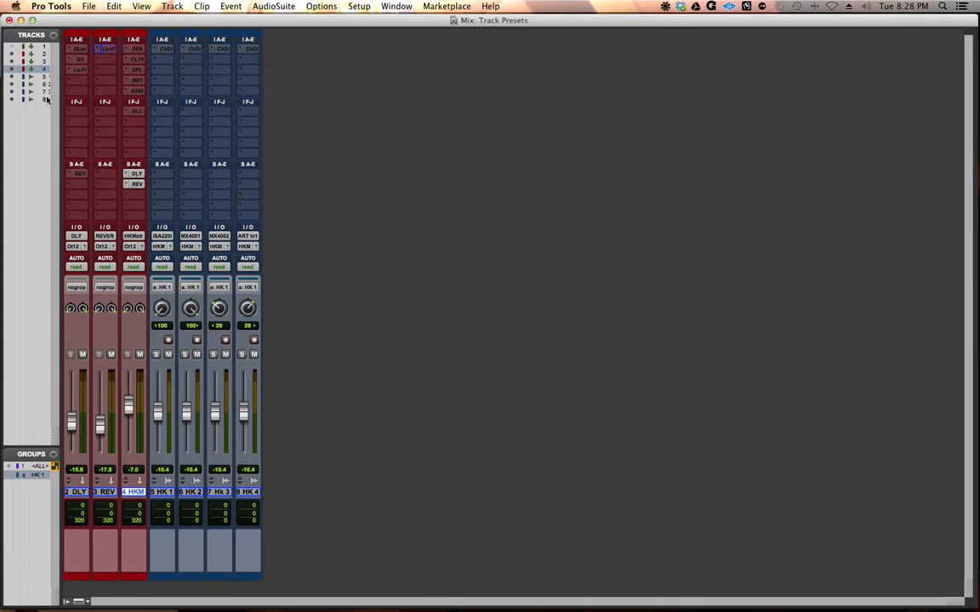
# Step: Activate the three inserts on the DLY track and review their plug-in settings, including Q3 and Lo-Fi
pyautogui.keyDown('ctrl'); pyautogui.keyDown('super'); pyautogui.click(76, 49); pyautogui.keyUp('super'); pyautogui.keyUp('ctrl')
pyautogui.keyDown('ctrl'); pyautogui.keyDown('super'); pyautogui.click(78, 58); pyautogui.keyUp('super'); pyautogui.keyUp('ctrl')
pyautogui.keyDown('ctrl'); pyautogui.keyDown('super'); pyautogui.click(78, 68); pyautogui.keyUp('super'); pyautogui.keyUp('ctrl')
pyautogui.click(76, 48)
pyautogui.click(78, 58)
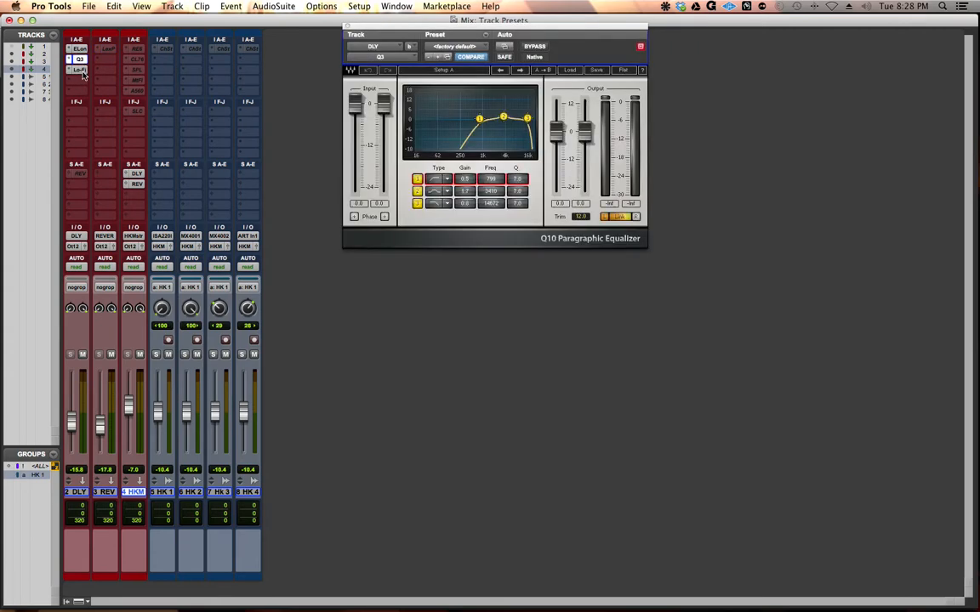
pyautogui.click(79, 68)
# Step: Activate the DLY track's send to REVERB, view its level, and close the send and Lo-Fi windows
pyautogui.keyDown('ctrl'); pyautogui.keyDown('super'); pyautogui.click(81, 175); pyautogui.keyUp('super'); pyautogui.keyUp('ctrl')
pyautogui.click(80, 175)
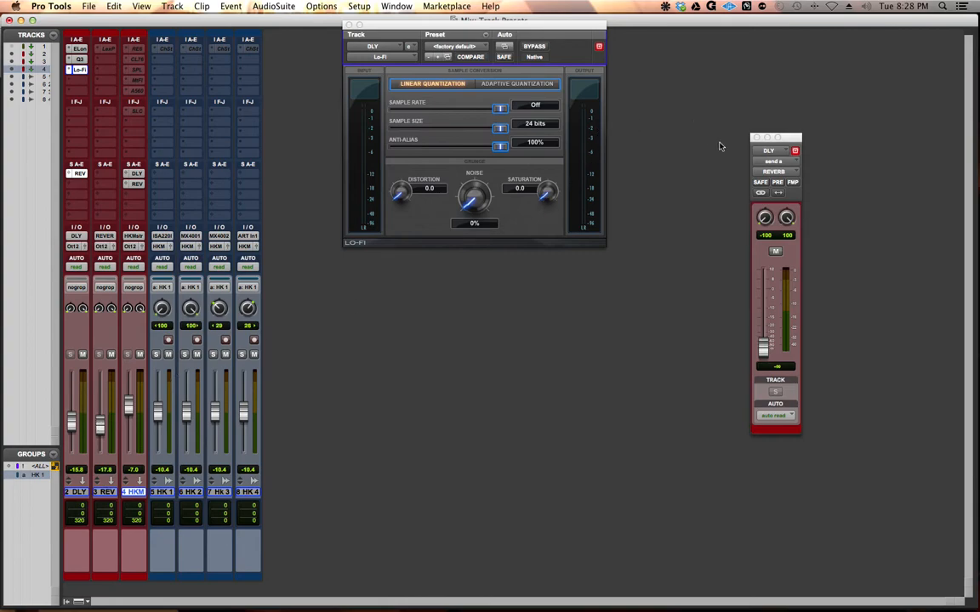
pyautogui.click(755, 137)
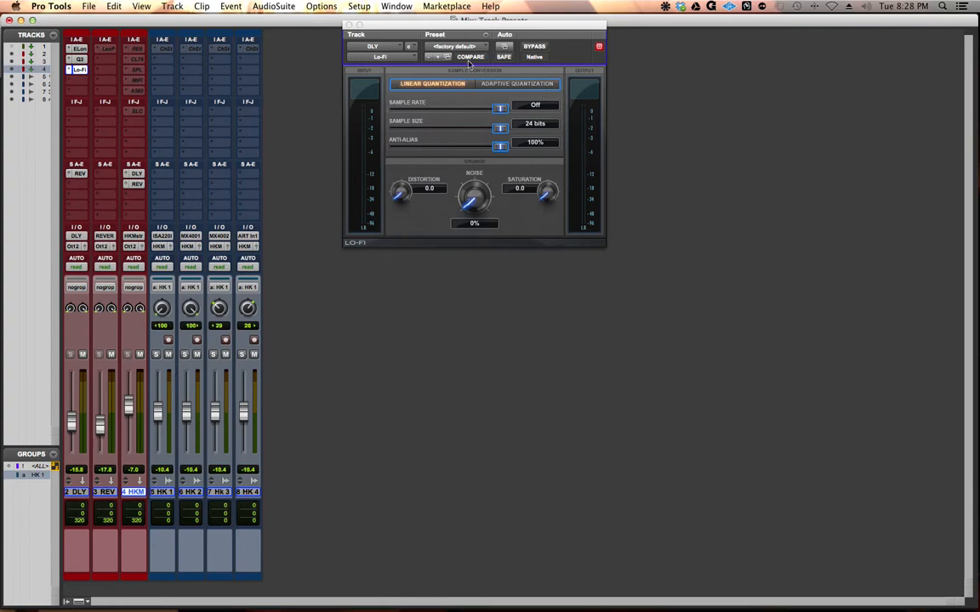
pyautogui.click(348, 27)
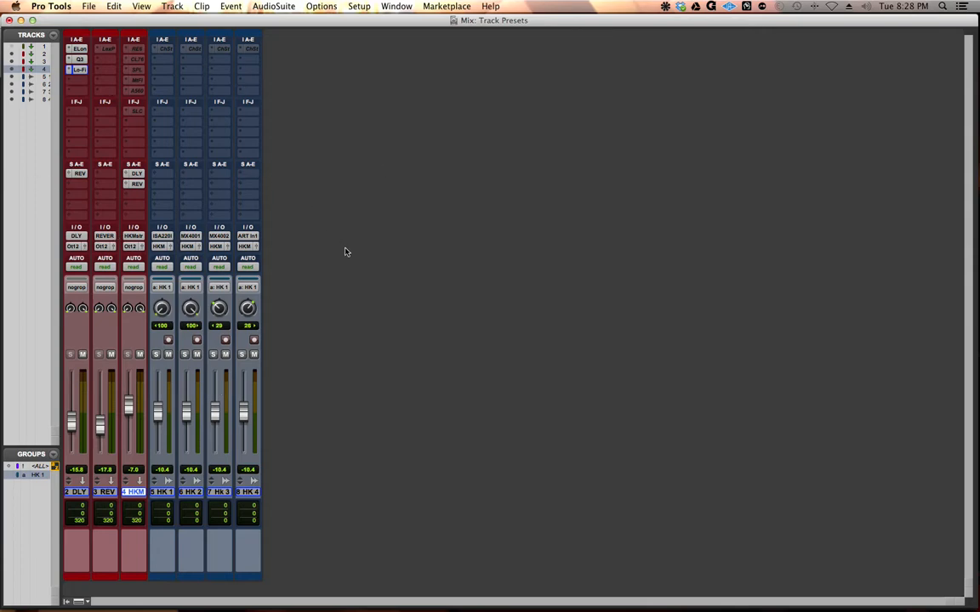
# Step: Select all visible tracks from DLY through HK 4
pyautogui.keyDown('shift'); pyautogui.click(249, 494); pyautogui.keyUp('shift')
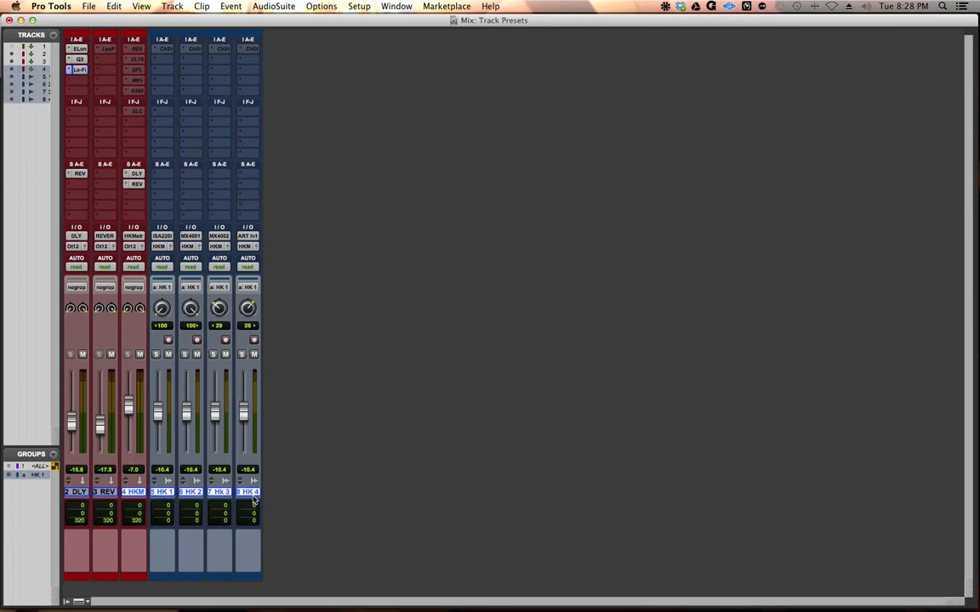
pyautogui.keyDown('shift'); pyautogui.click(75, 493); pyautogui.keyUp('shift')
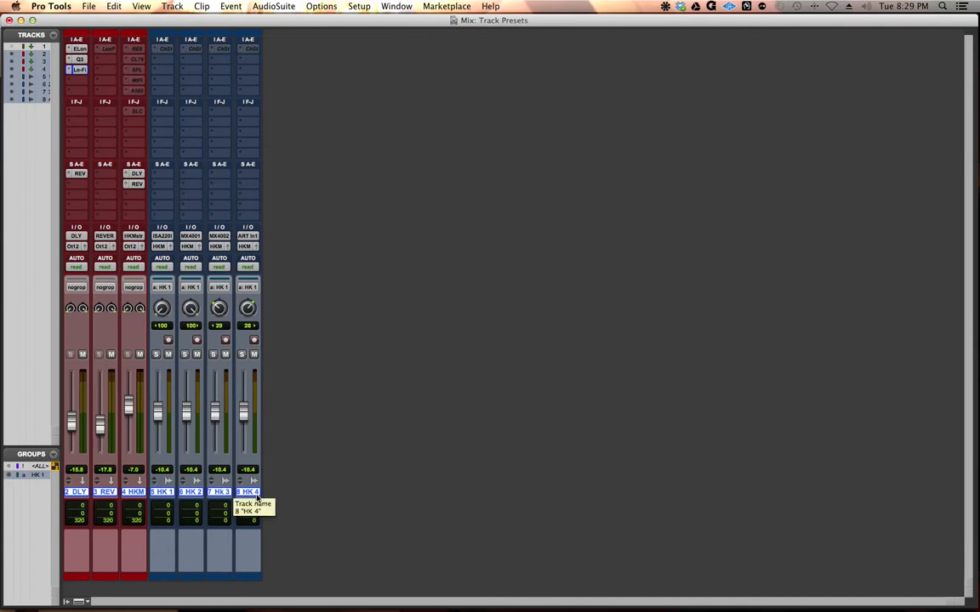
# Step: Check the Vocals category and its Hk Chain preset in the New Tracks dialog, and leave without creating tracks
pyautogui.press('super+shift+n')
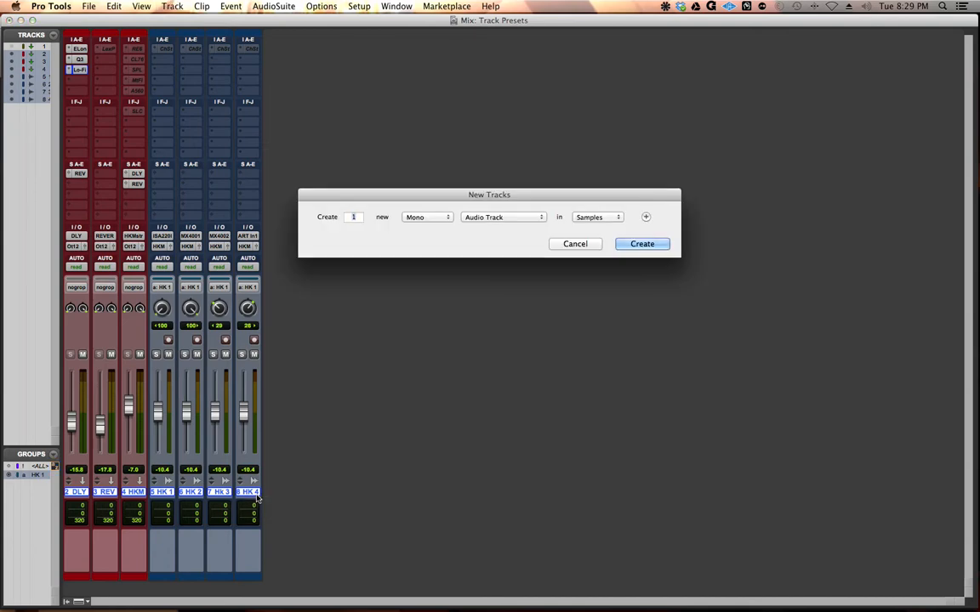
pyautogui.click(482, 220)
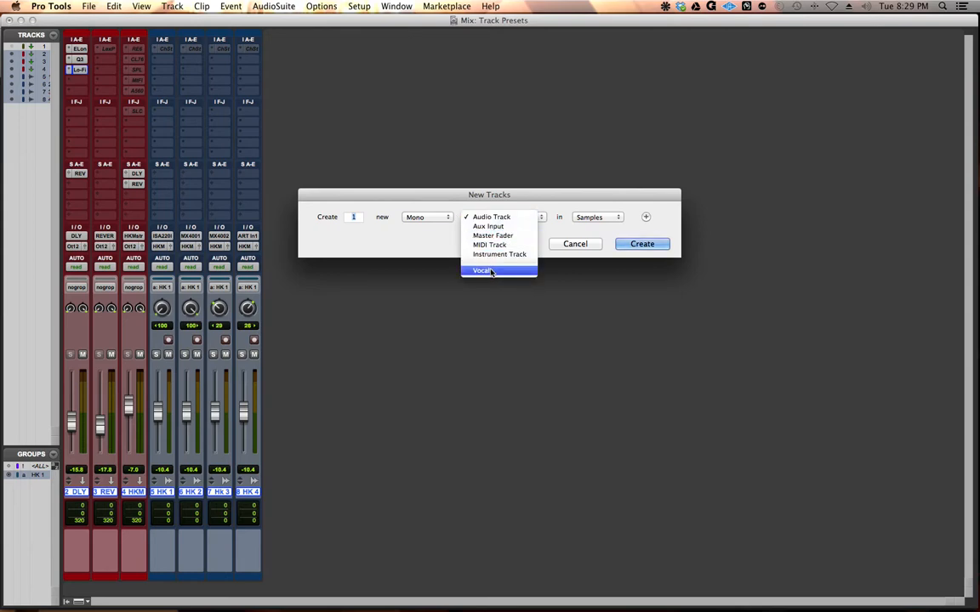
pyautogui.click(483, 217)
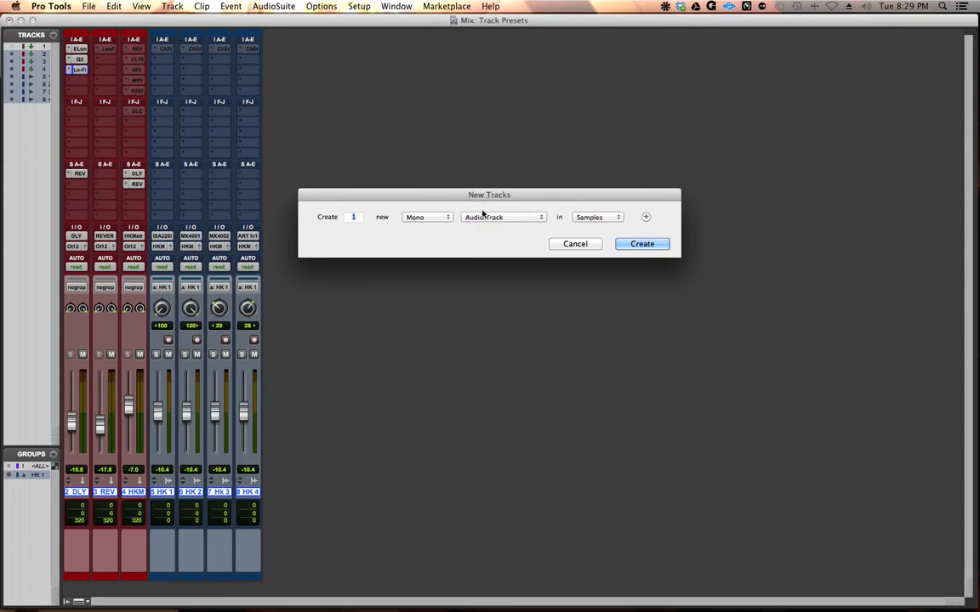
pyautogui.click(483, 218)
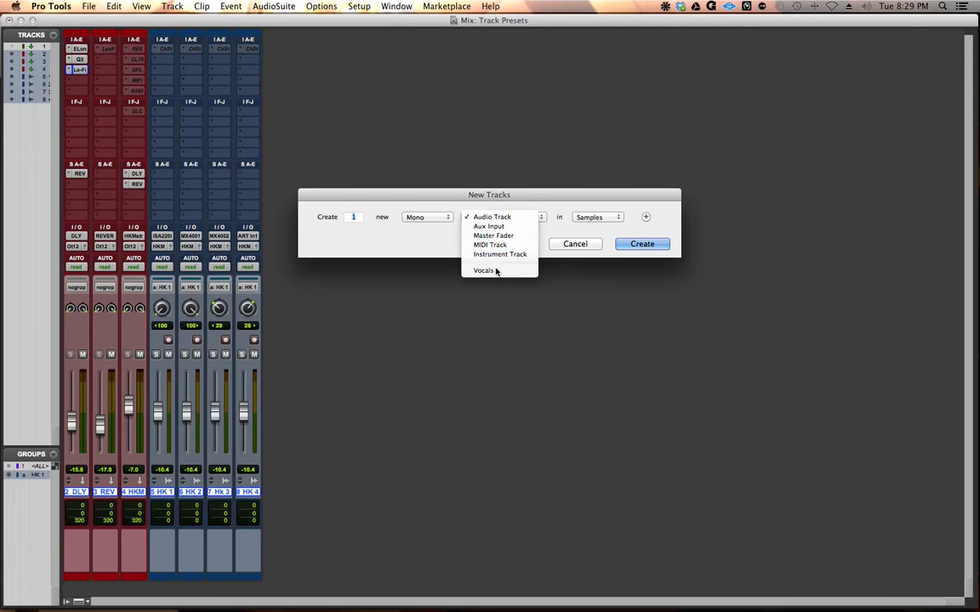
pyautogui.click(496, 272)
pyautogui.click(561, 218)
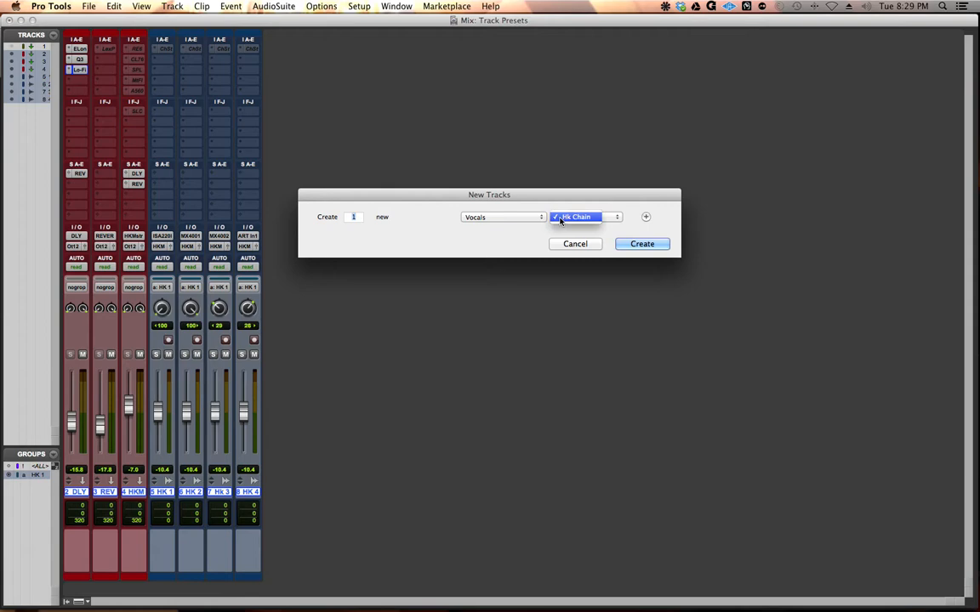
pyautogui.click(548, 190)
pyautogui.click(573, 244)
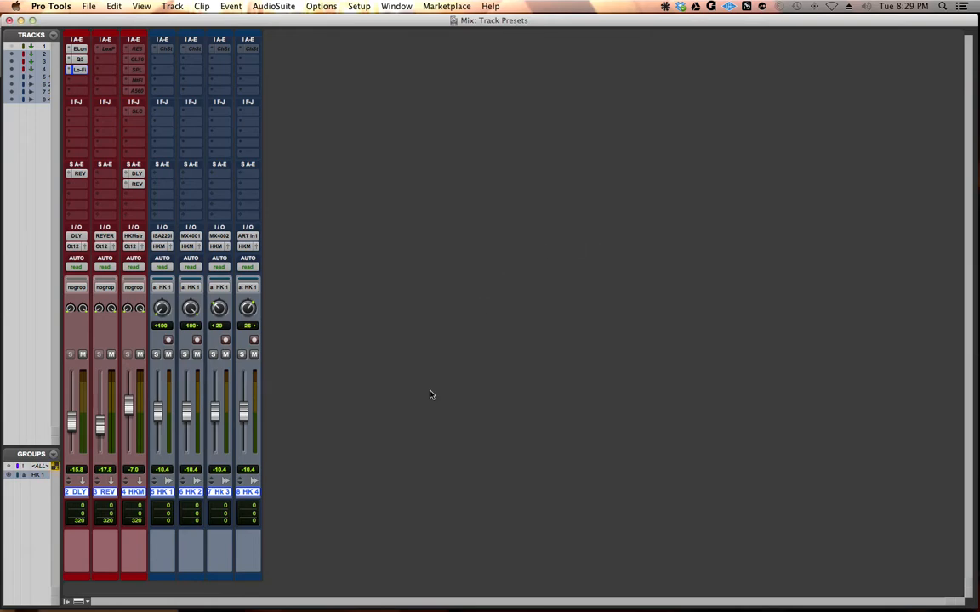
# Step: Delete the selected tracks and recreate the chain from one Hk Chain preset in the Vocals category
pyautogui.rightClick(72, 492)
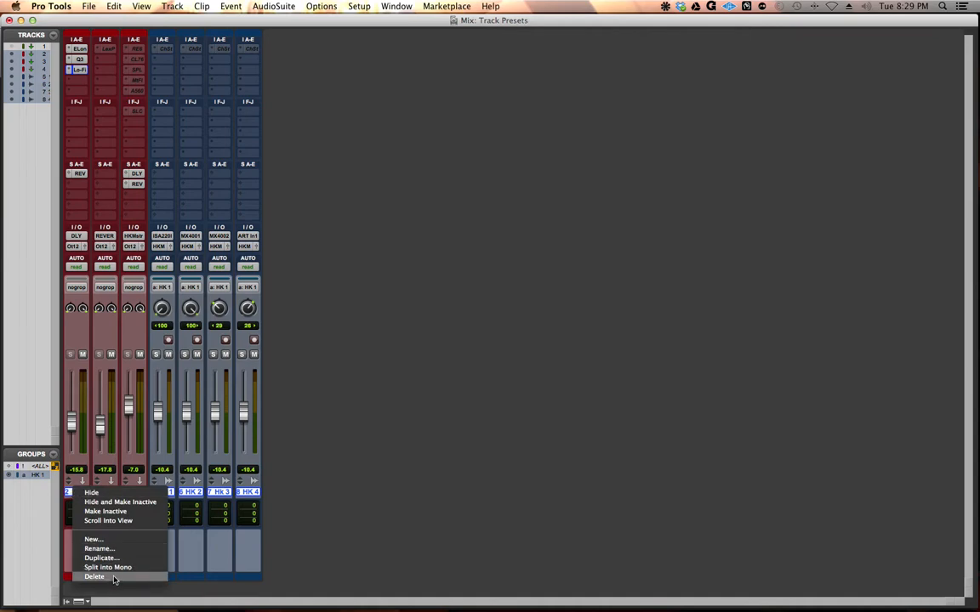
pyautogui.click(139, 487)
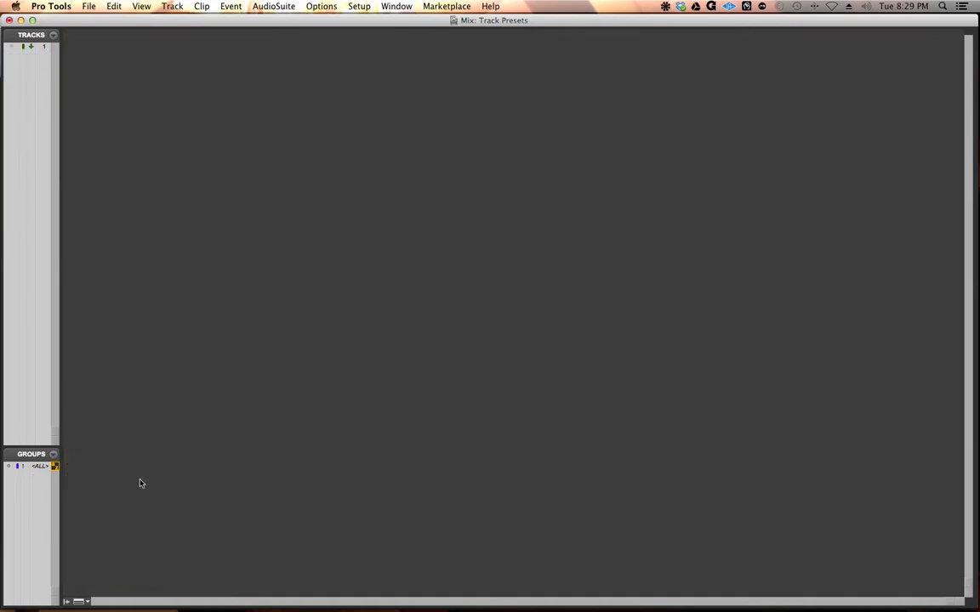
pyautogui.press('super+shift+n')
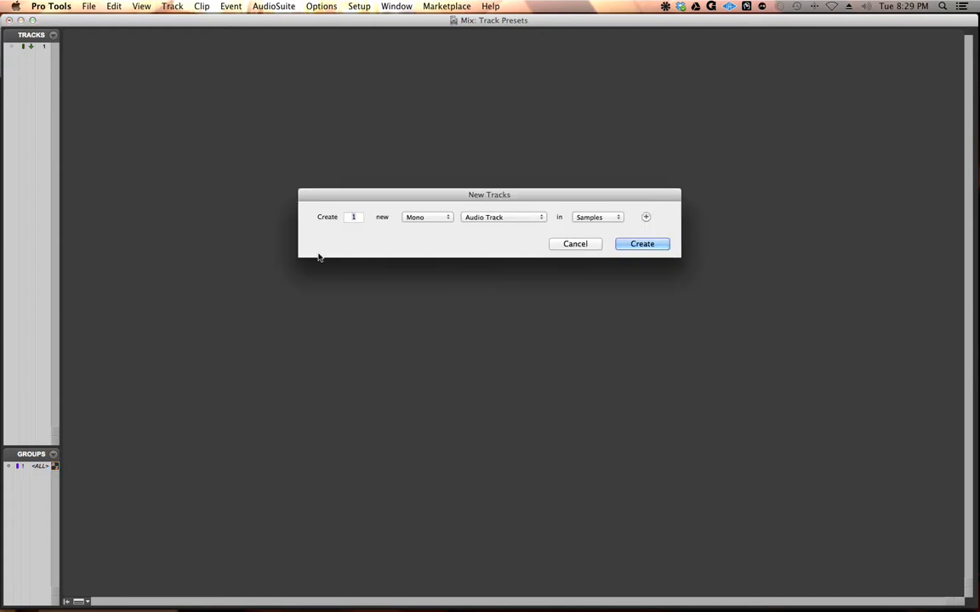
pyautogui.click(471, 218)
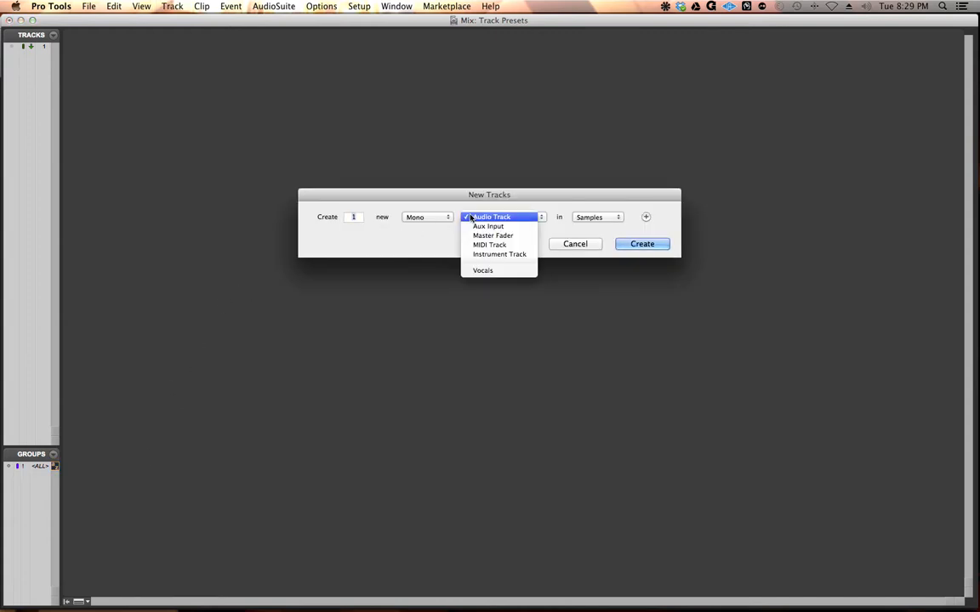
pyautogui.click(494, 271)
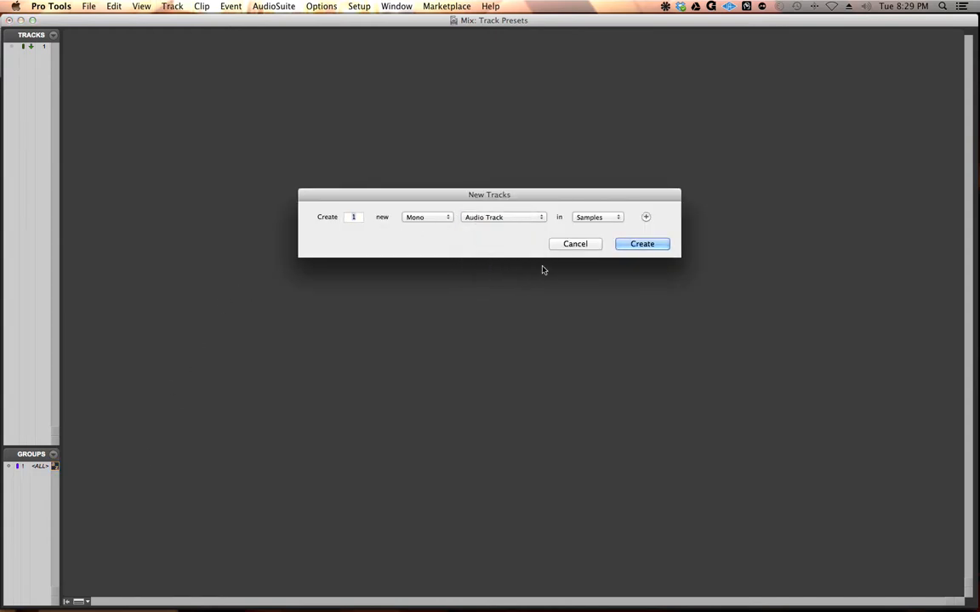
pyautogui.click(642, 244)
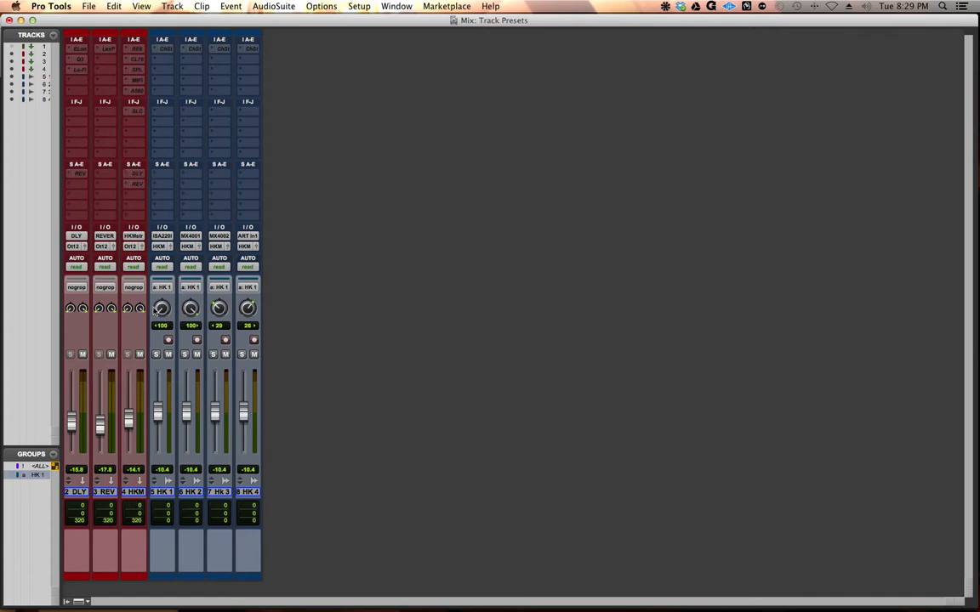
# Step: Reset the volume faders of the HK group, HK Master, REVERB and DLY to 0.0, and select tracks DLY through HK 4
pyautogui.keyDown('alt'); pyautogui.click(159, 417); pyautogui.keyUp('alt')
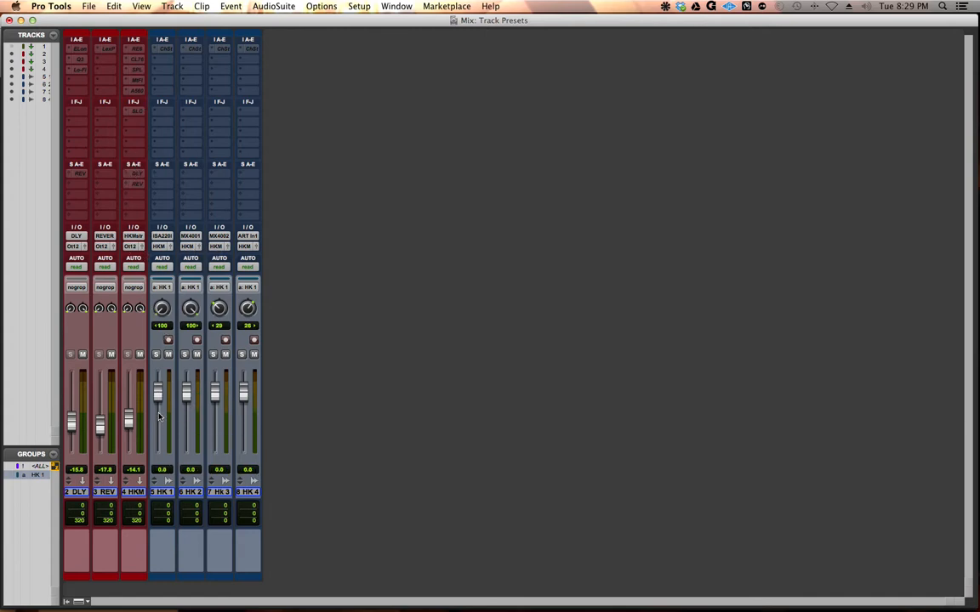
pyautogui.keyDown('alt'); pyautogui.click(132, 418); pyautogui.keyUp('alt')
pyautogui.keyDown('alt'); pyautogui.click(100, 422); pyautogui.keyUp('alt')
pyautogui.keyDown('alt'); pyautogui.click(72, 423); pyautogui.keyUp('alt')
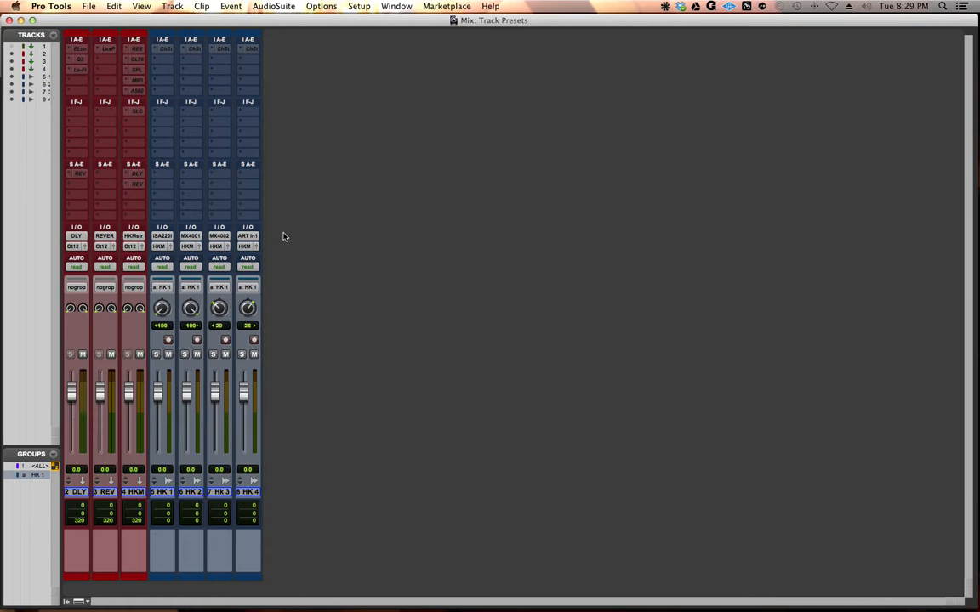
pyautogui.click(69, 494)
pyautogui.keyDown('shift'); pyautogui.click(247, 493); pyautogui.keyUp('shift')
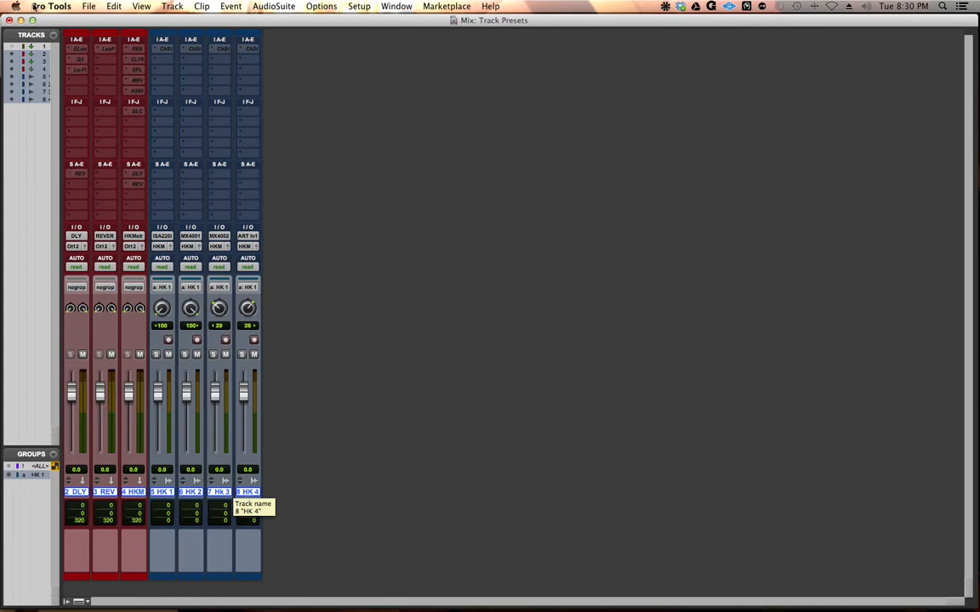
# Step: Move the Mix and Edit windows aside and open the System Drive SSD in Finder, clear of the desktop icons
pyautogui.moveTo(52, 23); pyautogui.dragTo(174, 29)
pyautogui.moveTo(52, 24); pyautogui.dragTo(193, 104)
pyautogui.doubleClick(39, 38)
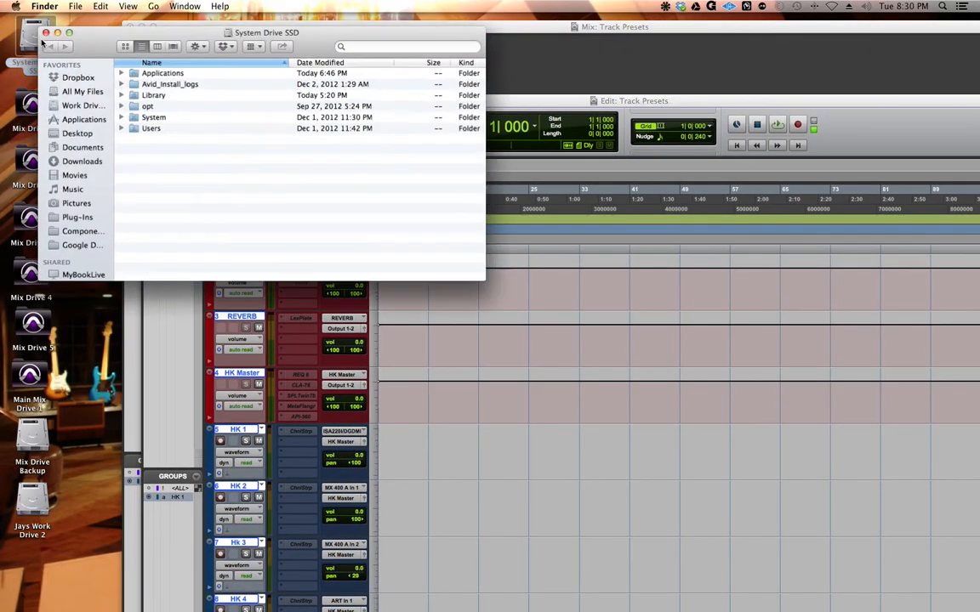
pyautogui.moveTo(90, 36); pyautogui.dragTo(134, 37)
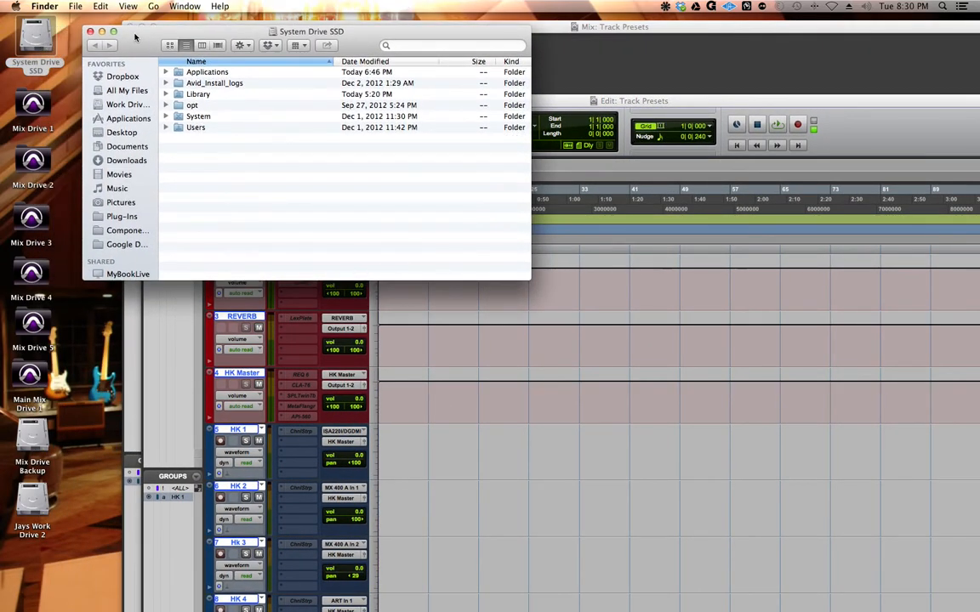
# Step: Go to the Pro Tools folder under Applications and Avid, and collapse and select its Track Presets folder
pyautogui.click(178, 74)
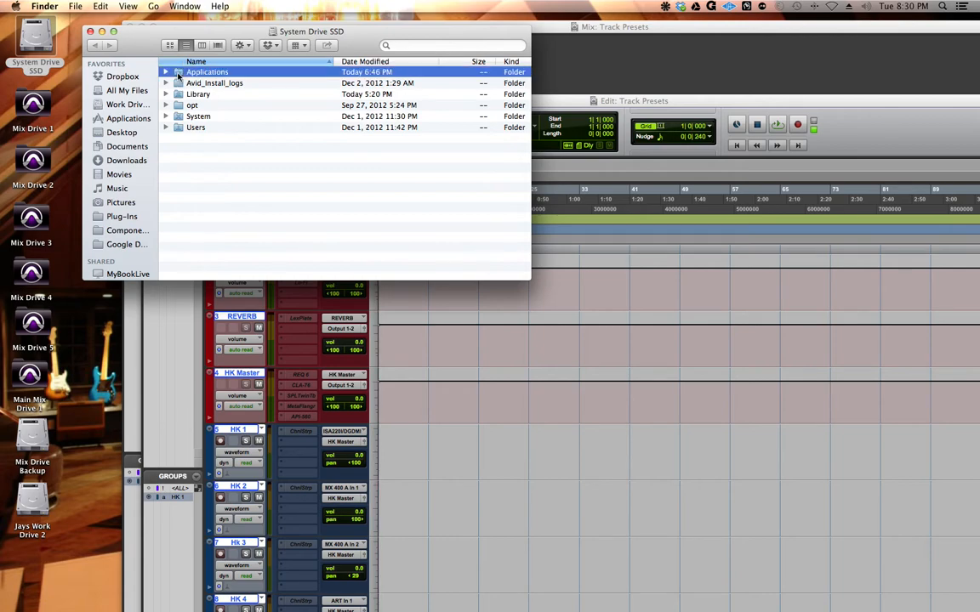
pyautogui.doubleClick(177, 74)
pyautogui.doubleClick(191, 194)
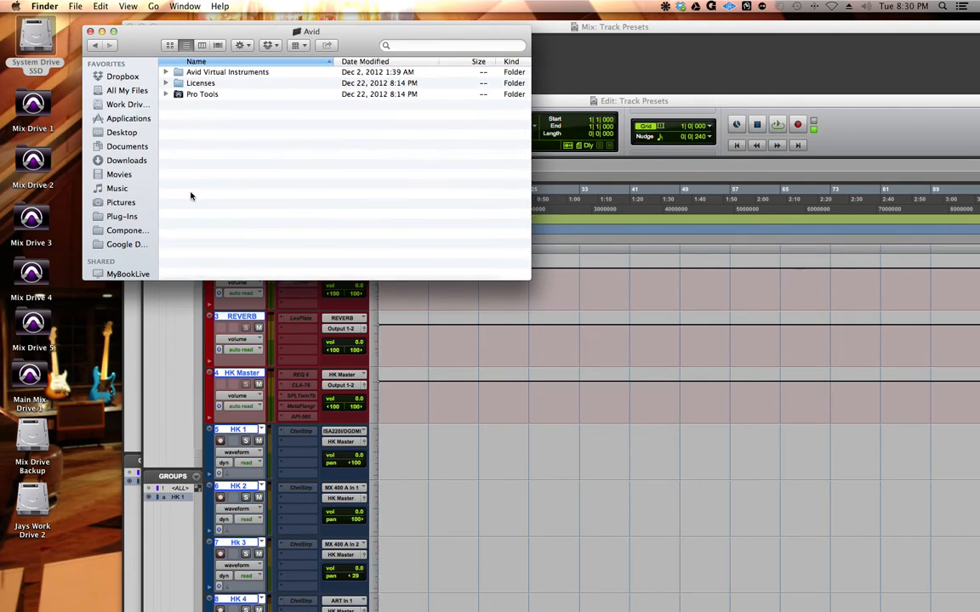
pyautogui.doubleClick(177, 94)
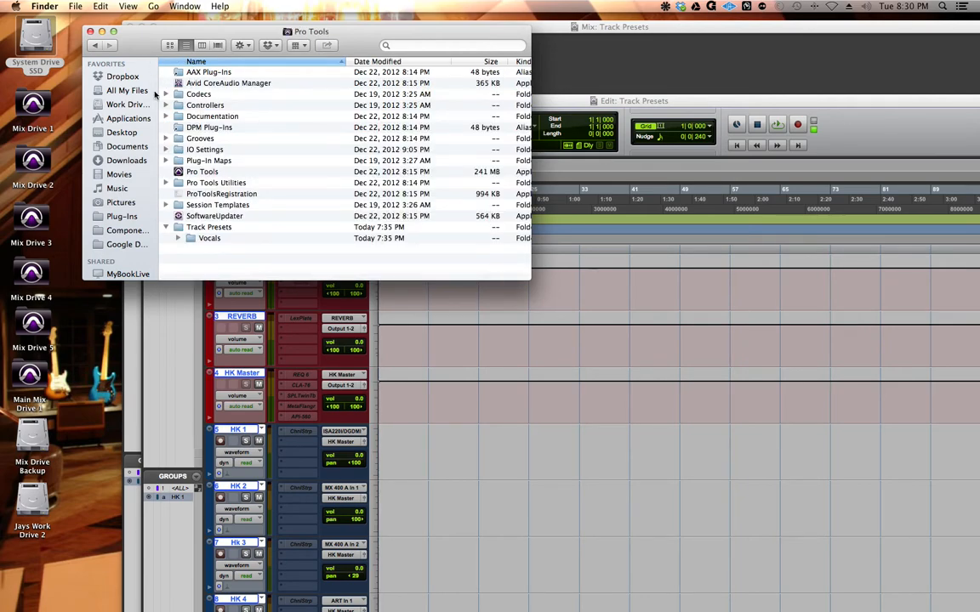
pyautogui.click(166, 227)
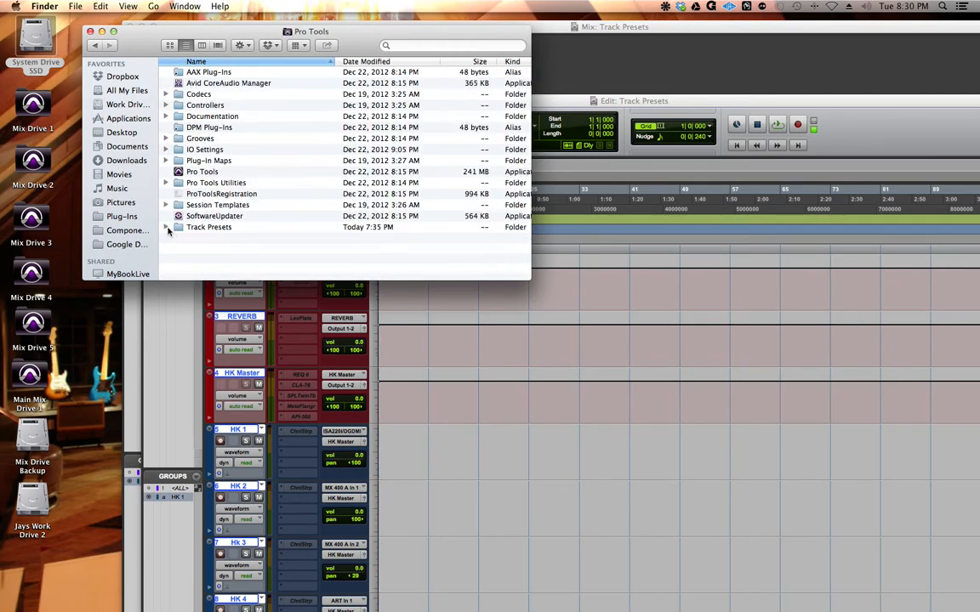
pyautogui.click(173, 228)
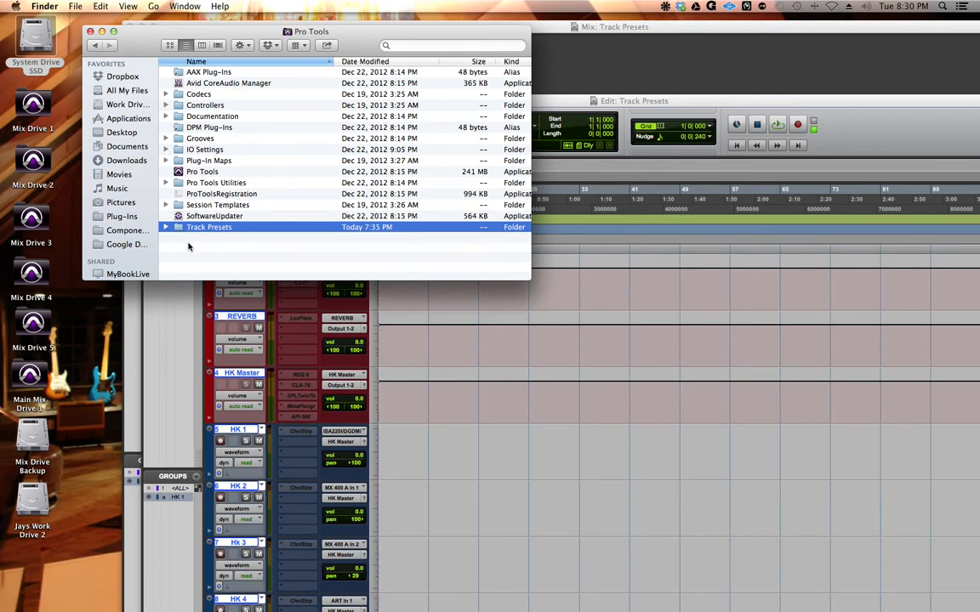
# Step: Create a new folder inside the Pro Tools folder and move that folder to the Trash
pyautogui.rightClick(189, 248)
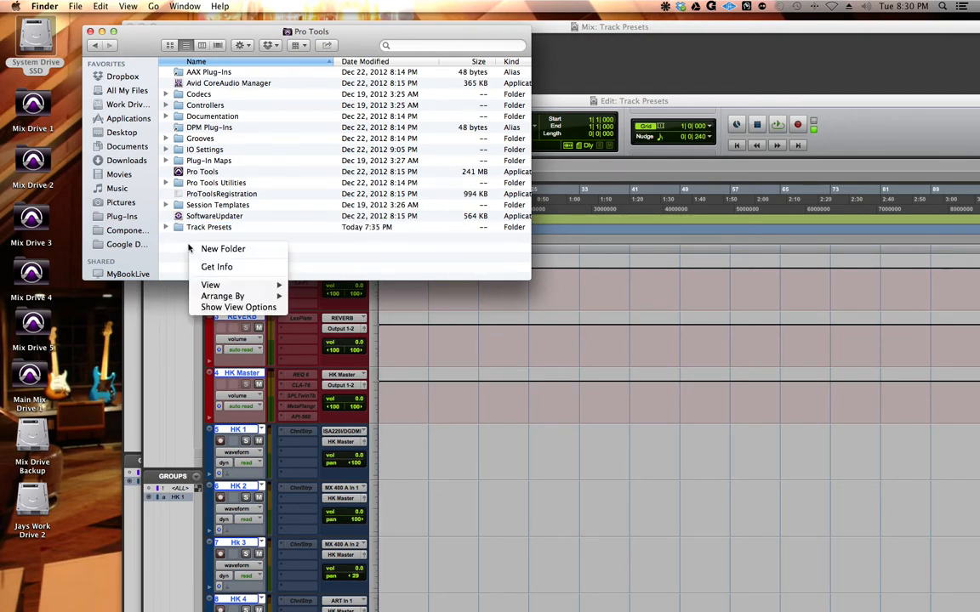
pyautogui.click(192, 248)
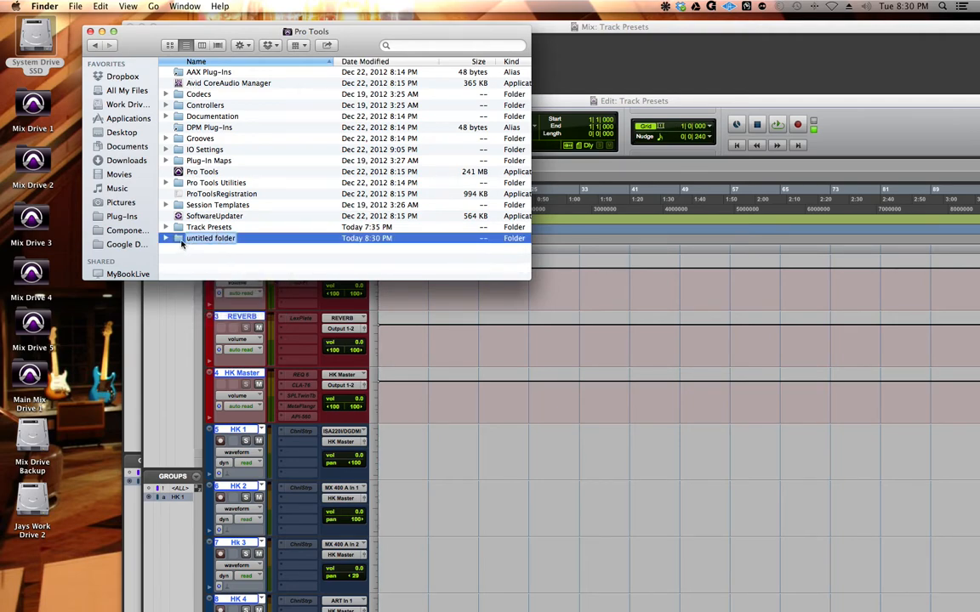
pyautogui.click(178, 246)
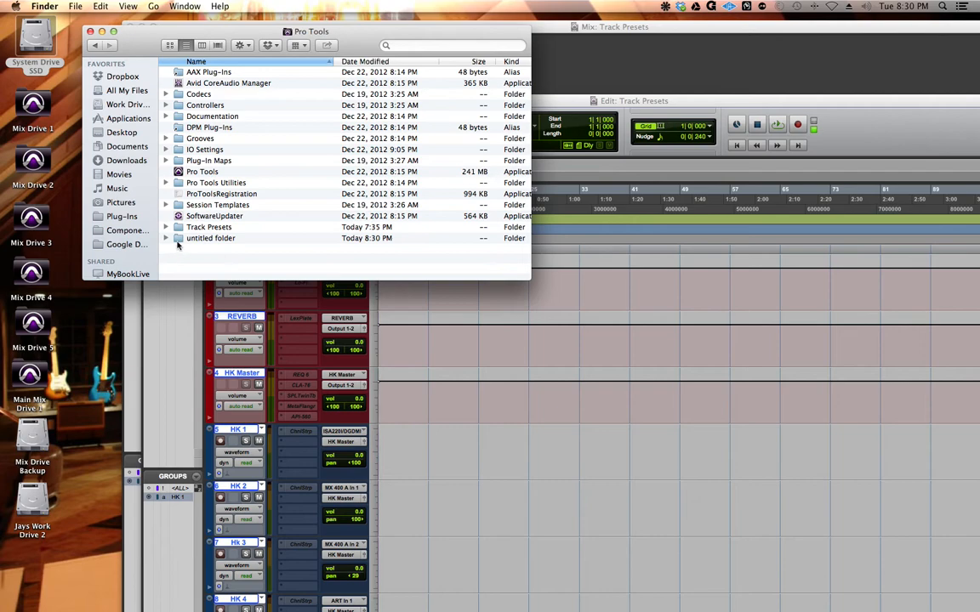
pyautogui.rightClick(177, 241)
pyautogui.click(193, 265)
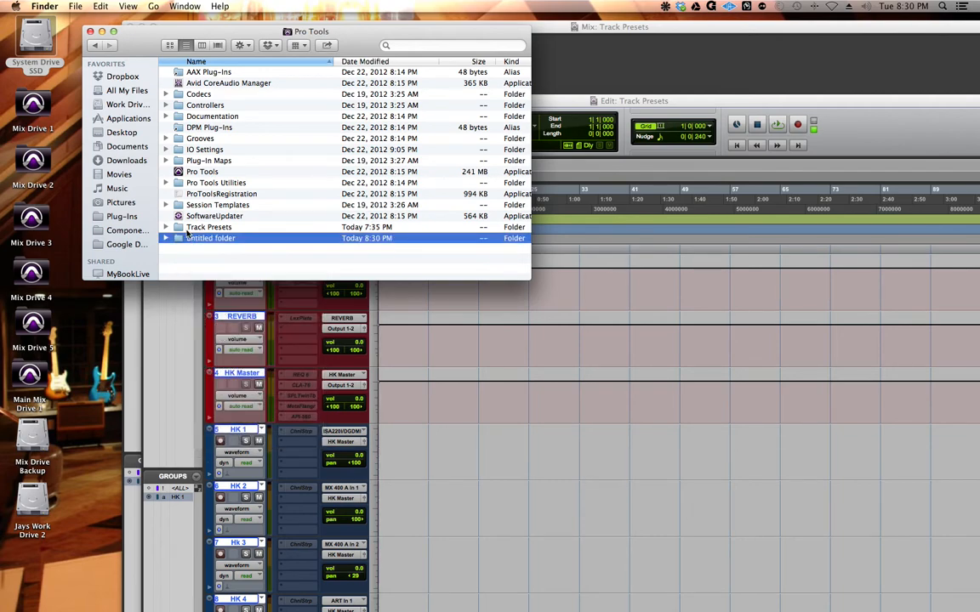
# Step: Move the Hk Chain.ptxt file from the Vocals folder within Track Presets to the Trash
pyautogui.click(166, 227)
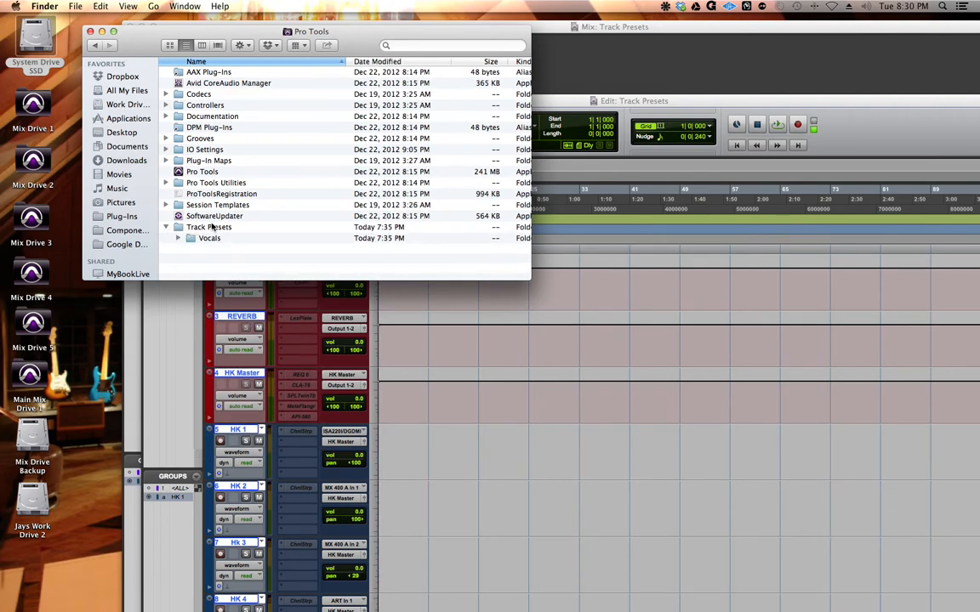
pyautogui.click(179, 239)
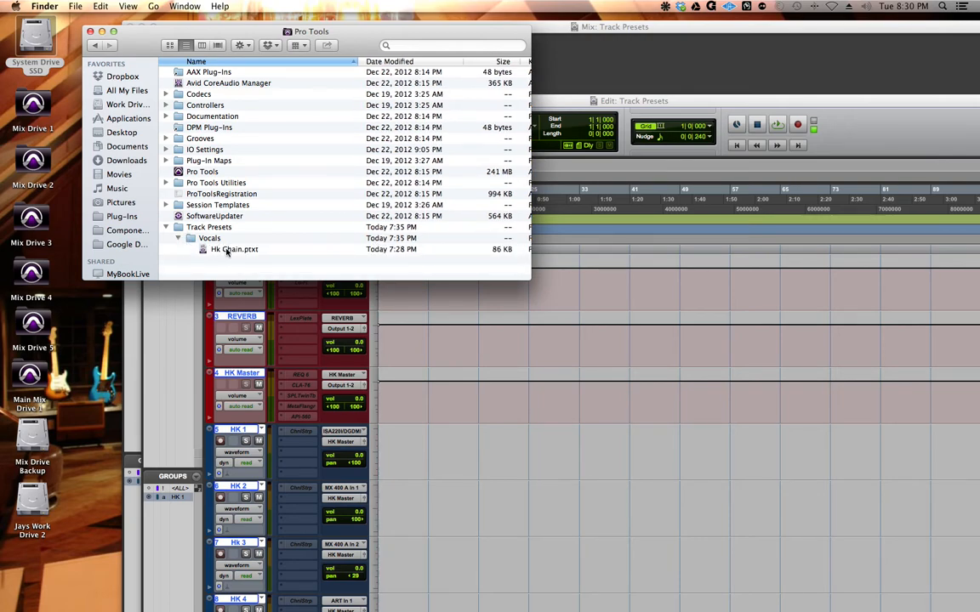
pyautogui.click(179, 239)
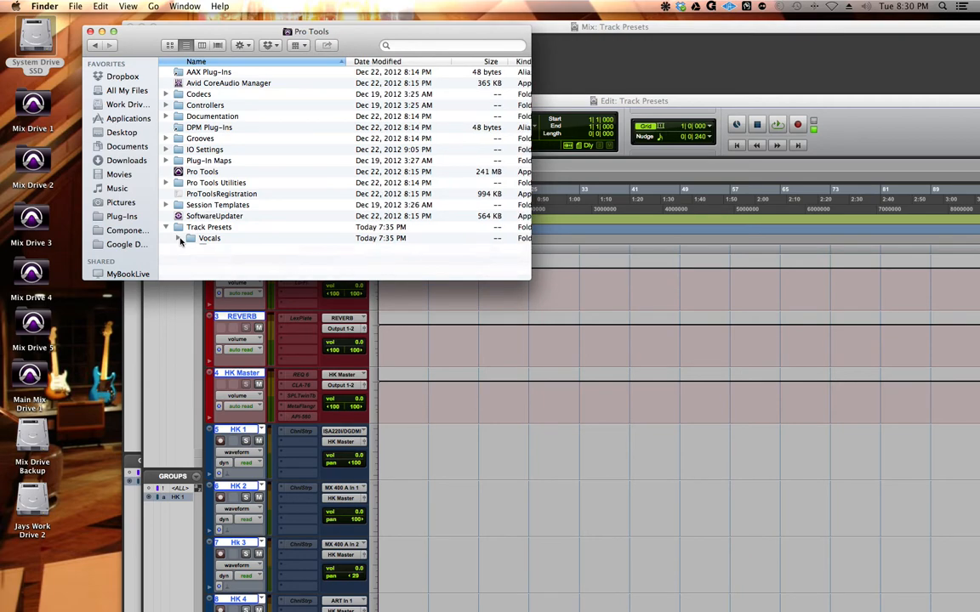
pyautogui.click(178, 238)
pyautogui.click(204, 250)
pyautogui.rightClick(211, 250)
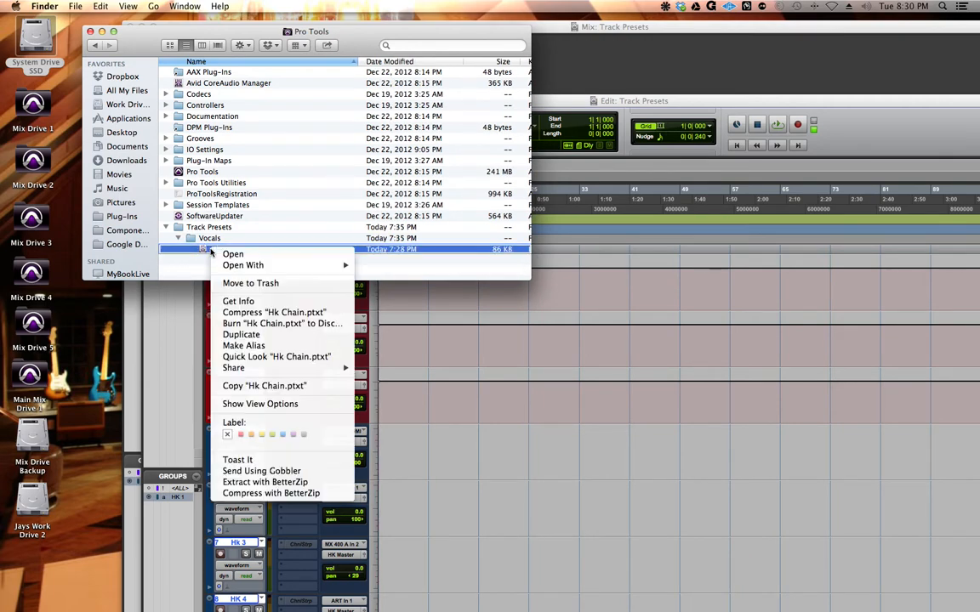
pyautogui.click(247, 284)
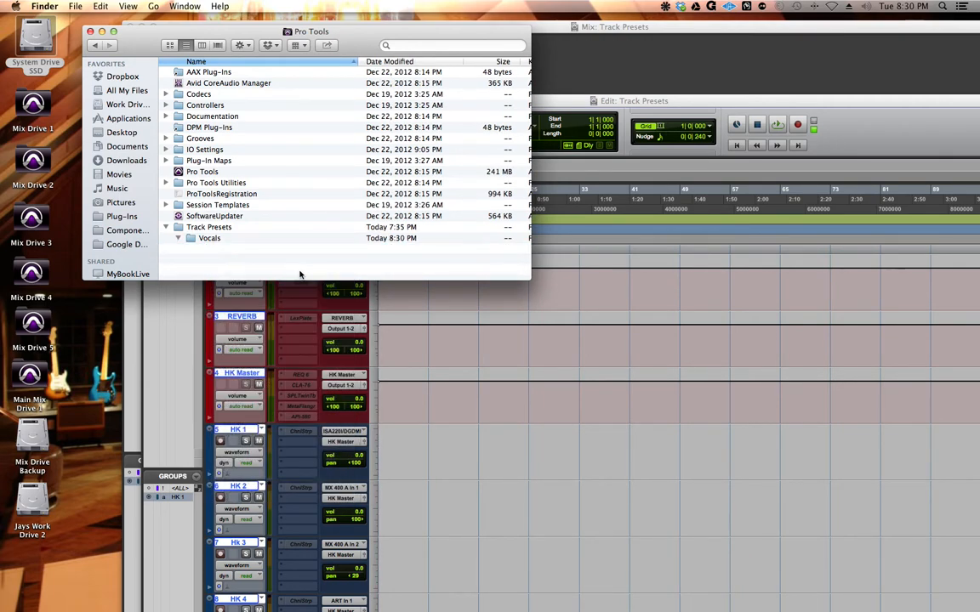
# Step: Collapse and close the Pro Tools folder in Finder, and return to the Mix window in Pro Tools
pyautogui.click(179, 239)
pyautogui.click(166, 227)
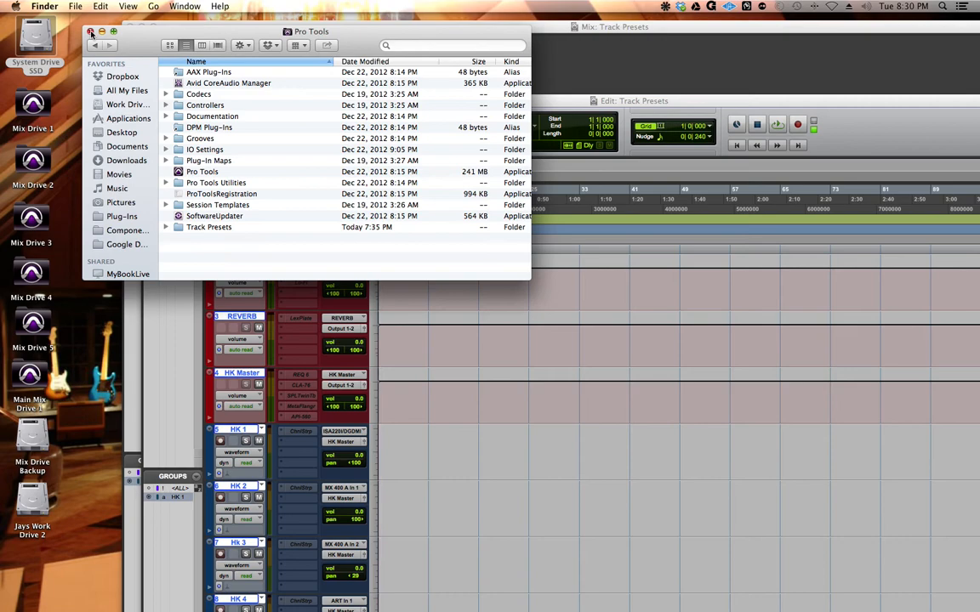
pyautogui.click(91, 32)
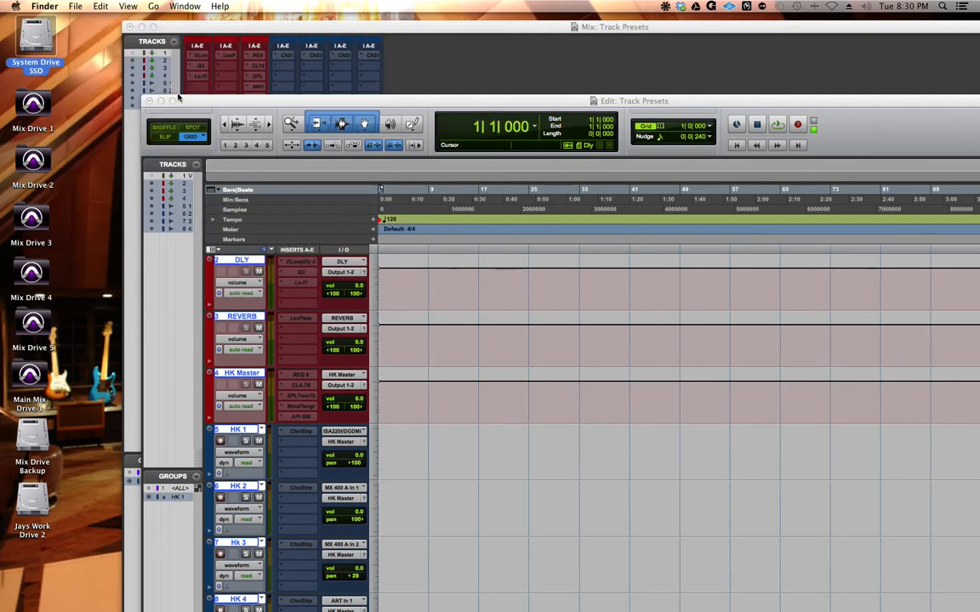
pyautogui.click(177, 23)
pyautogui.doubleClick(176, 23)
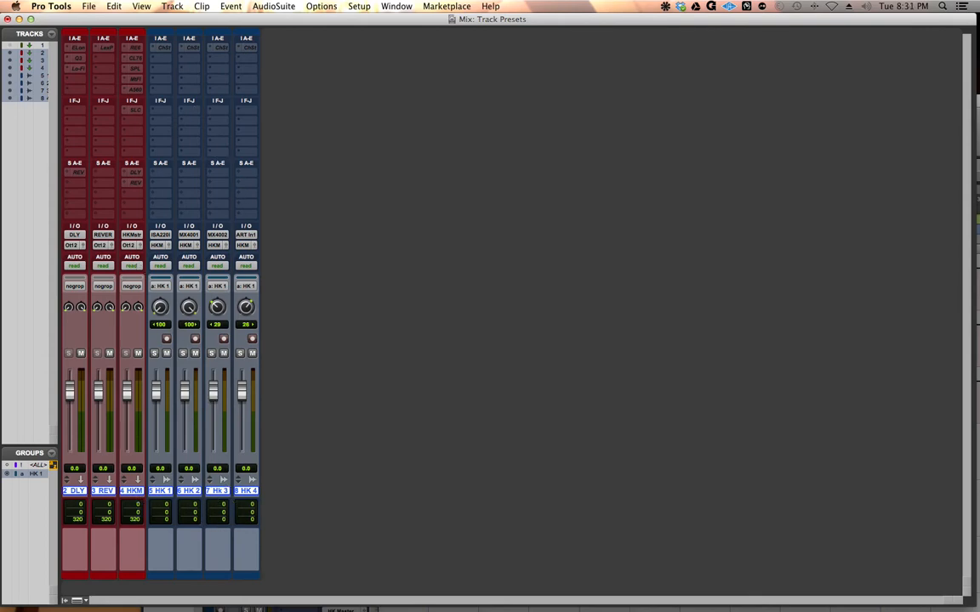
# Step: Export the selected tracks as a new session in the Latest format, with only Selected Tracks Only enabled under the items to copy
pyautogui.click(88, 6)
pyautogui.moveTo(101, 164)
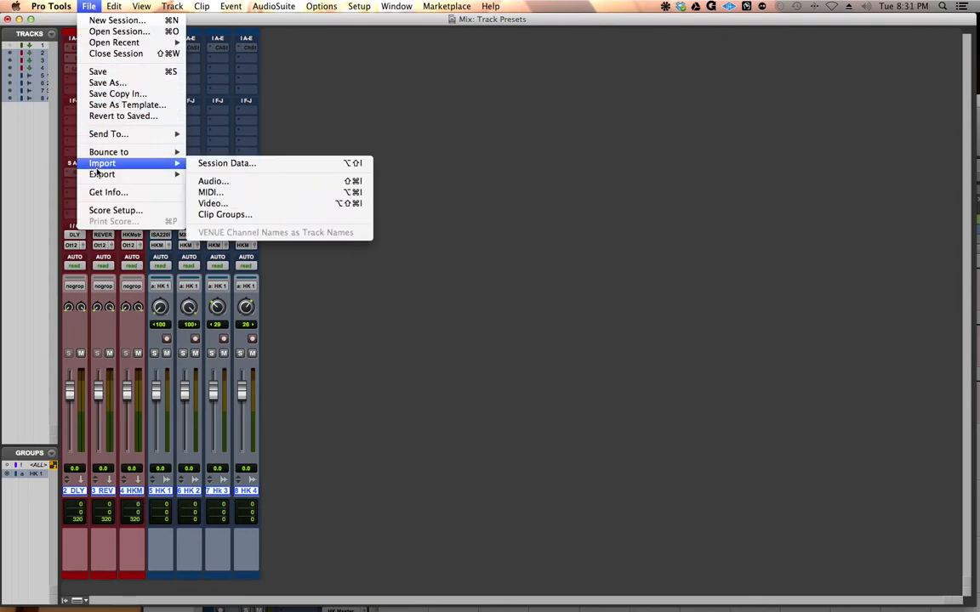
pyautogui.moveTo(143, 173)
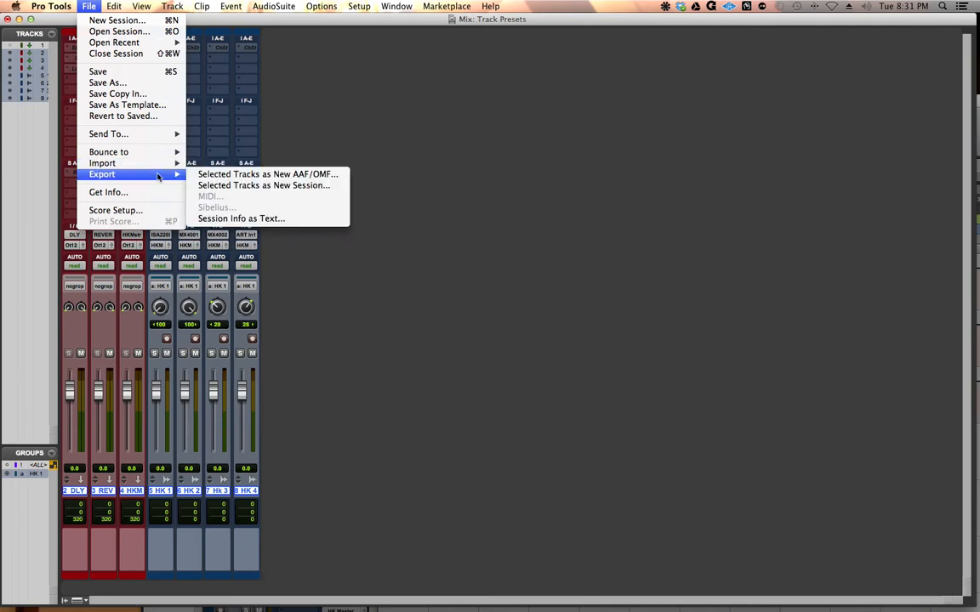
pyautogui.click(240, 185)
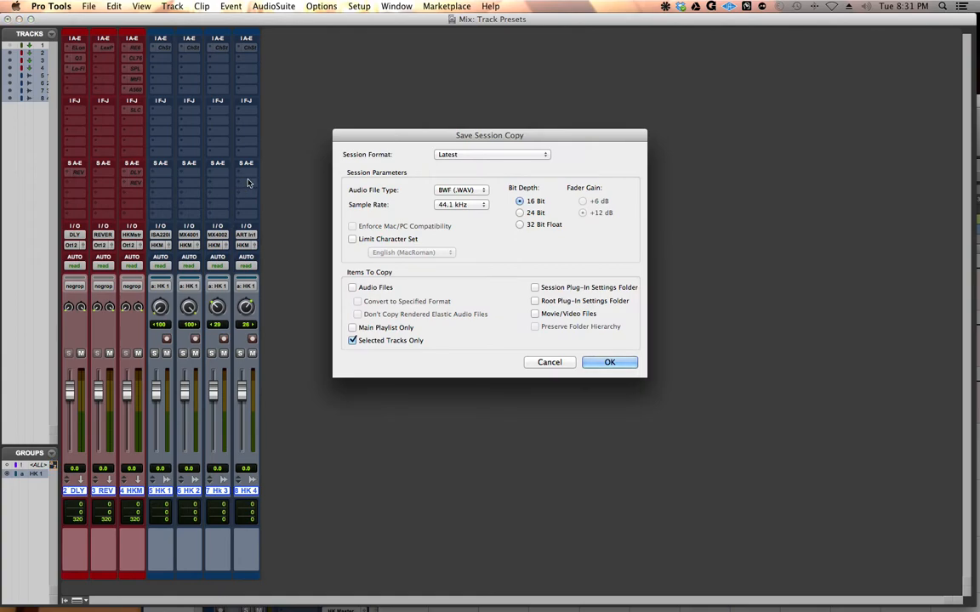
pyautogui.click(611, 363)
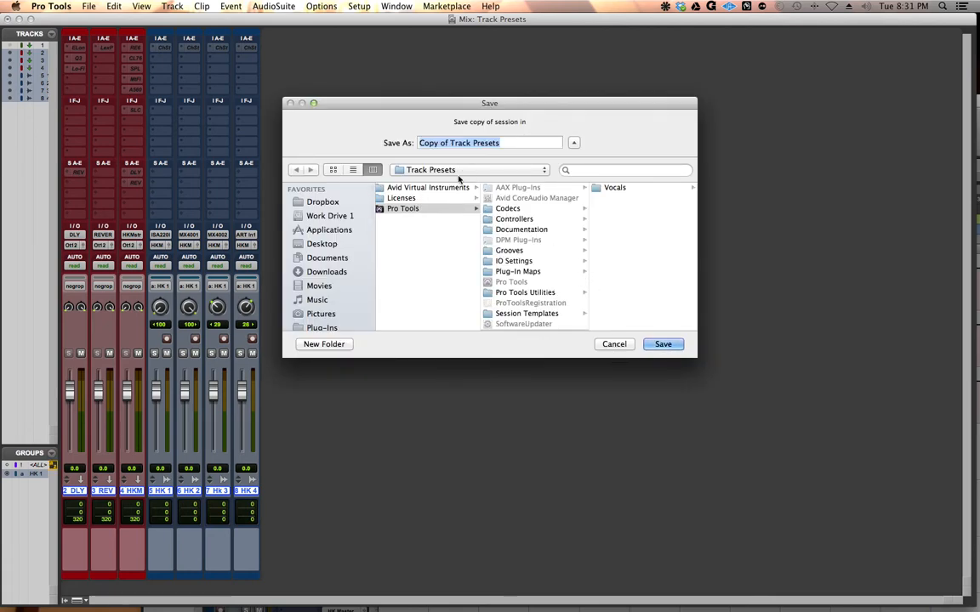
# Step: Save the session copy as HK Preset in the Vocals folder inside Pro Tools' Track Presets folder
pyautogui.click(393, 209)
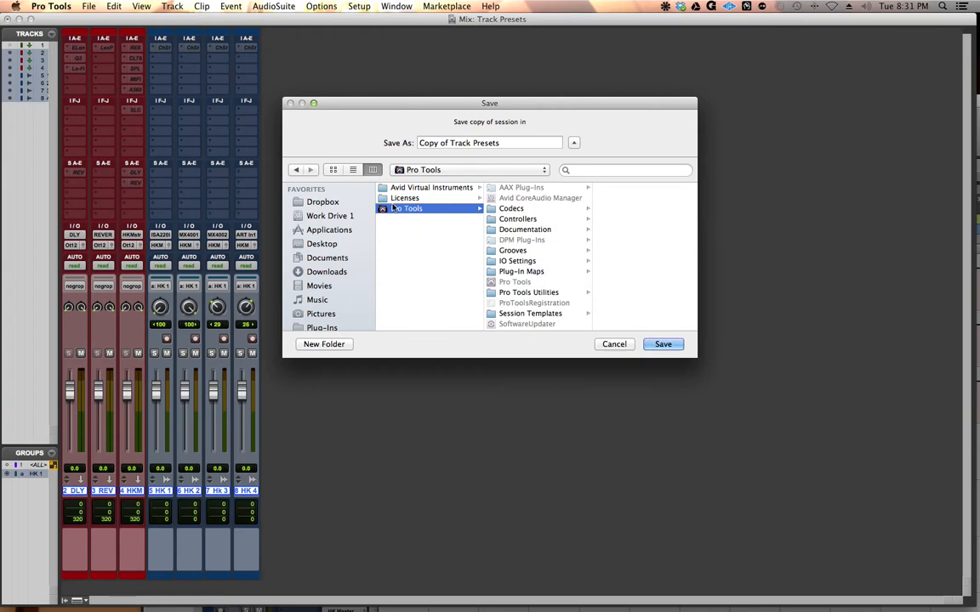
pyautogui.click(404, 170)
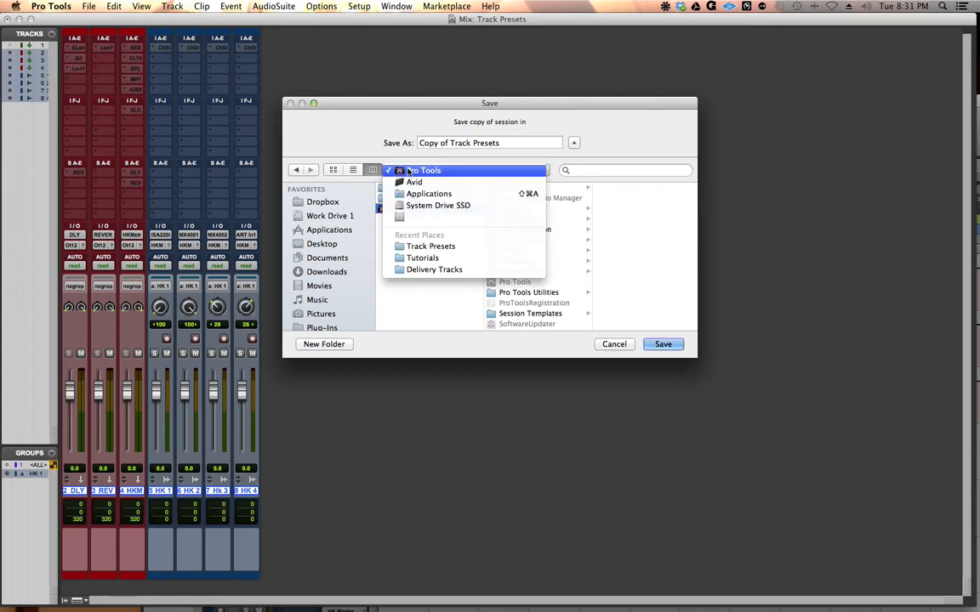
pyautogui.click(379, 125)
pyautogui.scroll(-1, 547, 212)
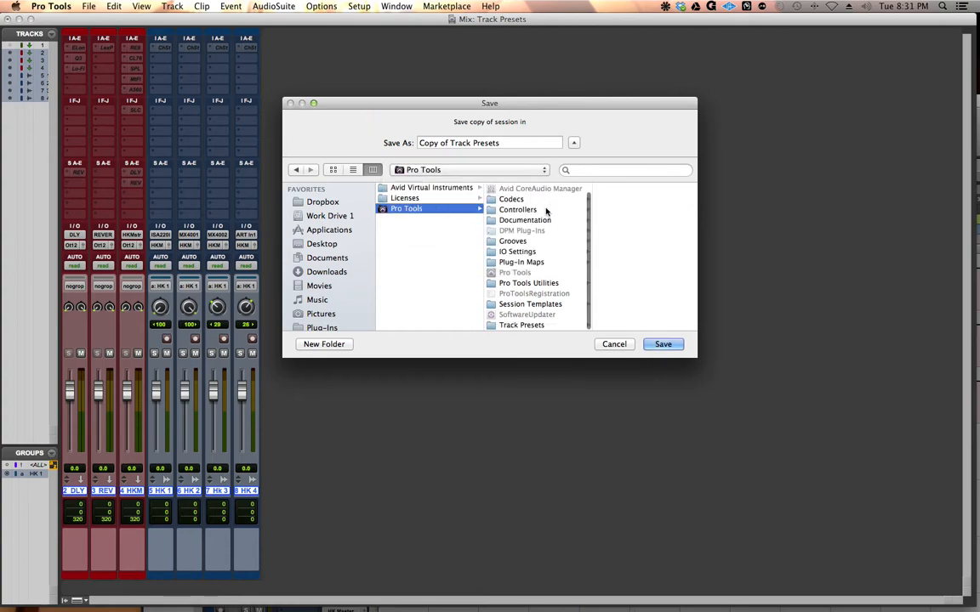
pyautogui.click(511, 327)
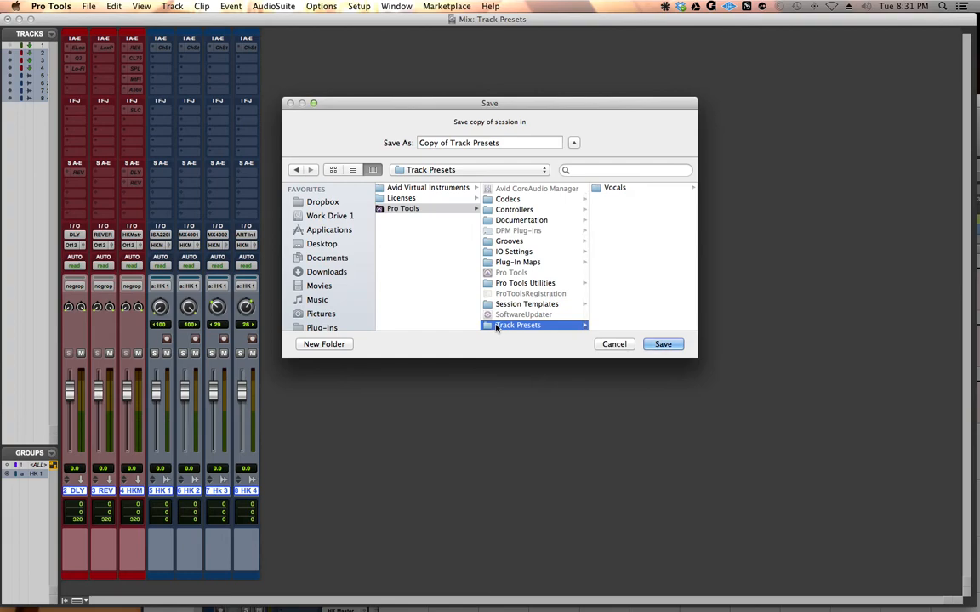
pyautogui.click(605, 189)
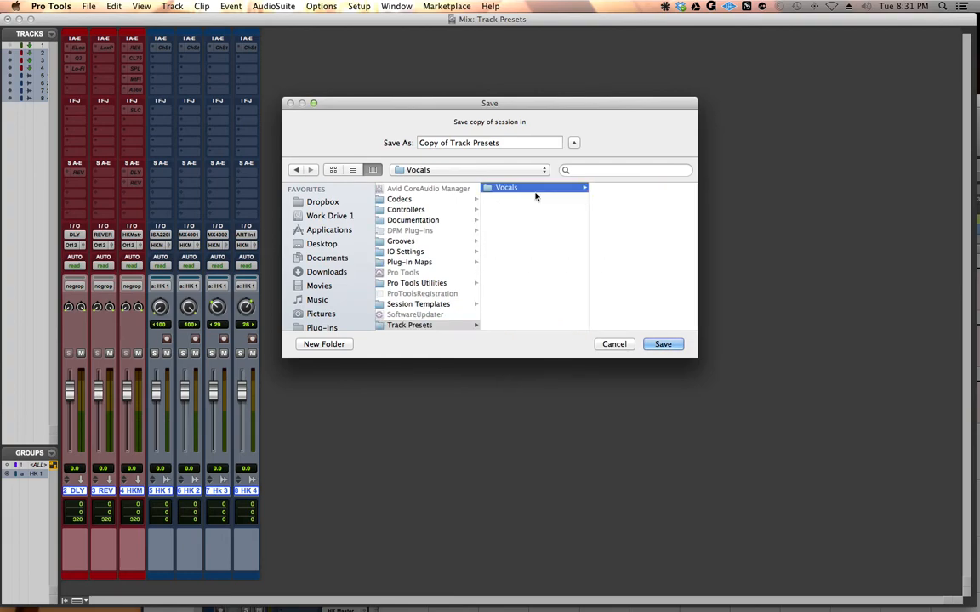
pyautogui.tripleClick(513, 143)
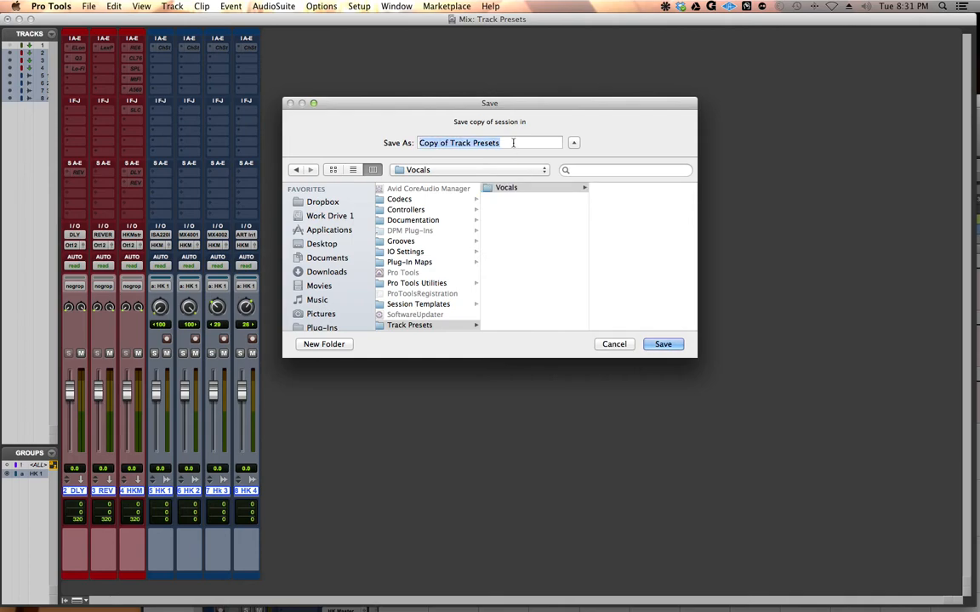
pyautogui.write('H')
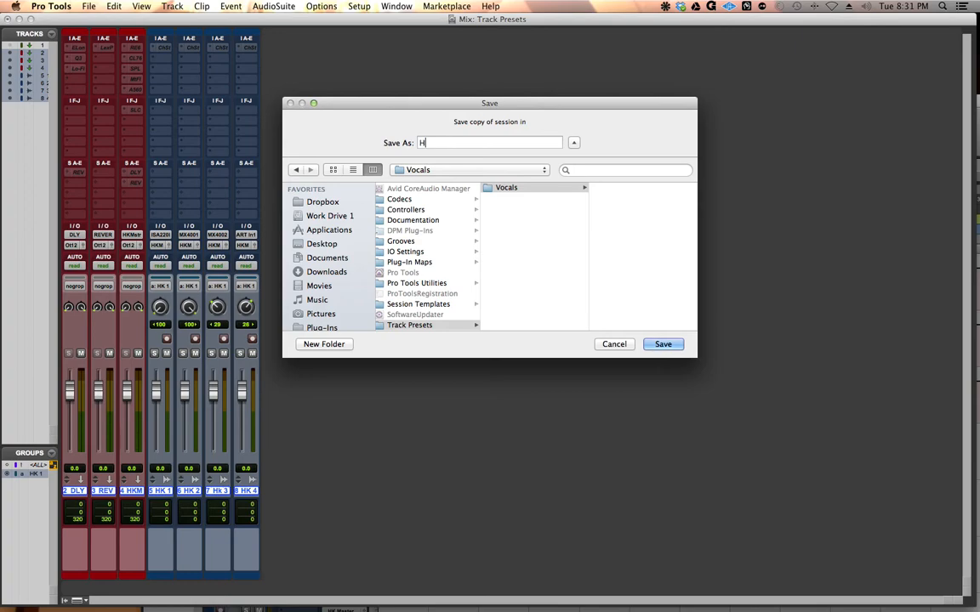
pyautogui.write('K Preset')
pyautogui.press('Return')
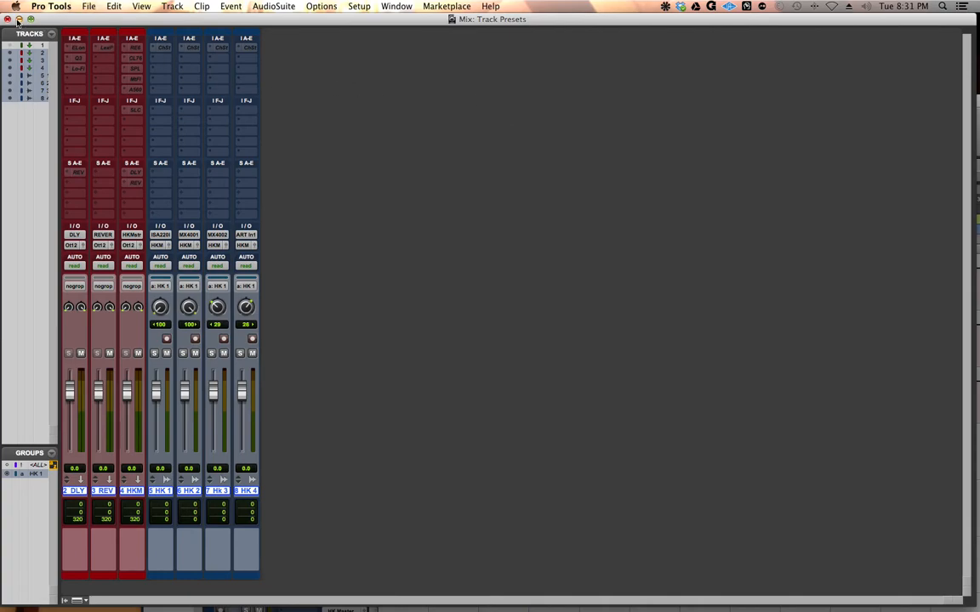
# Step: Minimize the Mix window and, in Finder on System Drive SSD, expand Applications > Avid > Pro Tools > Track Presets > Vocals
pyautogui.click(21, 19)
pyautogui.doubleClick(31, 37)
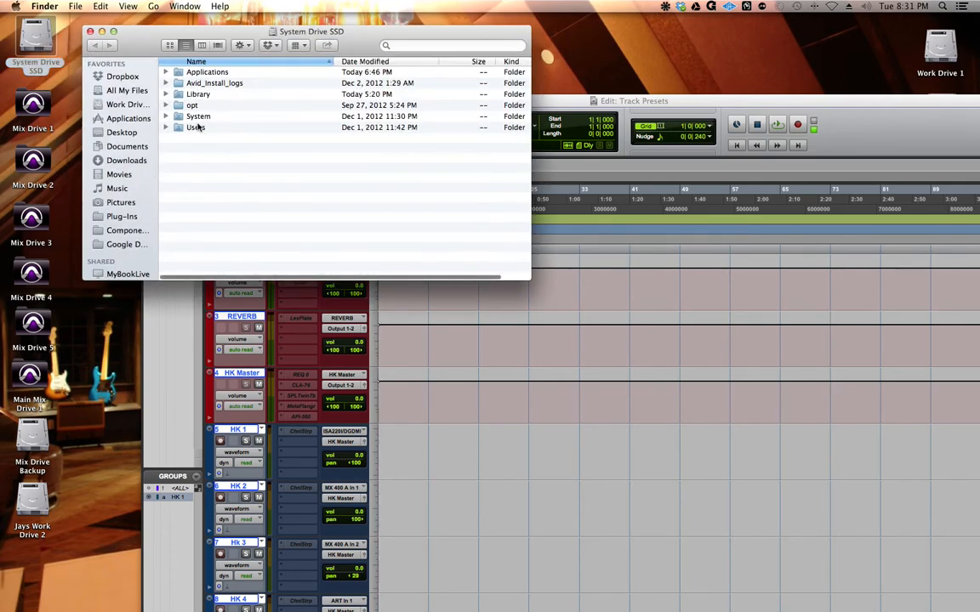
pyautogui.doubleClick(176, 73)
pyautogui.doubleClick(189, 193)
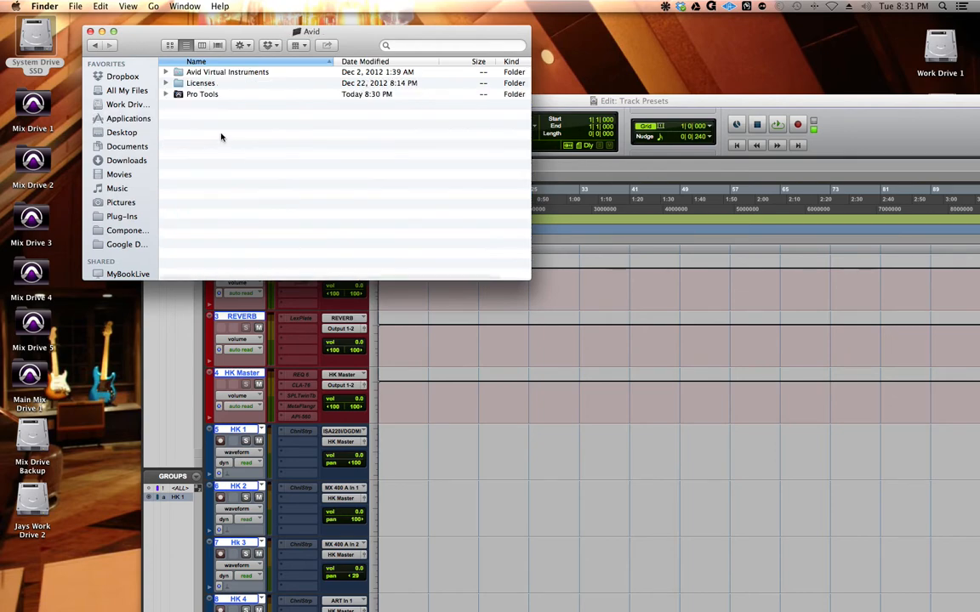
pyautogui.doubleClick(202, 94)
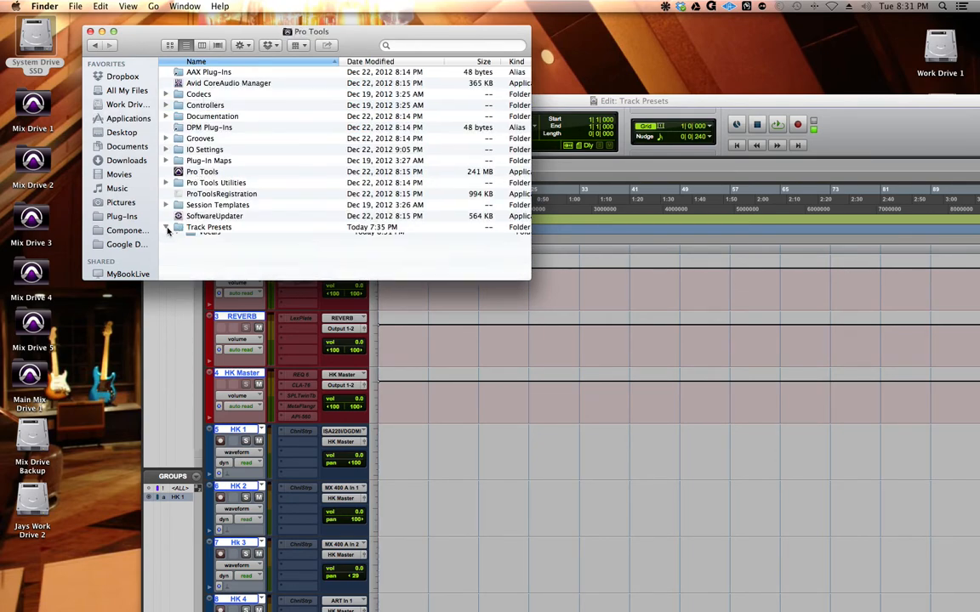
pyautogui.click(166, 228)
pyautogui.click(178, 238)
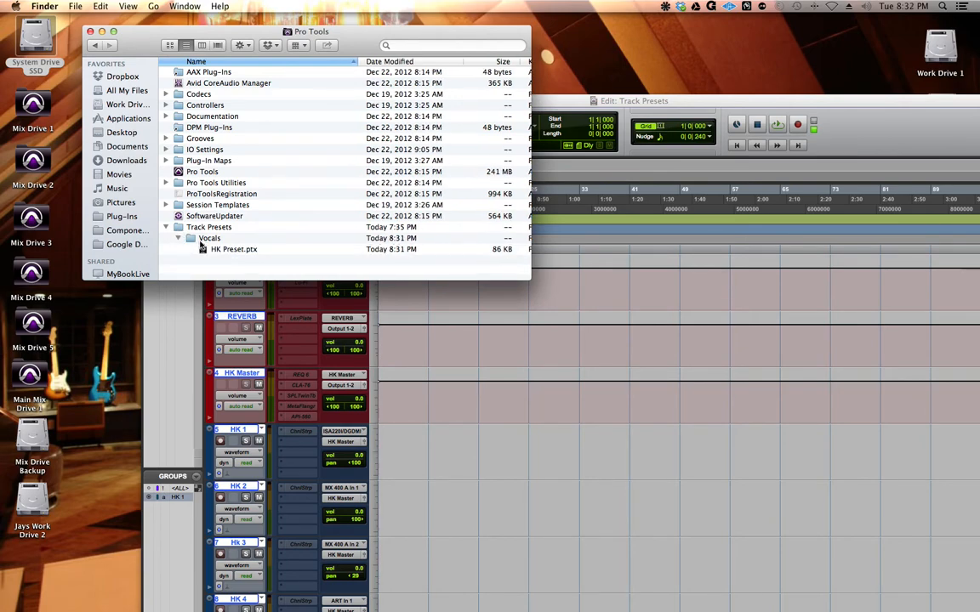
# Step: Rename HK Preset.ptx to HK Preset.ptxt and accept the extension change
pyautogui.click(223, 250)
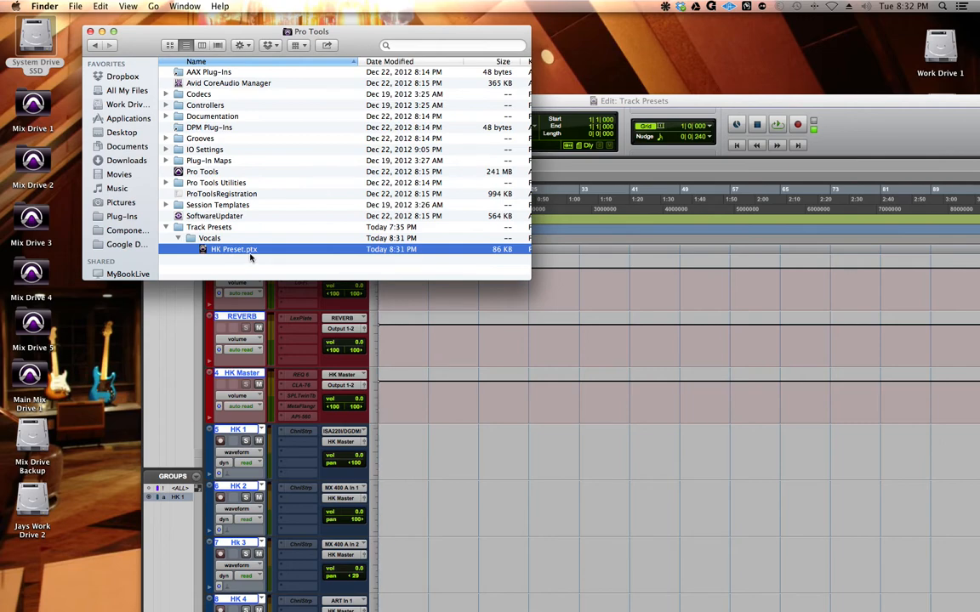
pyautogui.click(250, 253)
pyautogui.press('Right')
pyautogui.press('Right')
pyautogui.write('t')
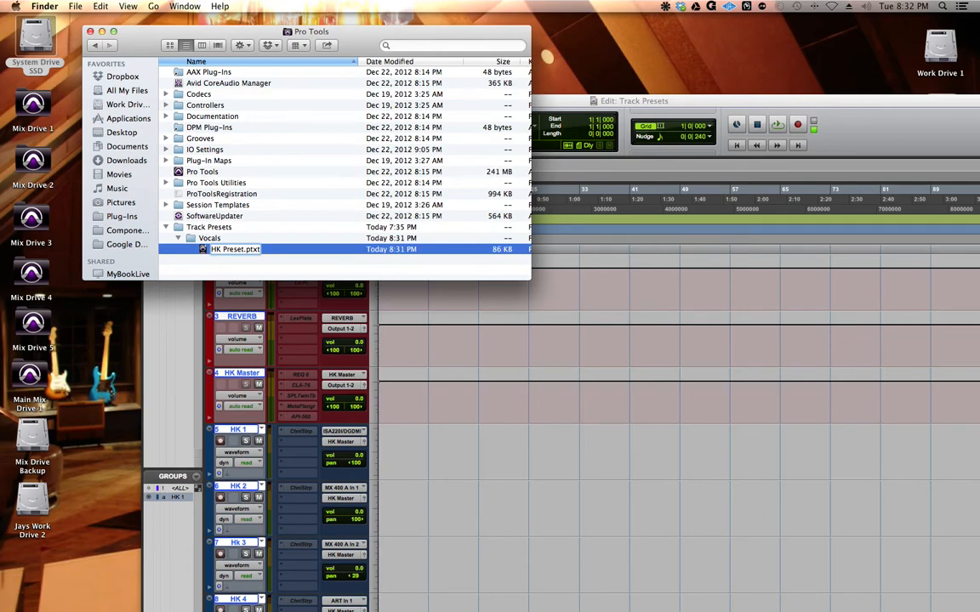
pyautogui.press('Return')
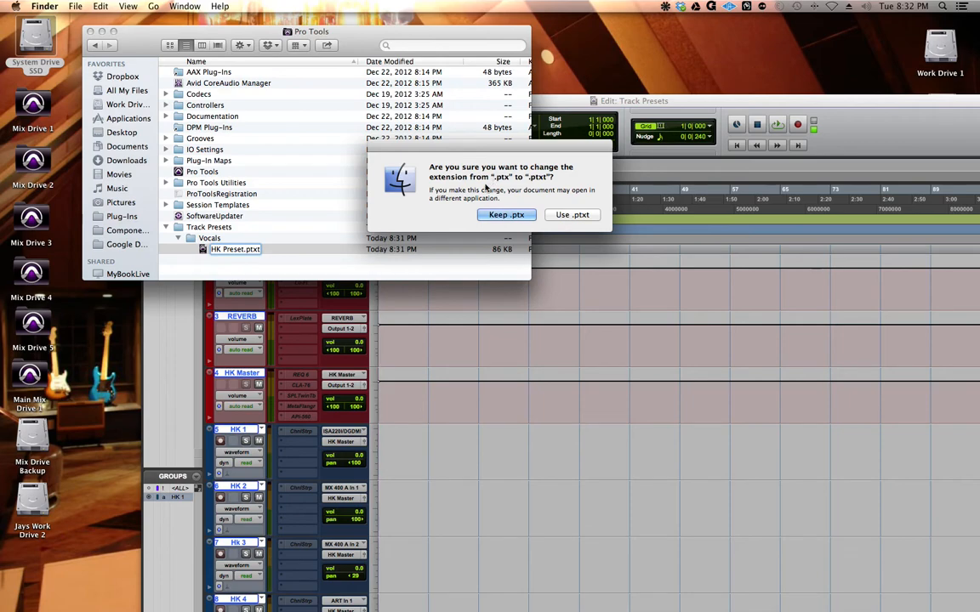
pyautogui.click(555, 216)
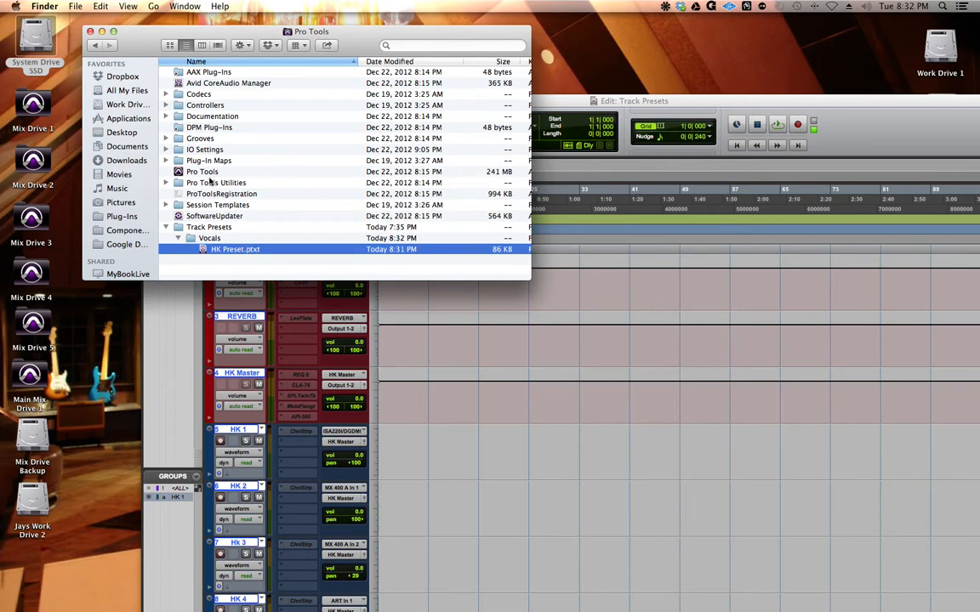
# Step: Switch back to Pro Tools and delete the selected DLY, REVERB, HK Master and HK 1 to HK 4 tracks in the Mix window
pyautogui.press('super+Tab')
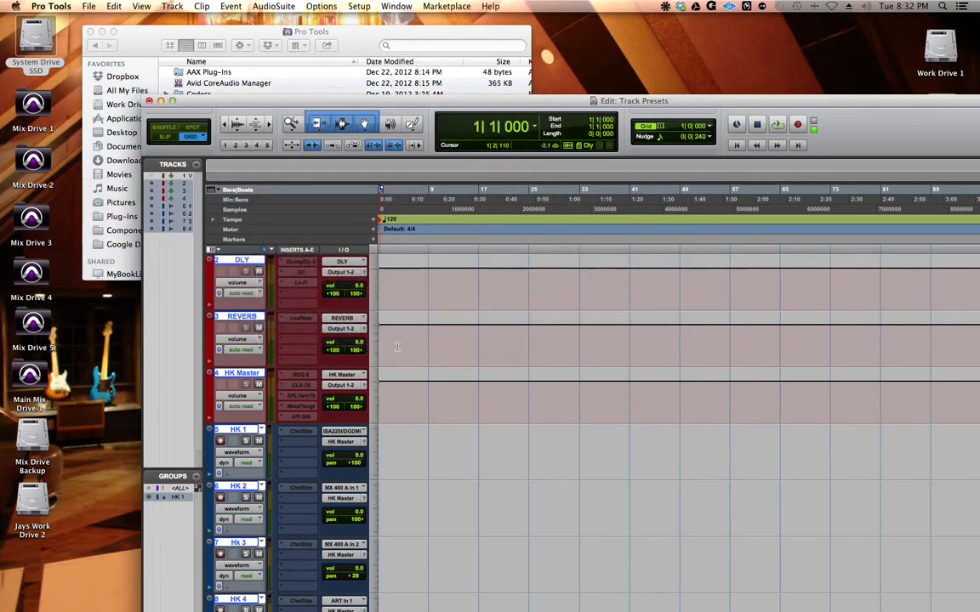
pyautogui.moveTo(409, 100); pyautogui.dragTo(271, 5)
pyautogui.press('super+equal')
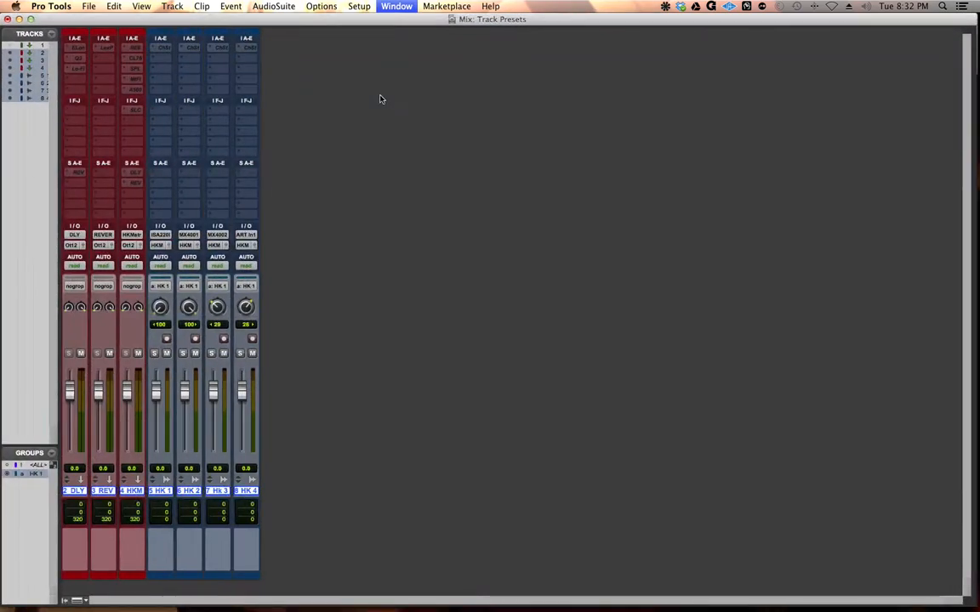
pyautogui.rightClick(256, 490)
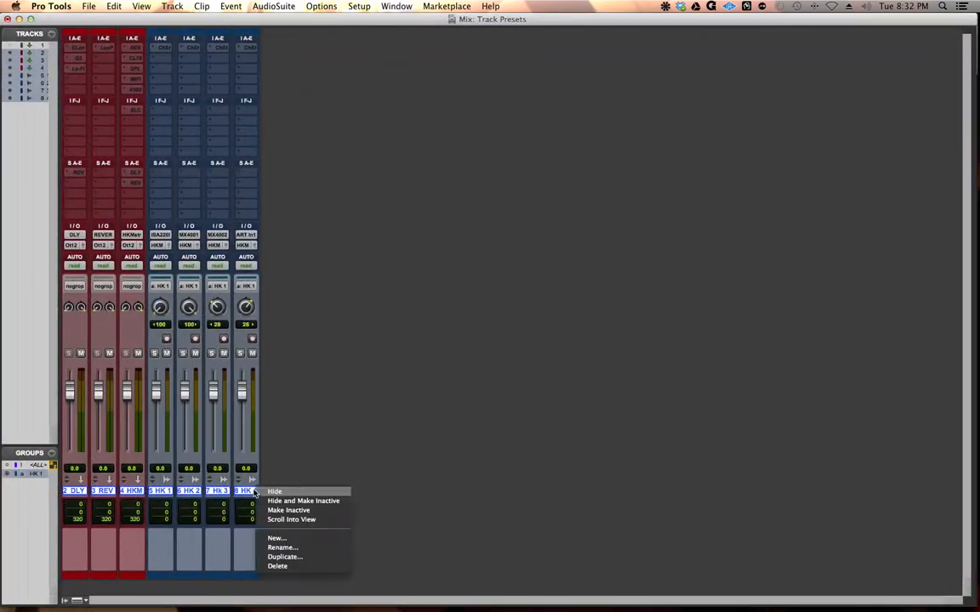
pyautogui.click(282, 567)
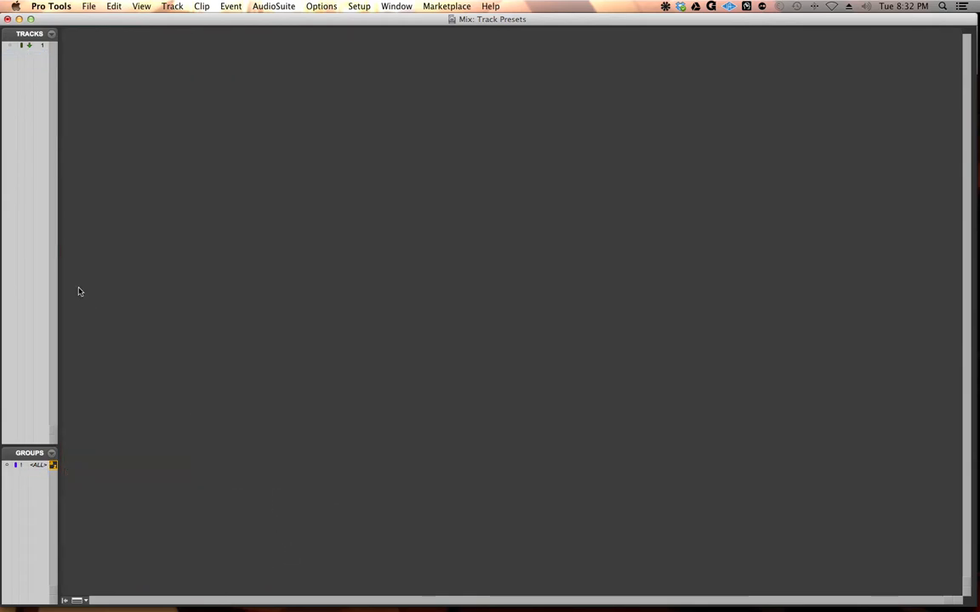
# Step: Create new tracks from the HK Preset track preset in the Vocals category
pyautogui.press('super+shift+n')
pyautogui.press('super+Right')
pyautogui.press('super+Down')
pyautogui.press('super+Down')
pyautogui.press('super+Down')
pyautogui.press('super+Down')
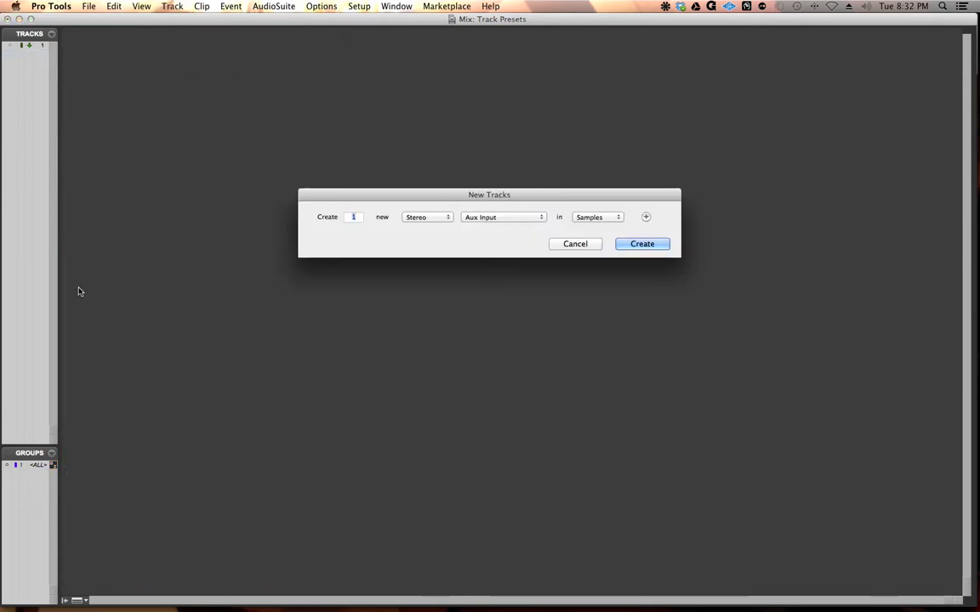
pyautogui.press('super+Down')
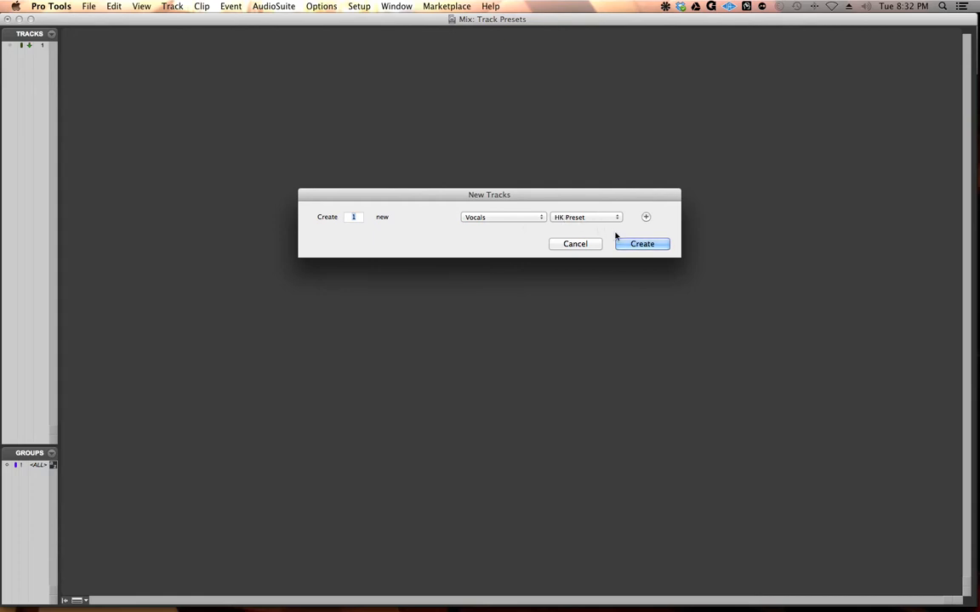
pyautogui.click(642, 245)
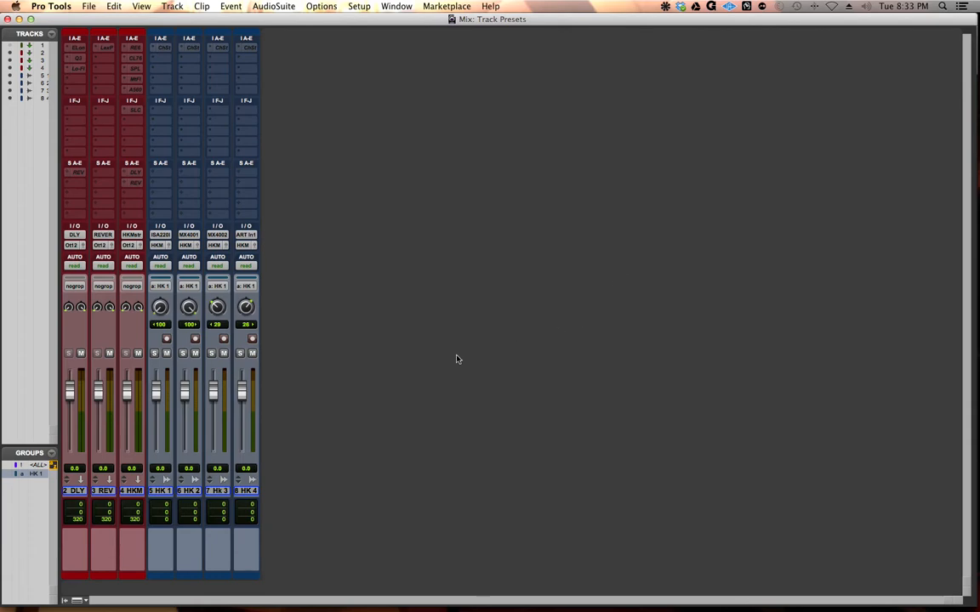
# Step: Add one new stereo Aux Input track in samples after the HK 4 track
pyautogui.click(245, 492)
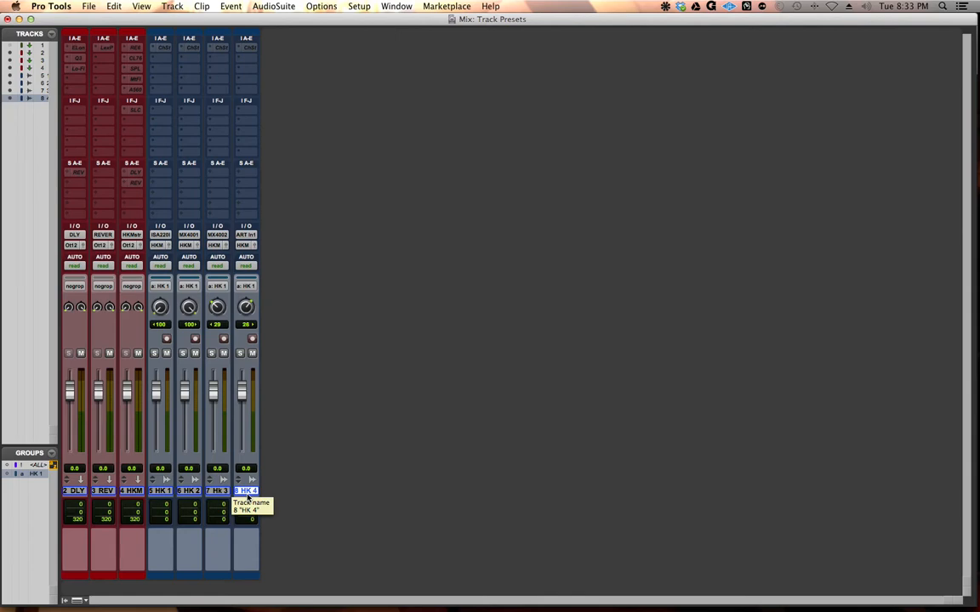
pyautogui.press('super+shift+n')
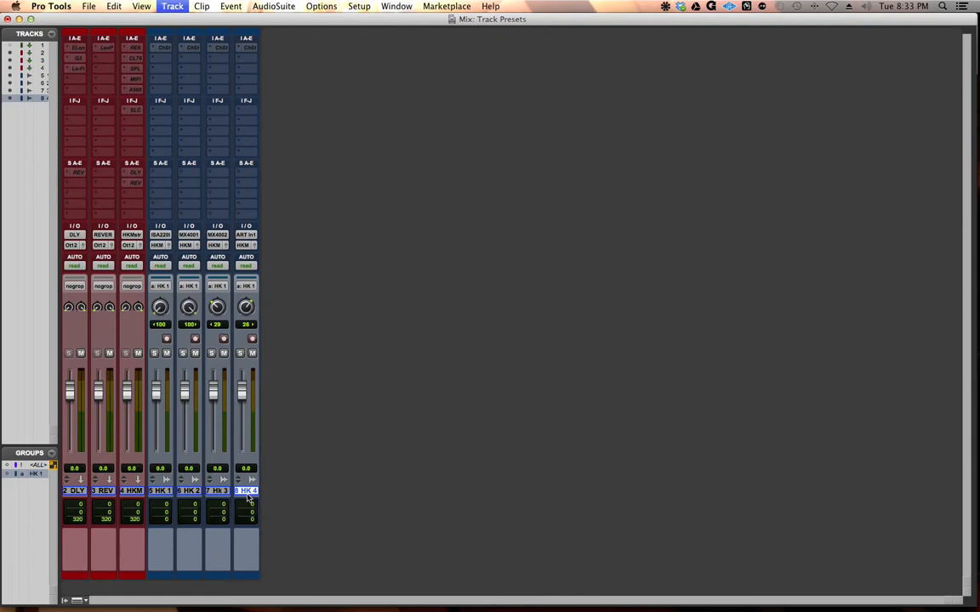
pyautogui.press('super+Right')
pyautogui.press('super+Down')
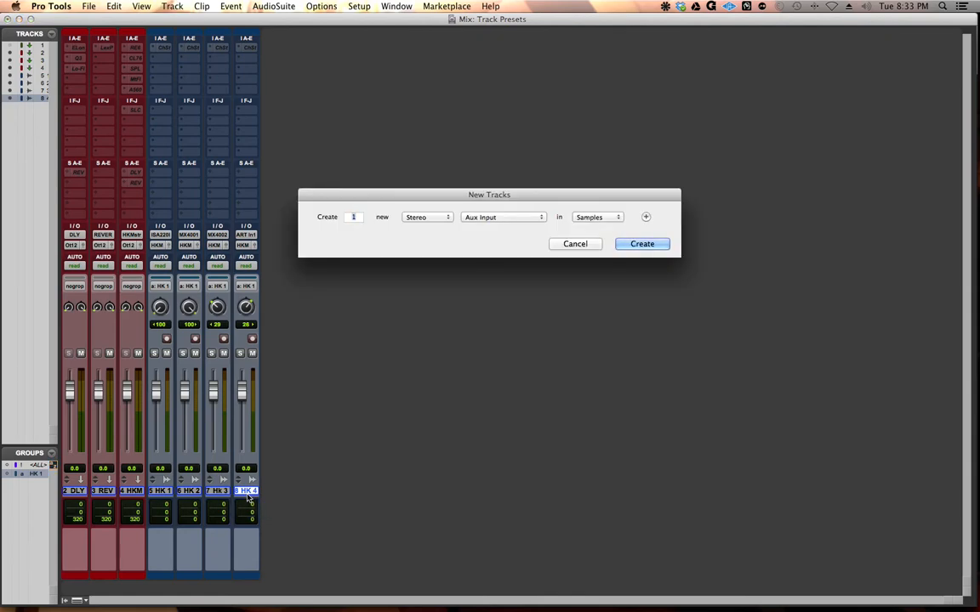
pyautogui.press('Return')
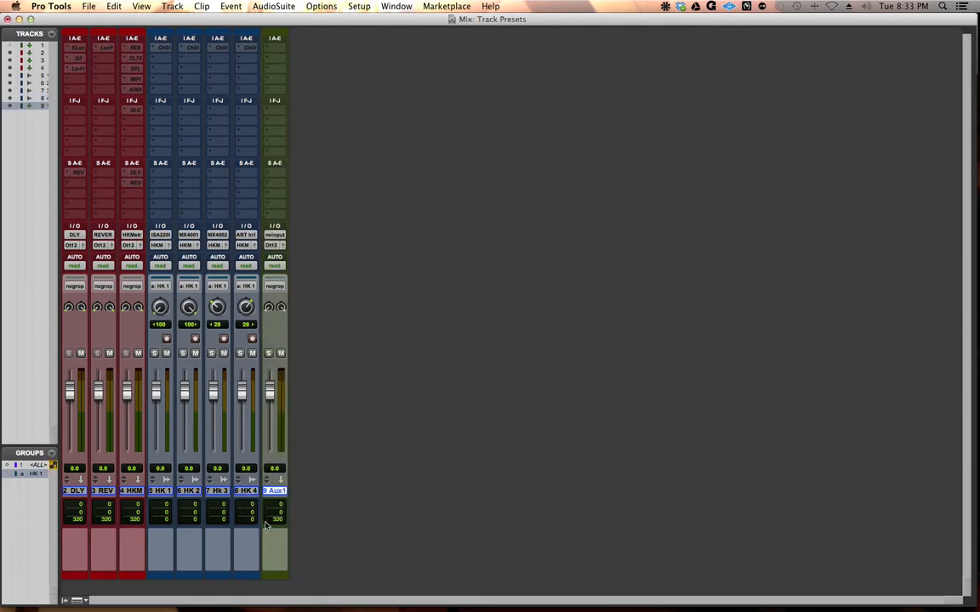
# Step: Rename the new stereo aux track as ST BUSS
pyautogui.doubleClick(277, 491)
pyautogui.write('M')
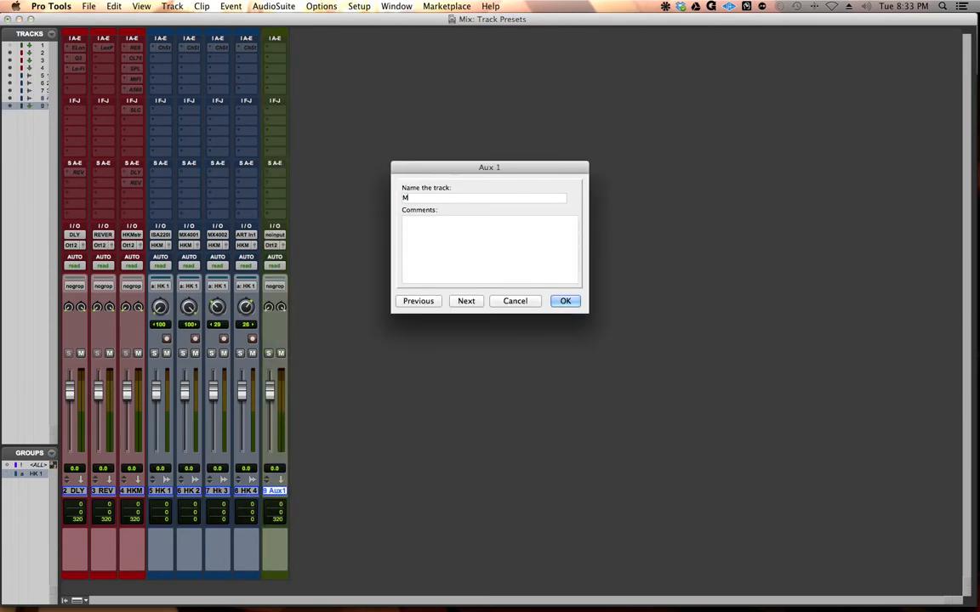
pyautogui.press('BackSpace')
pyautogui.write('ST BUSS')
pyautogui.press('Return')
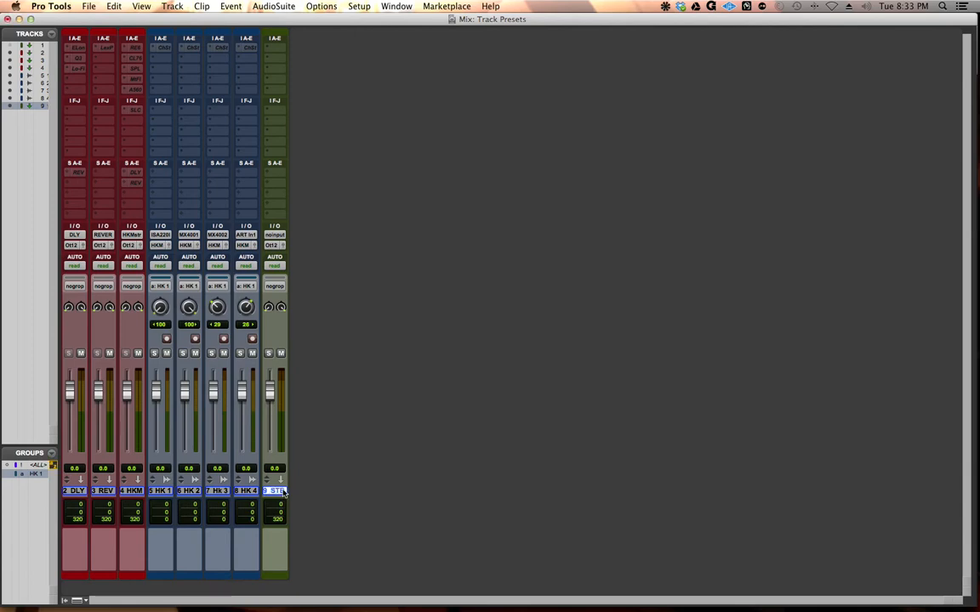
# Step: Insert the multichannel Dynamics plug-in SSLComp (stereo) in the first insert slot of the ST BUSS track
pyautogui.click(274, 46)
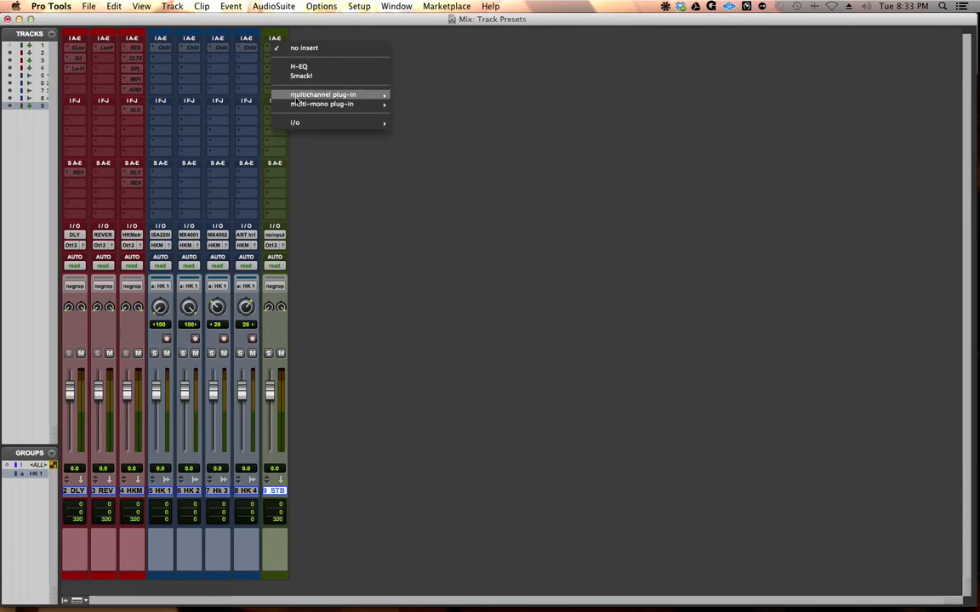
pyautogui.moveTo(331, 95)
pyautogui.moveTo(500, 139)
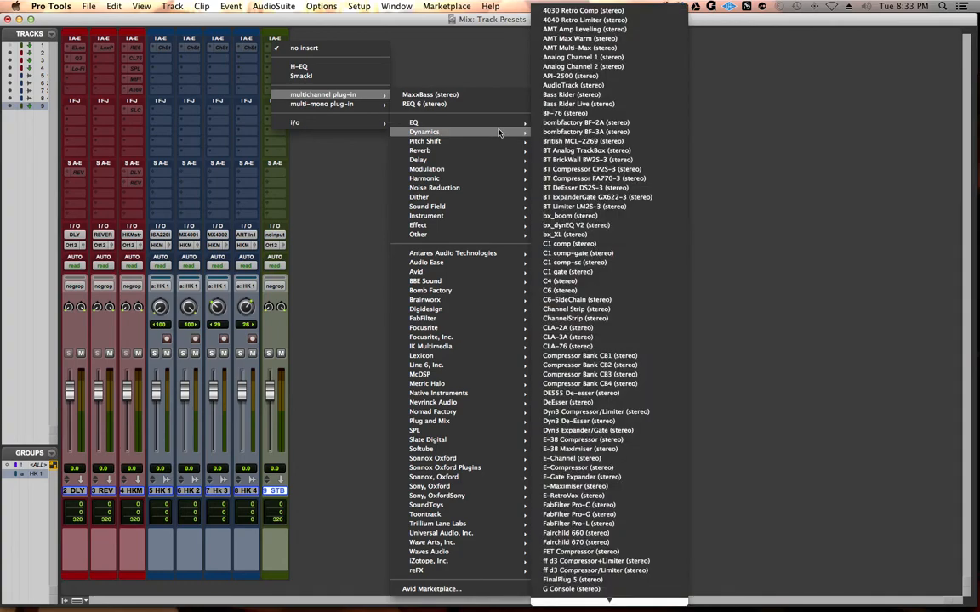
pyautogui.scroll(-3, 581, 362)
pyautogui.scroll(-20, 581, 363)
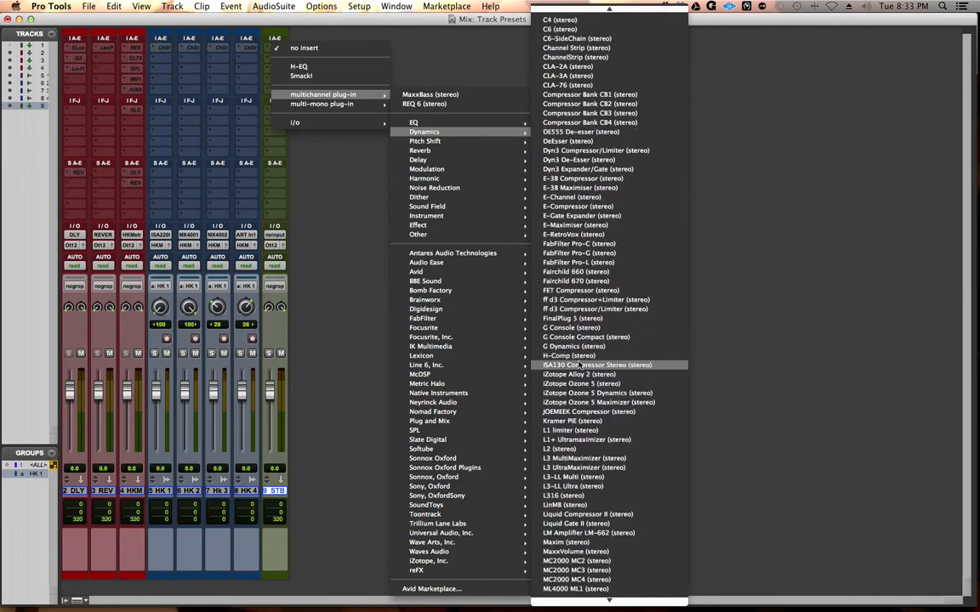
pyautogui.scroll(-3, 581, 364)
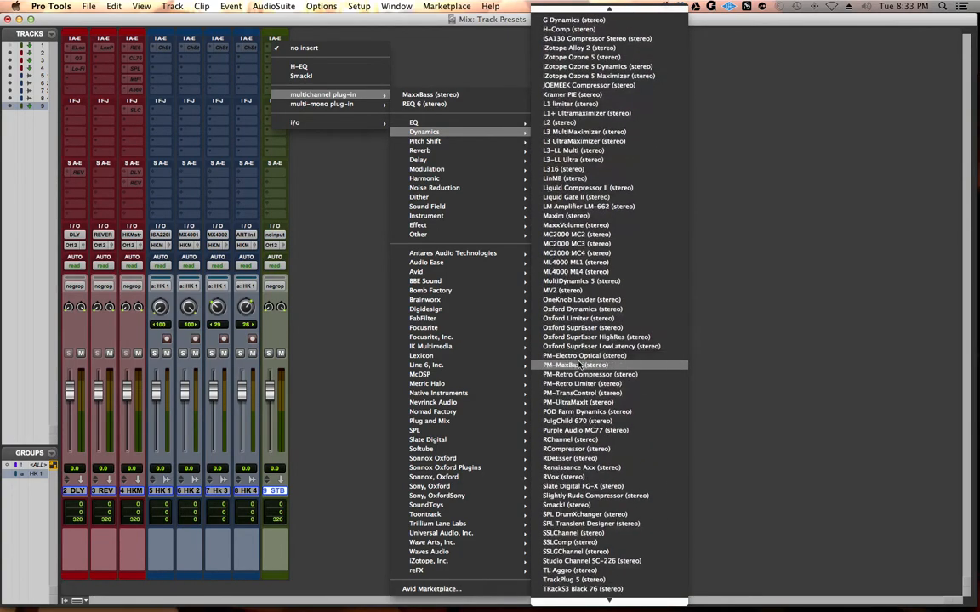
pyautogui.click(570, 542)
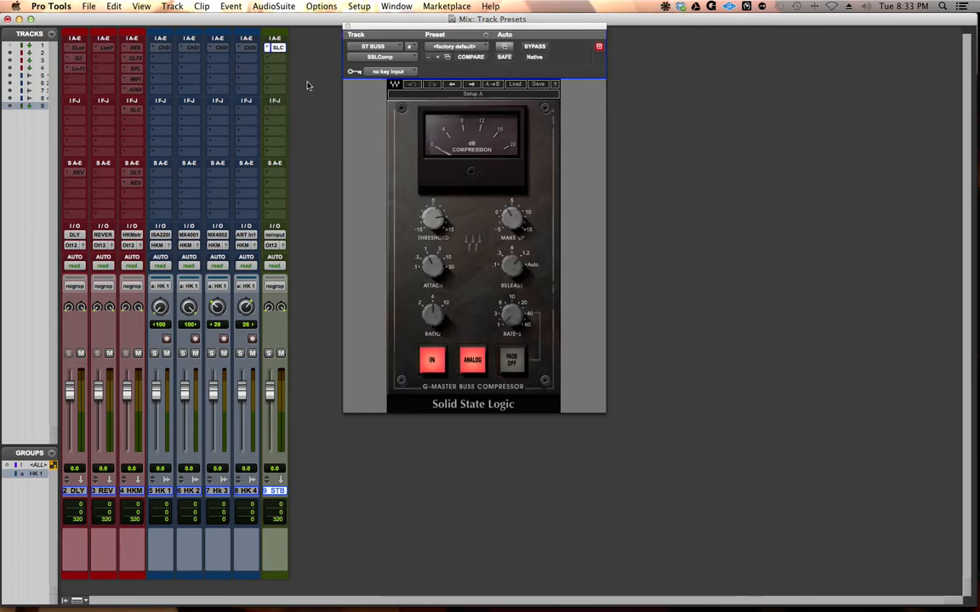
# Step: Insert the multichannel Dynamics plug-in C6 (stereo) in the second insert slot of the ST BUSS track
pyautogui.click(275, 60)
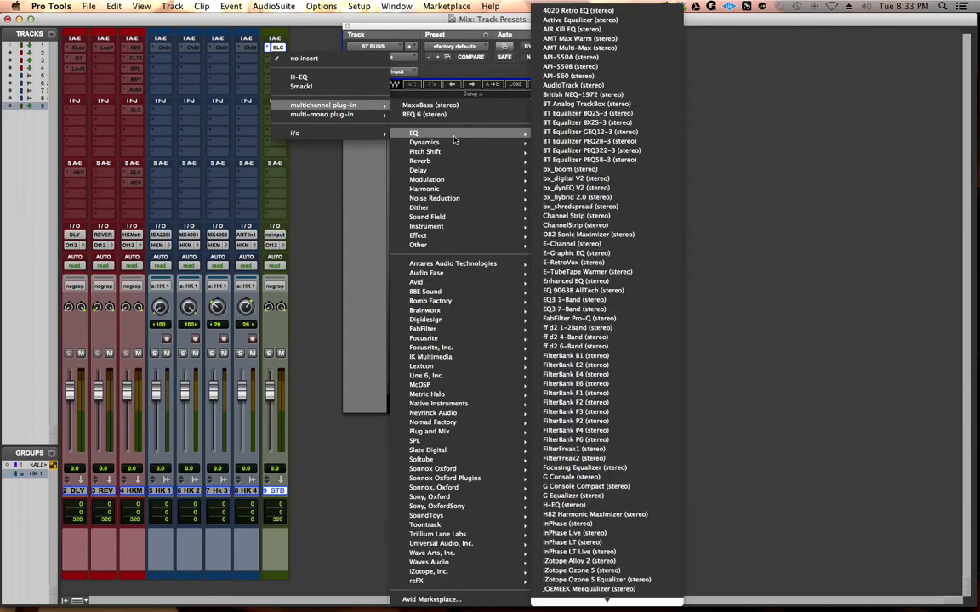
pyautogui.moveTo(455, 142)
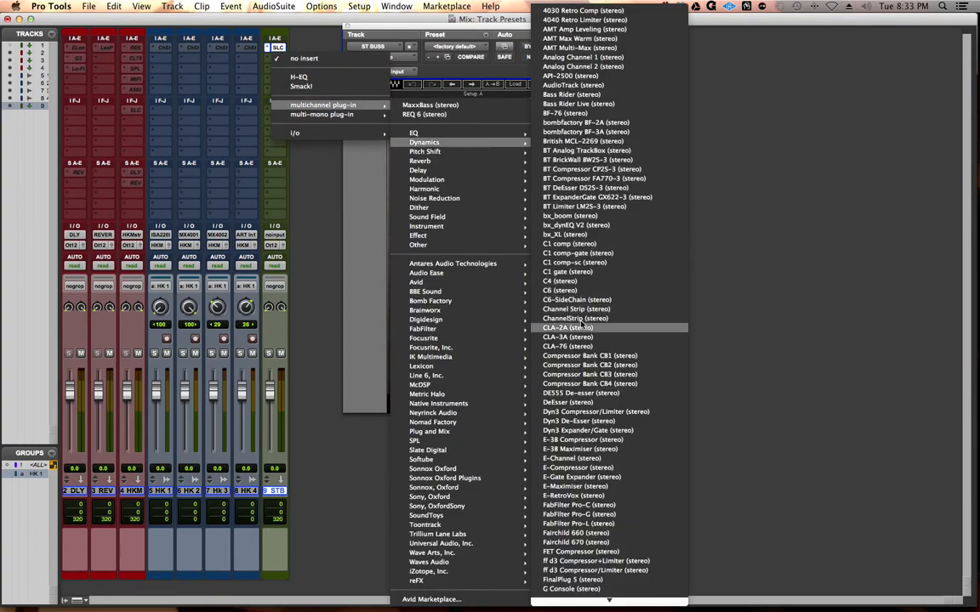
pyautogui.click(581, 292)
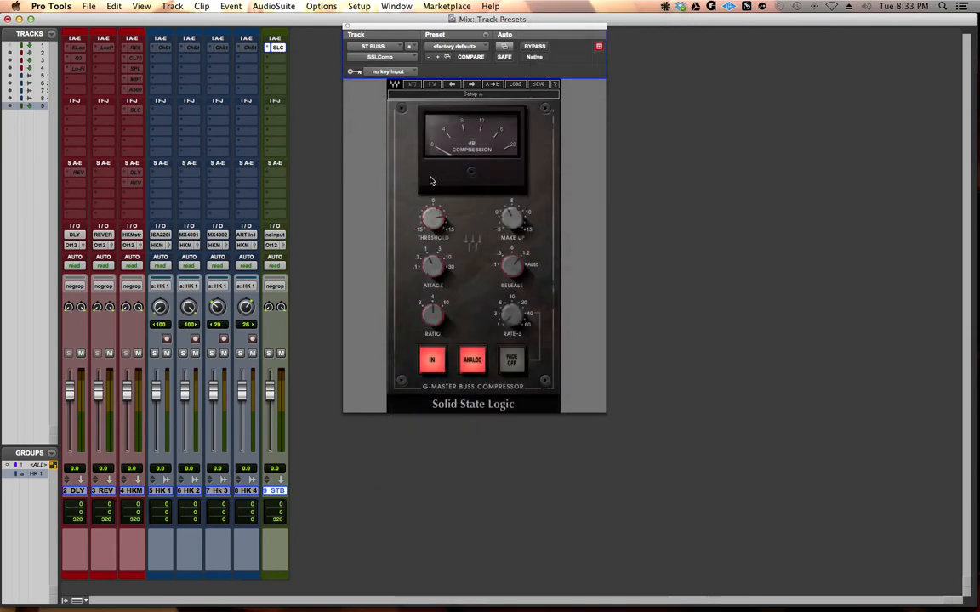
# Step: Insert the multichannel Sound Field plug-in Center (stereo) in the third insert slot of the ST BUSS track
pyautogui.click(276, 69)
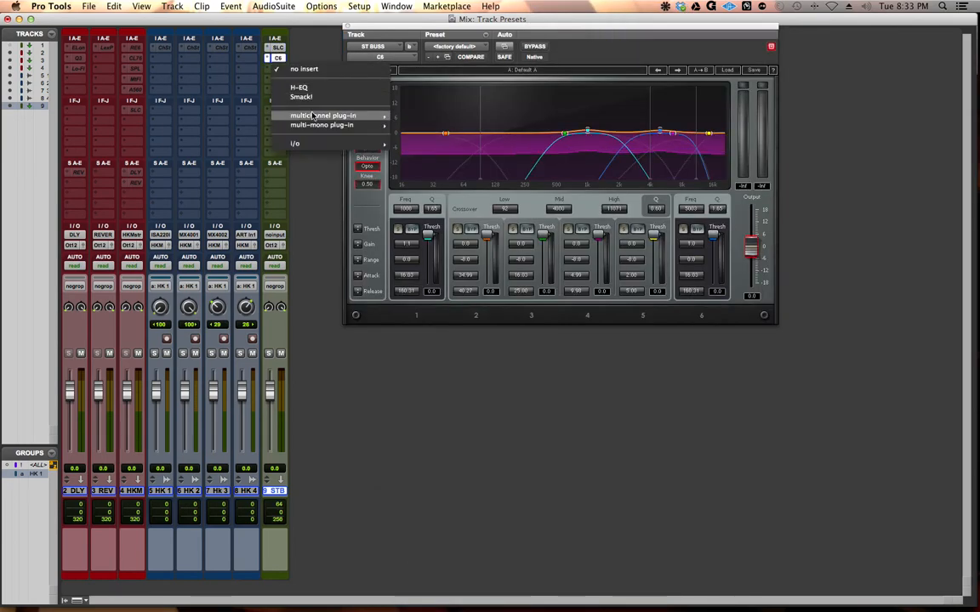
pyautogui.moveTo(348, 115)
pyautogui.moveTo(473, 161)
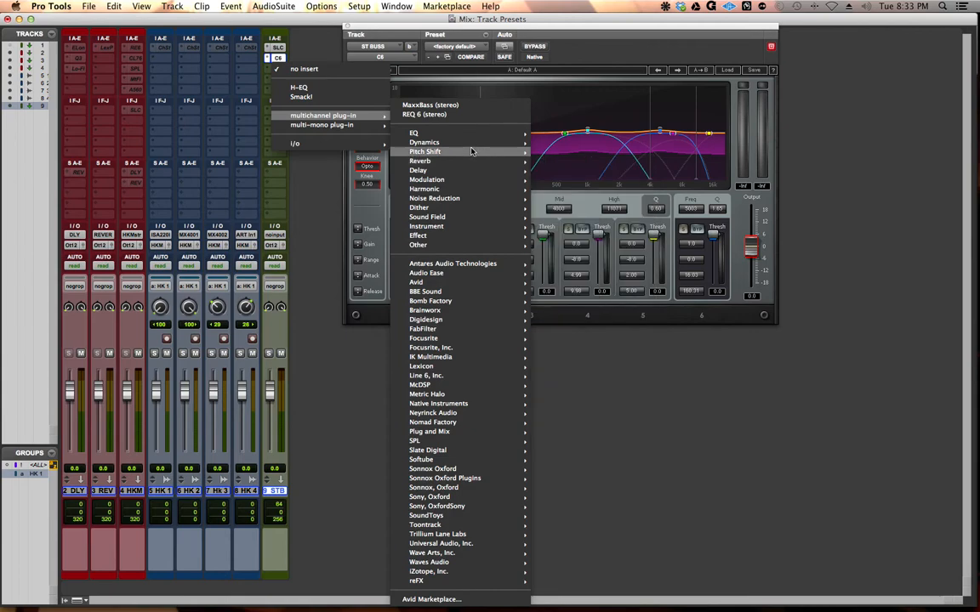
pyautogui.moveTo(465, 220)
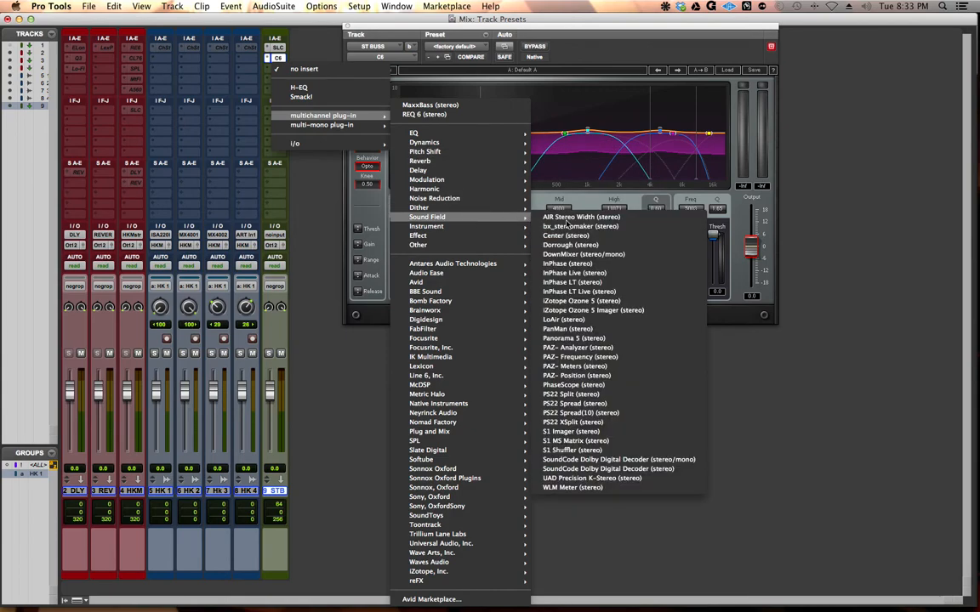
pyautogui.click(567, 226)
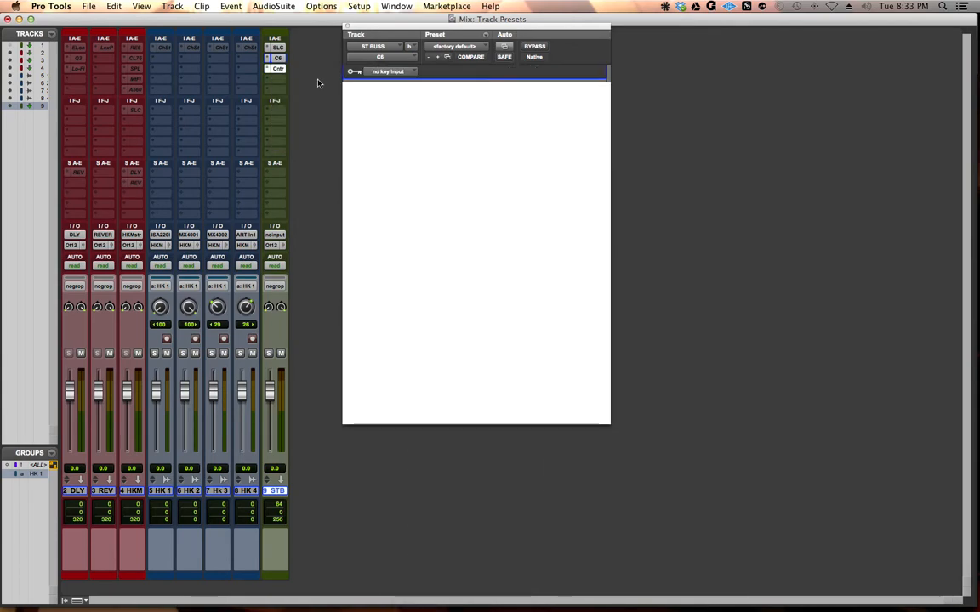
pyautogui.moveTo(411, 29); pyautogui.dragTo(453, 28)
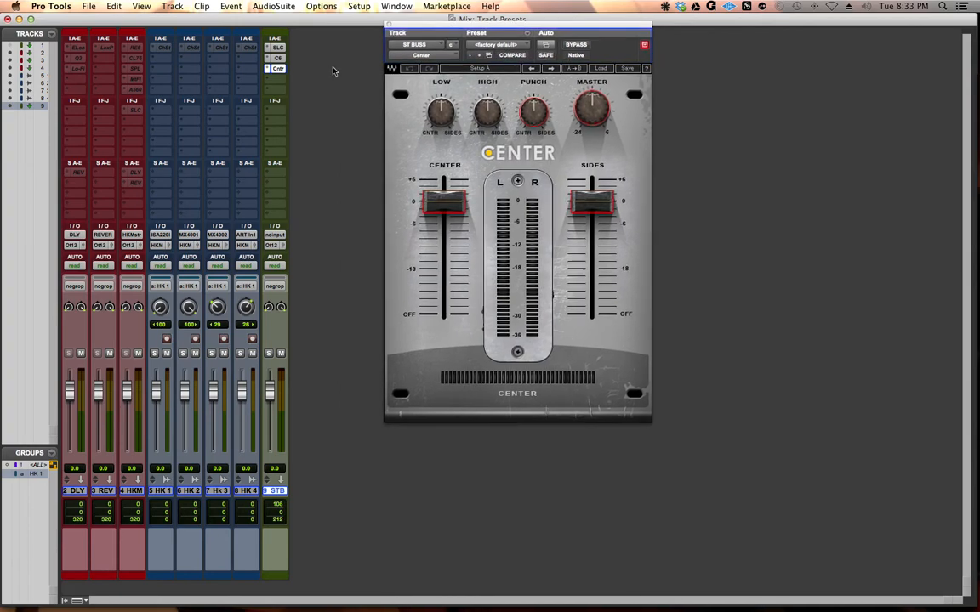
# Step: Insert the multichannel plug-in iZotope Ozone 5 (stereo) in the fourth insert slot of ST BUSS and close the plug-in window
pyautogui.click(277, 79)
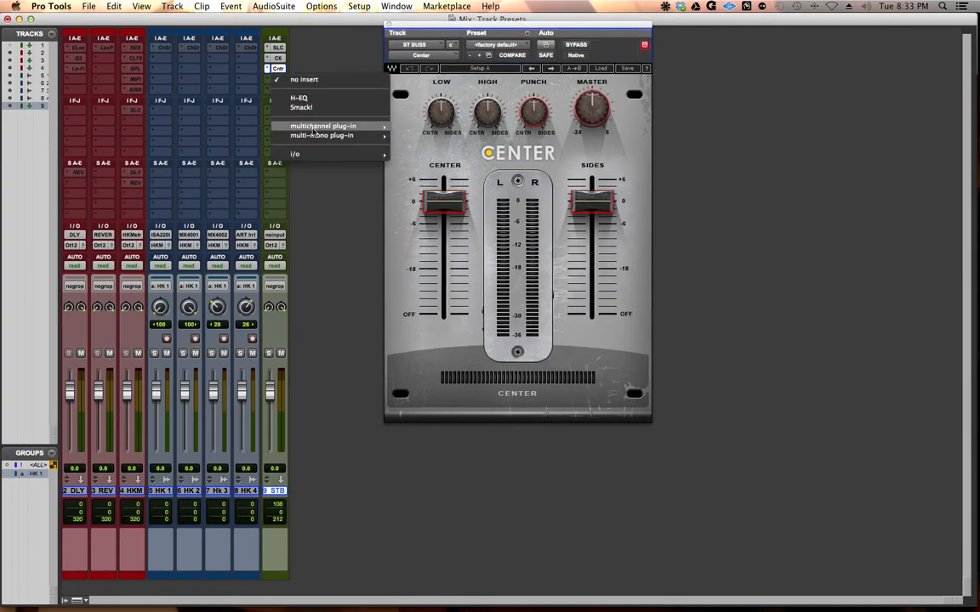
pyautogui.moveTo(327, 126)
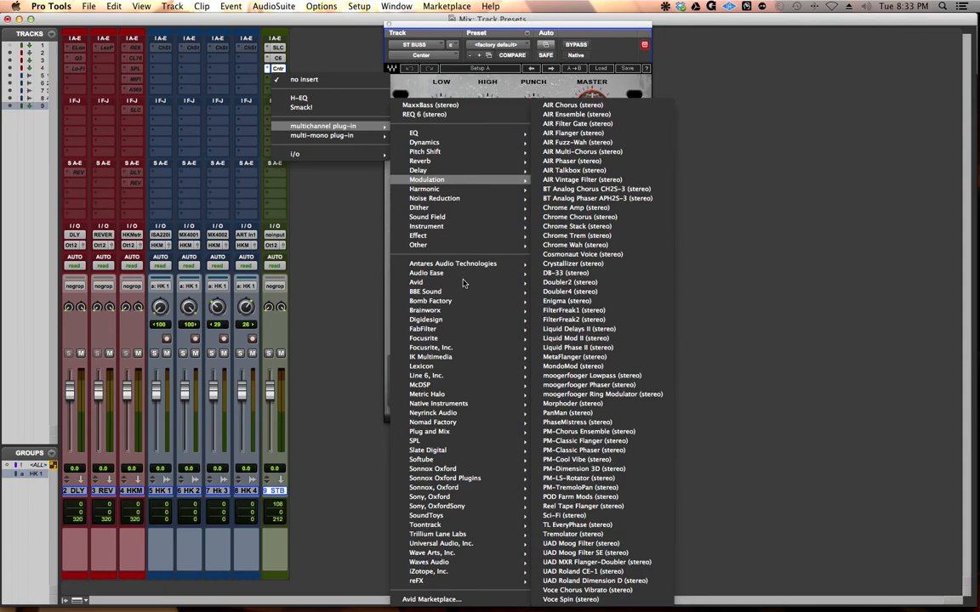
pyautogui.moveTo(476, 572)
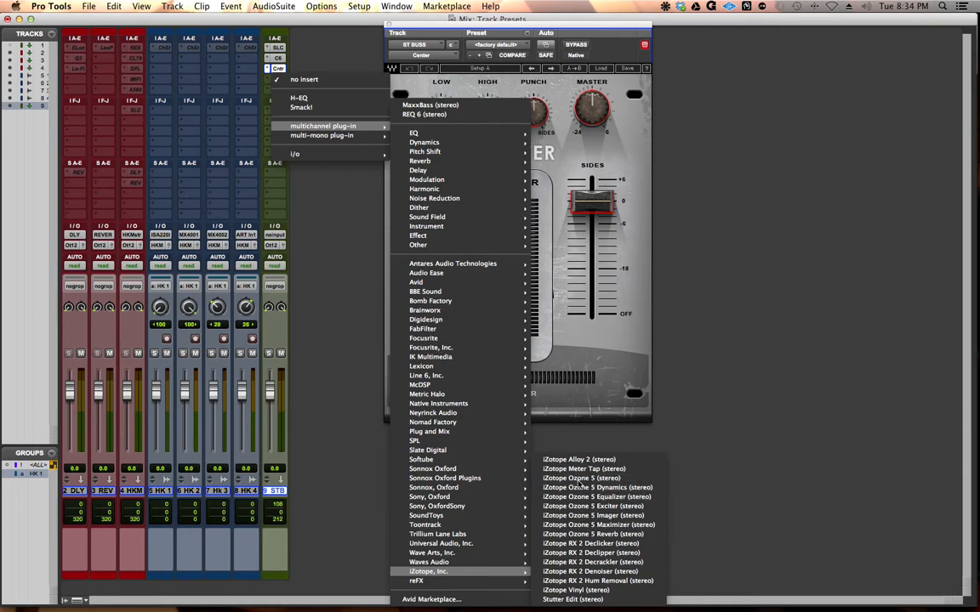
pyautogui.click(534, 414)
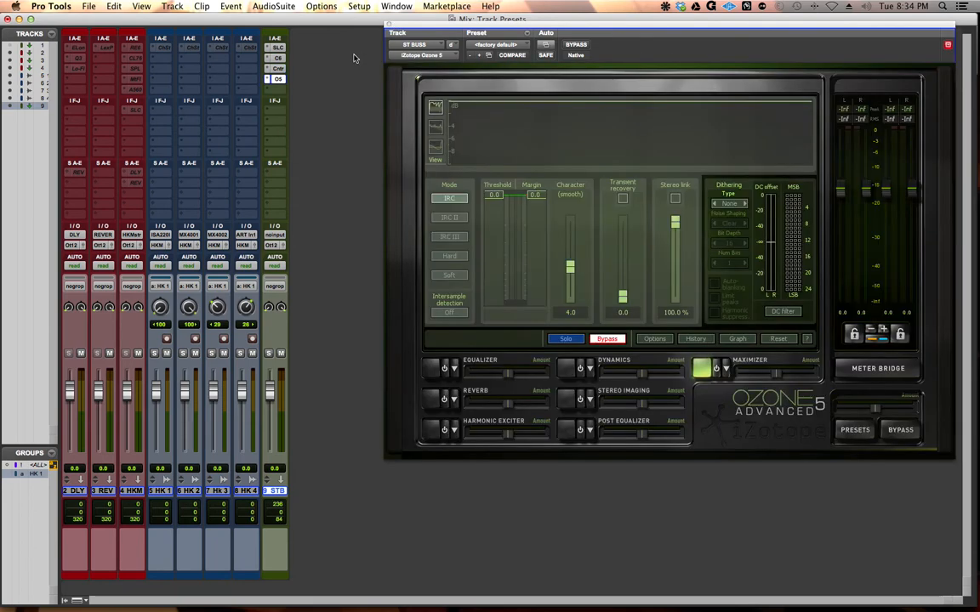
pyautogui.click(389, 24)
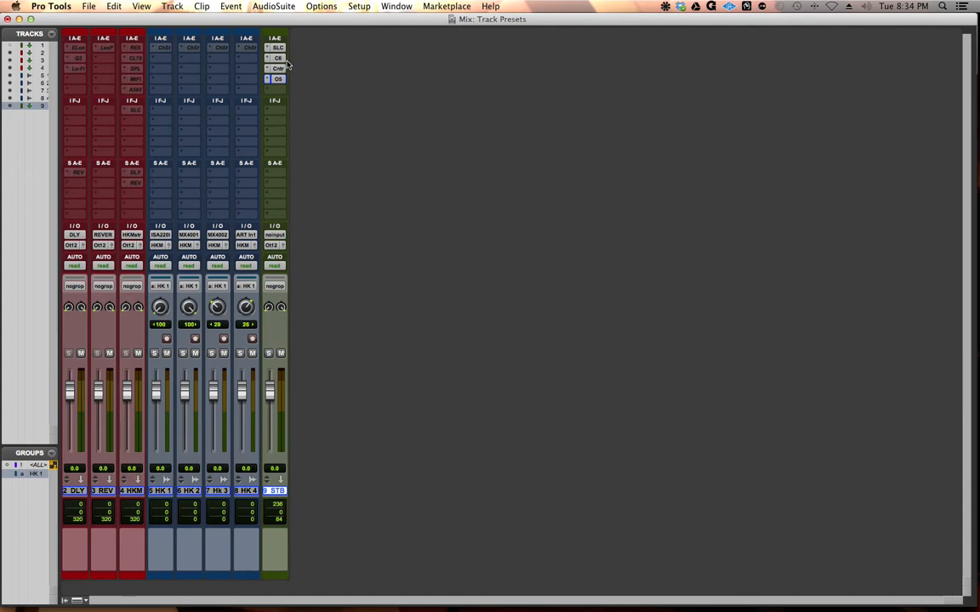
# Step: Assign stereo Bus 7-8 as the input of the ST BUSS track and rename that bus Master
pyautogui.click(275, 235)
pyautogui.moveTo(293, 264)
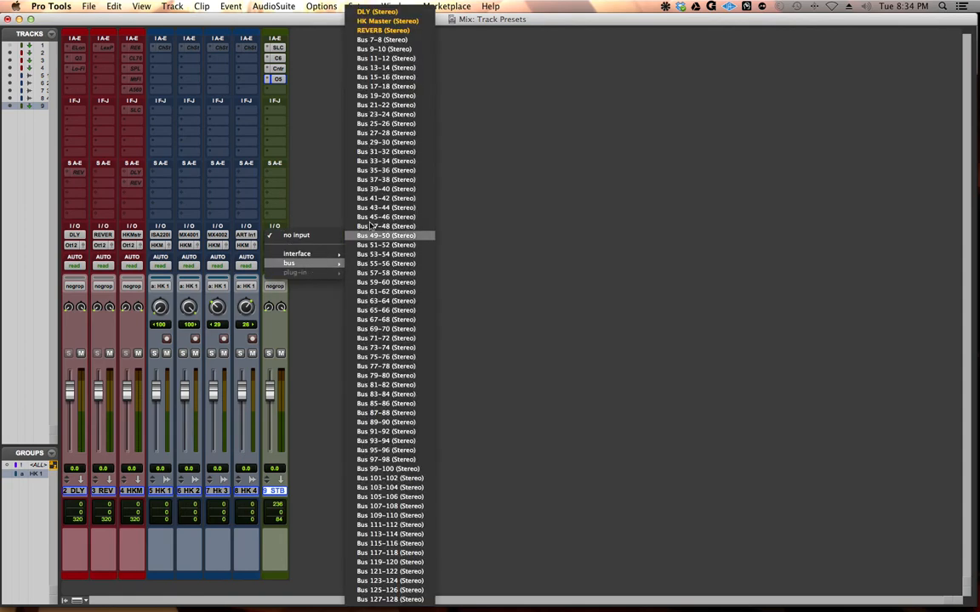
pyautogui.click(387, 39)
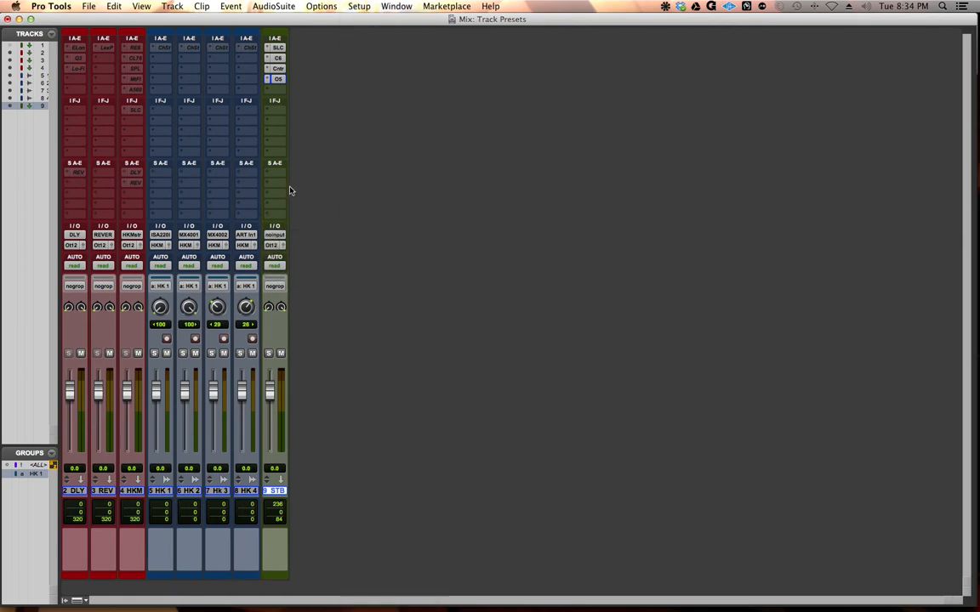
pyautogui.rightClick(274, 232)
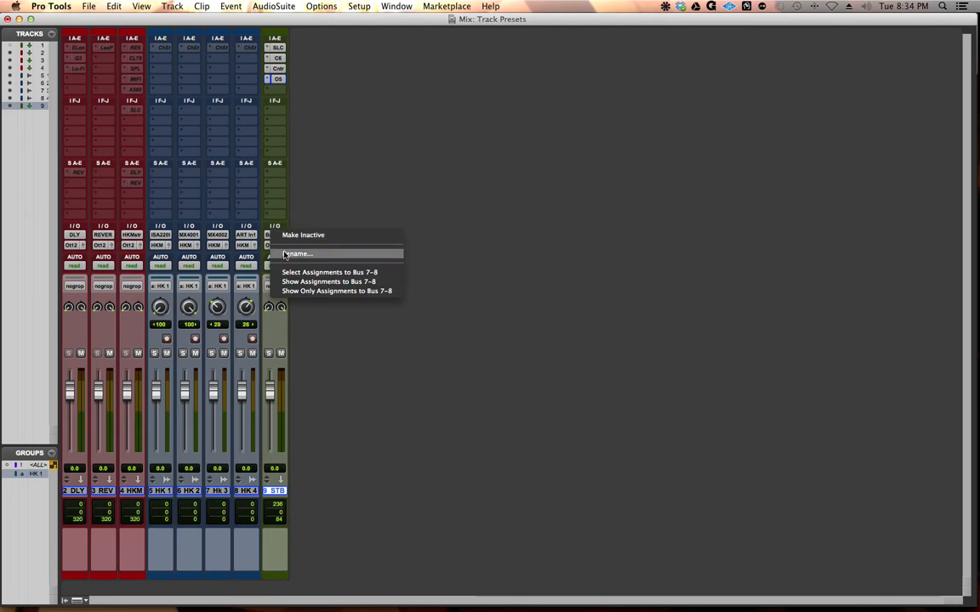
pyautogui.click(286, 255)
pyautogui.write('Master')
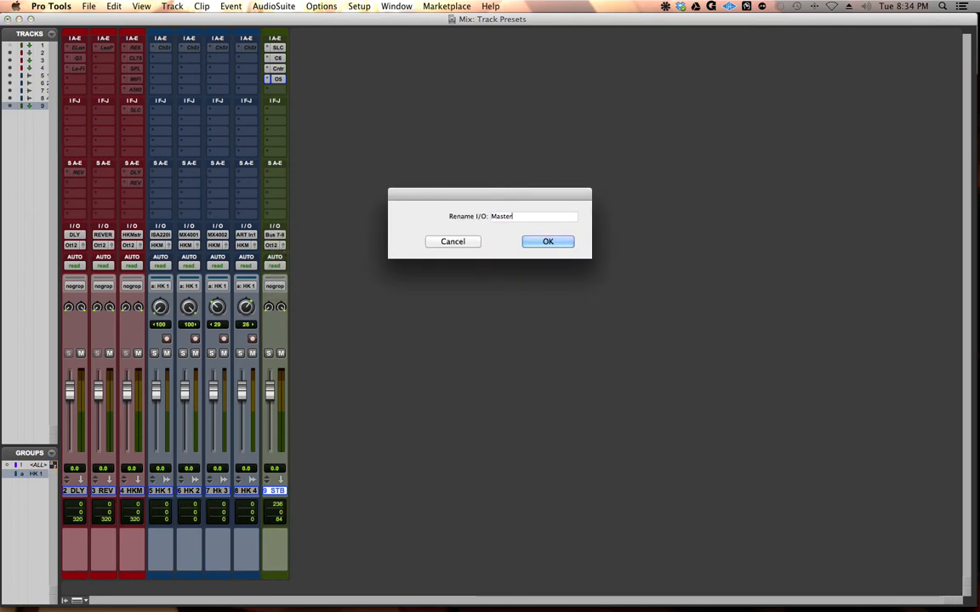
pyautogui.press('Return')
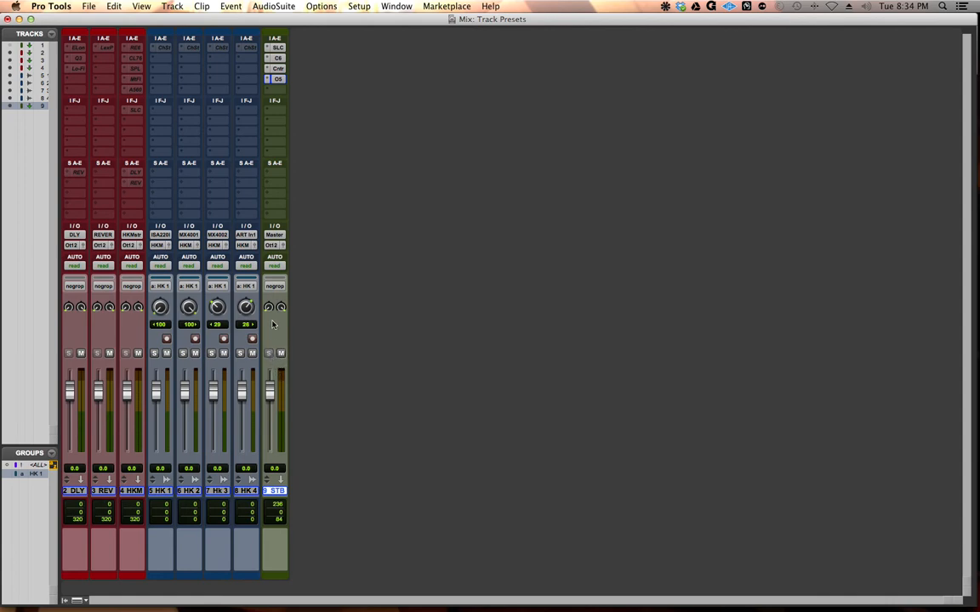
# Step: Make the SSLComp, C6, Center and Ozone 5 inserts on the ST BUSS track inactive
pyautogui.keyDown('ctrl'); pyautogui.keyDown('super'); pyautogui.click(278, 49); pyautogui.keyUp('super'); pyautogui.keyUp('ctrl')
pyautogui.keyDown('ctrl'); pyautogui.keyDown('super'); pyautogui.click(278, 59); pyautogui.keyUp('super'); pyautogui.keyUp('ctrl')
pyautogui.keyDown('ctrl'); pyautogui.keyDown('super'); pyautogui.click(278, 69); pyautogui.keyUp('super'); pyautogui.keyUp('ctrl')
pyautogui.keyDown('ctrl'); pyautogui.keyDown('super'); pyautogui.click(278, 79); pyautogui.keyUp('super'); pyautogui.keyUp('ctrl')
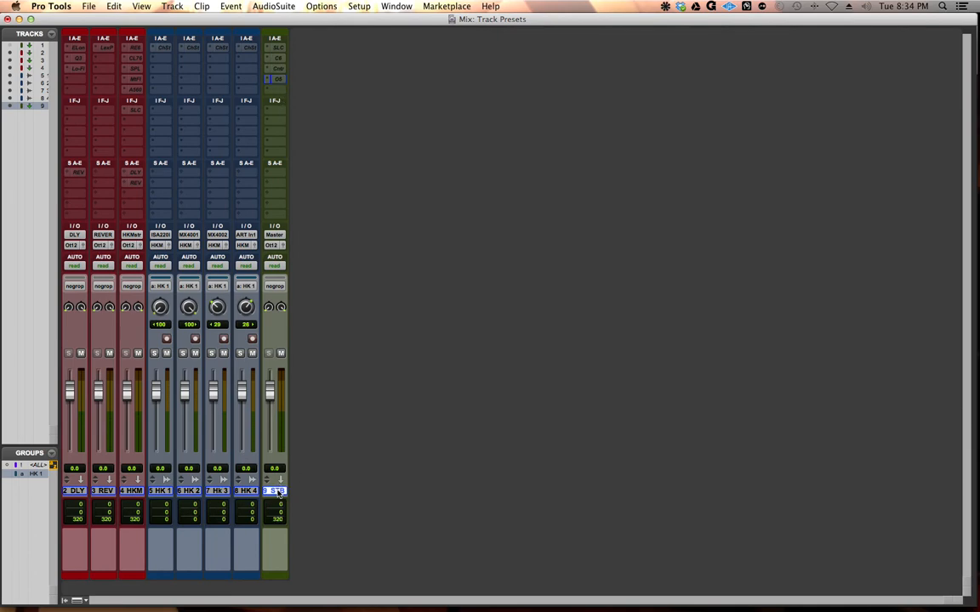
# Step: Export the ST BUSS track as a new session in the Latest format with only selected tracks included
pyautogui.click(81, 6)
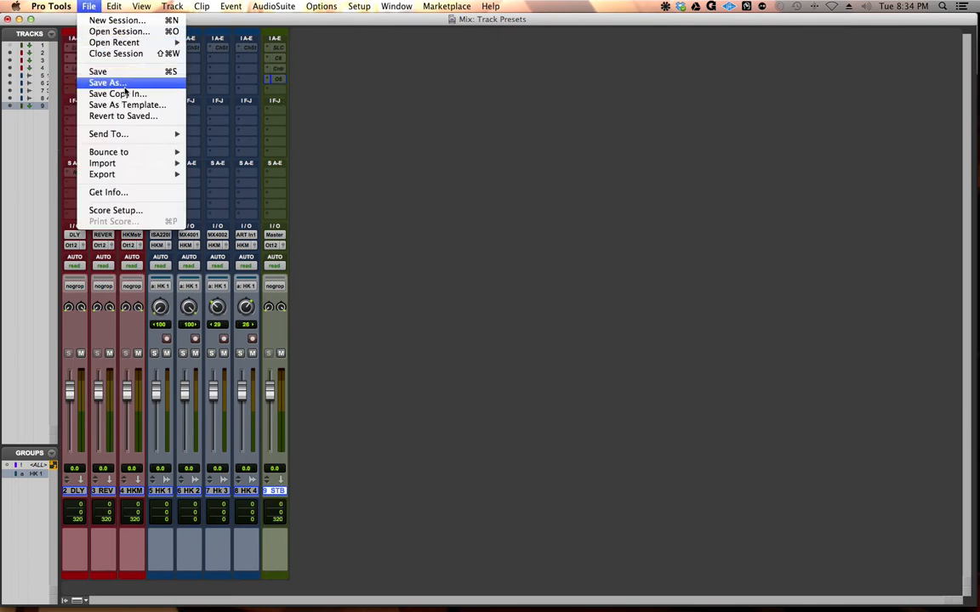
pyautogui.moveTo(149, 176)
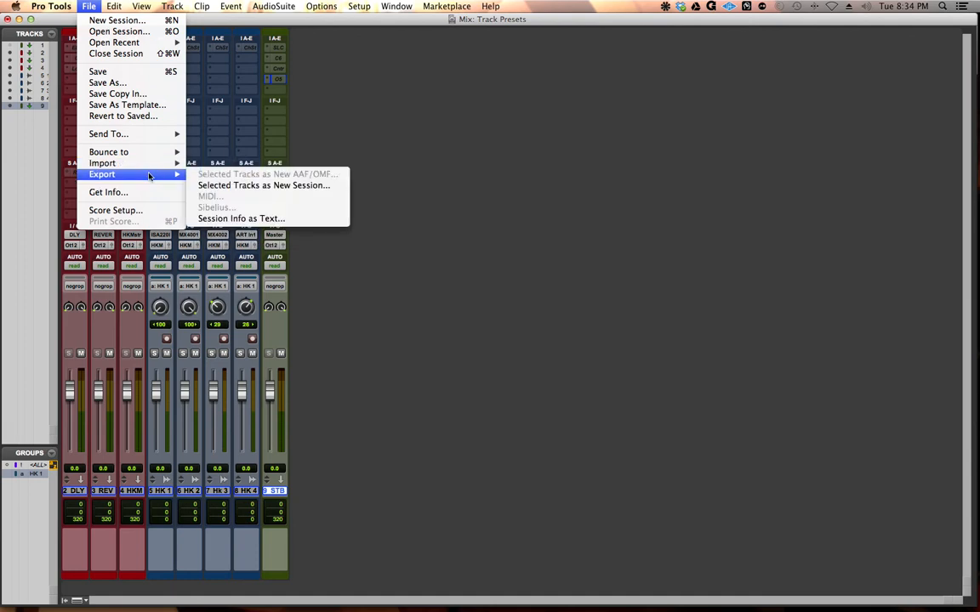
pyautogui.click(219, 184)
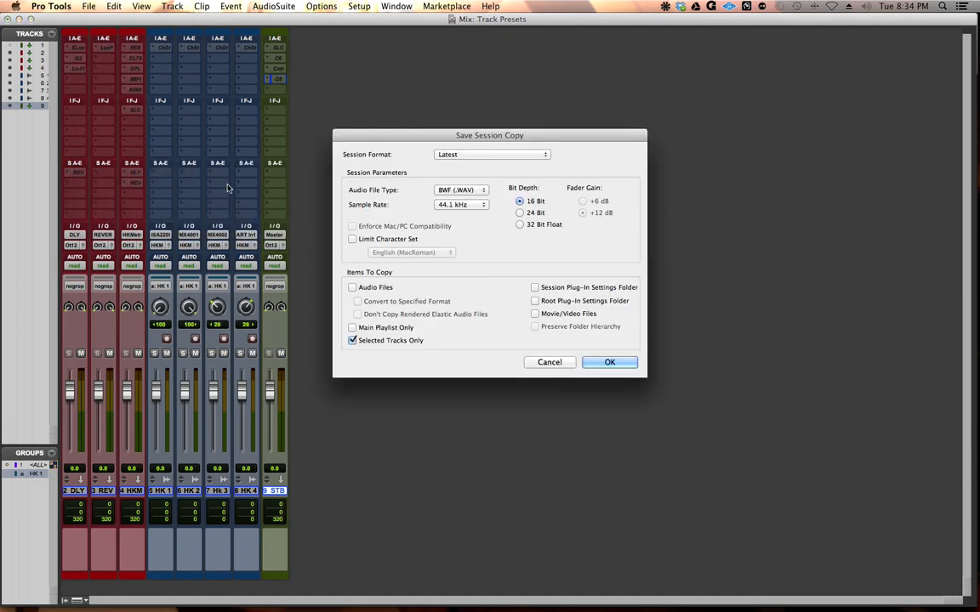
pyautogui.click(610, 363)
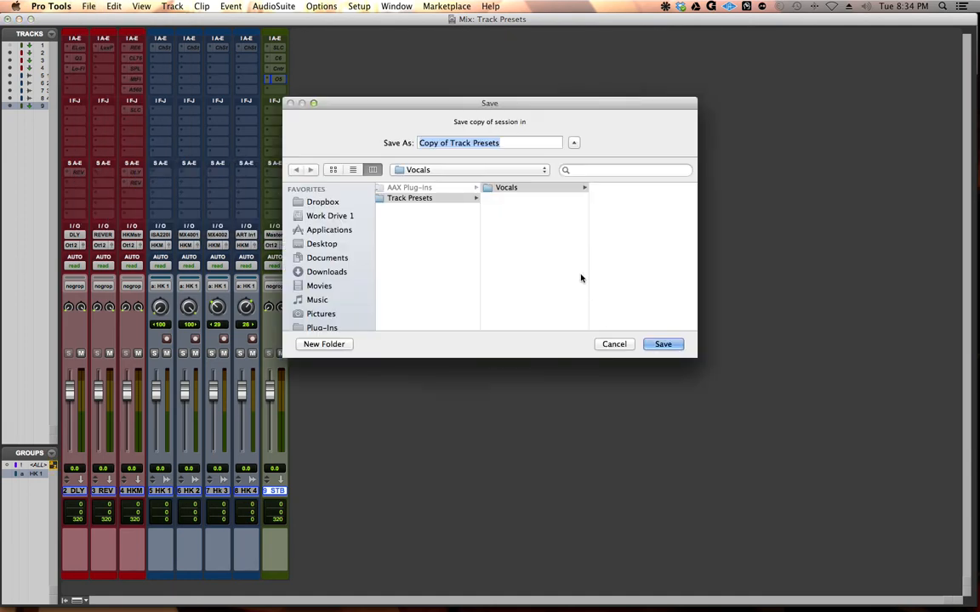
# Step: Create a new folder named St Buss Master inside the Track Presets folder
pyautogui.click(504, 191)
pyautogui.click(512, 248)
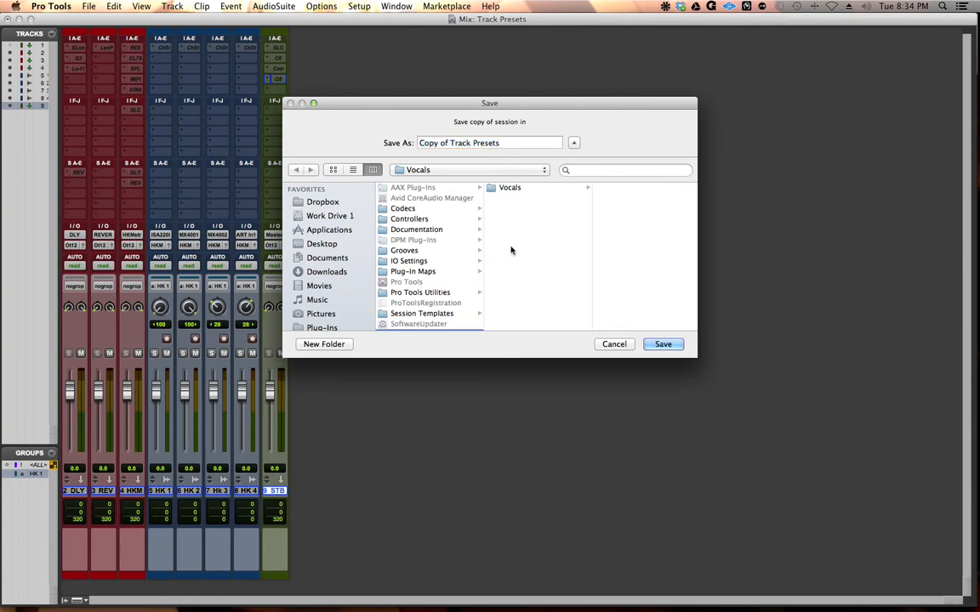
pyautogui.click(322, 344)
pyautogui.write('Ste')
pyautogui.press('BackSpace')
pyautogui.write('Buss Master')
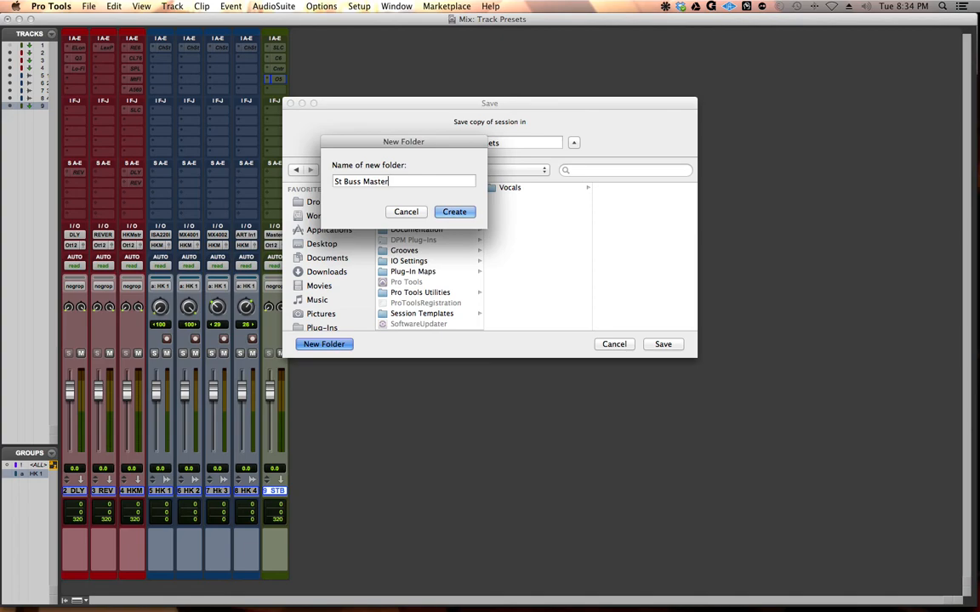
pyautogui.press('Return')
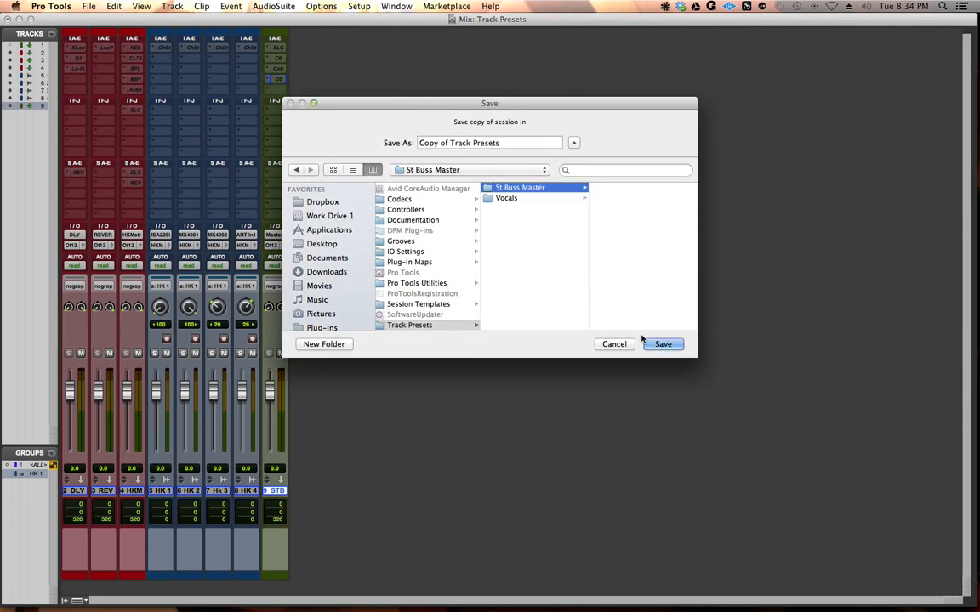
# Step: Save the session copy as ST BUSS in the St Buss Master folder
pyautogui.moveTo(500, 141); pyautogui.dragTo(413, 146)
pyautogui.write('ST BUSS')
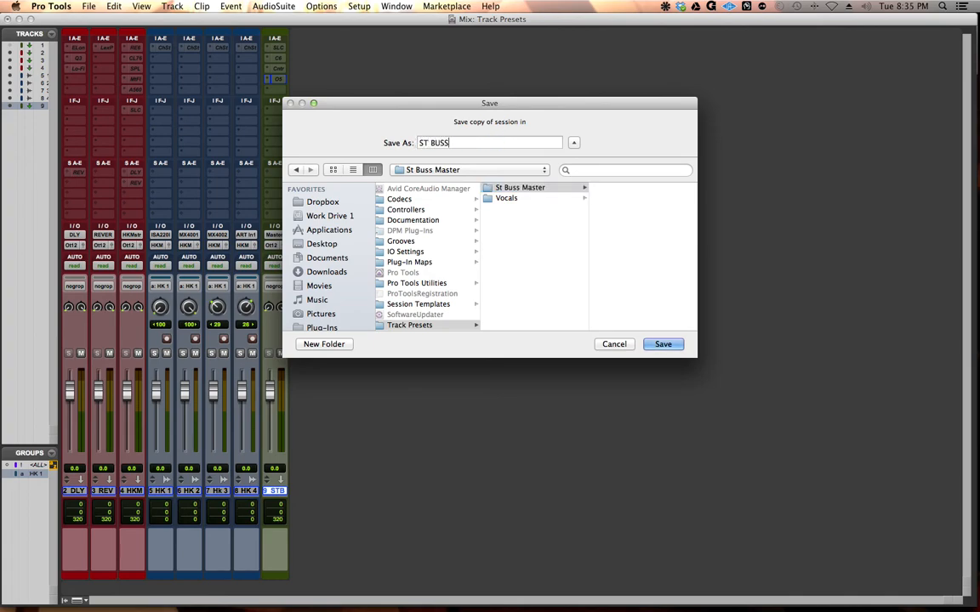
pyautogui.press('Return')
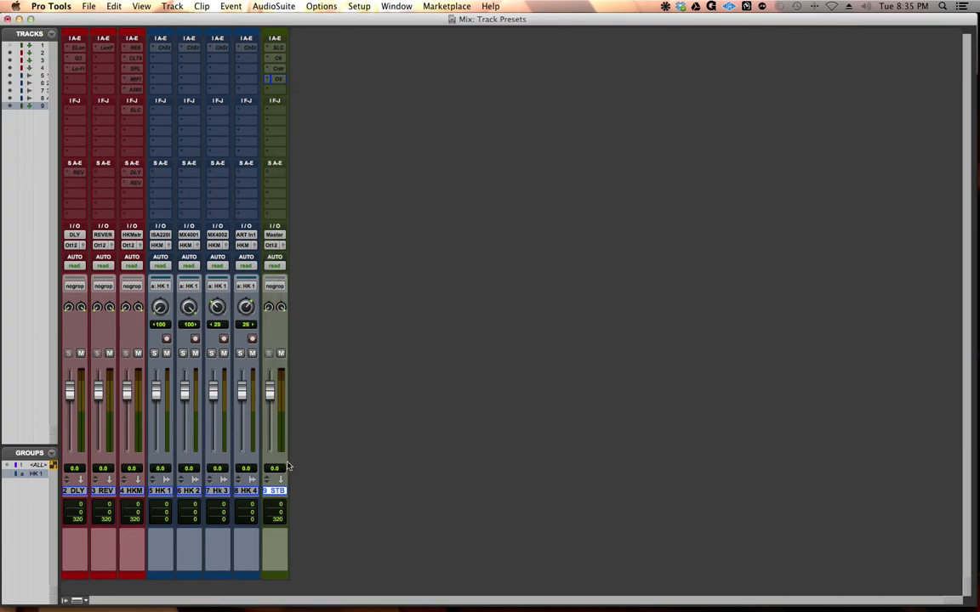
# Step: Delete all the visible tracks, from DLY through ST BUSS, from the session
pyautogui.keyDown('shift'); pyautogui.click(78, 493); pyautogui.keyUp('shift')
pyautogui.rightClick(78, 492)
pyautogui.click(103, 578)
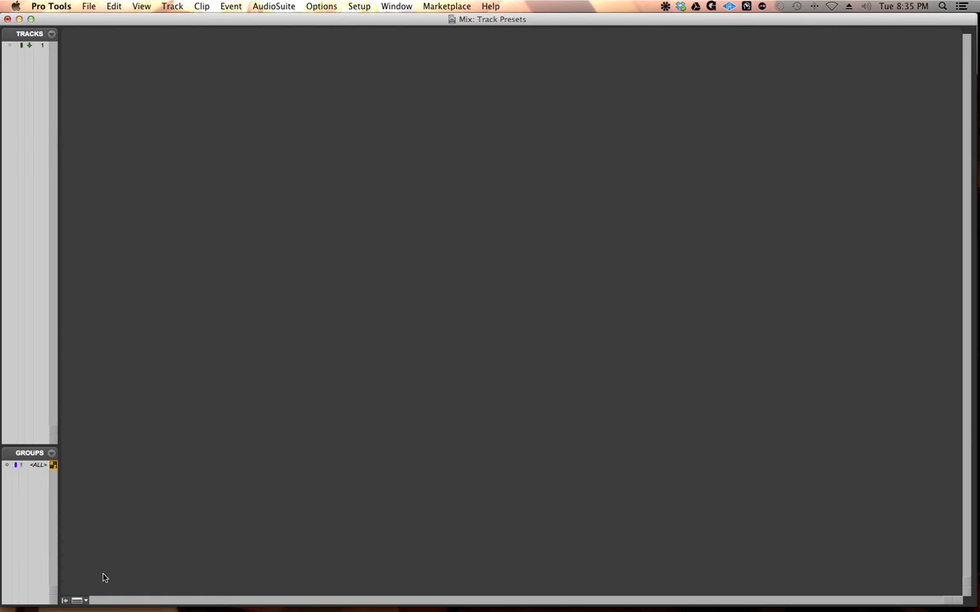
# Step: Try to create one new track from the St Buss Master track preset category
pyautogui.press('super+shift+n')
pyautogui.press('super+Right')
pyautogui.press('super+Down')
pyautogui.press('super+Down')
pyautogui.press('super+Down')
pyautogui.press('super+Down')
pyautogui.press('super+Down')
pyautogui.press('super+Down')
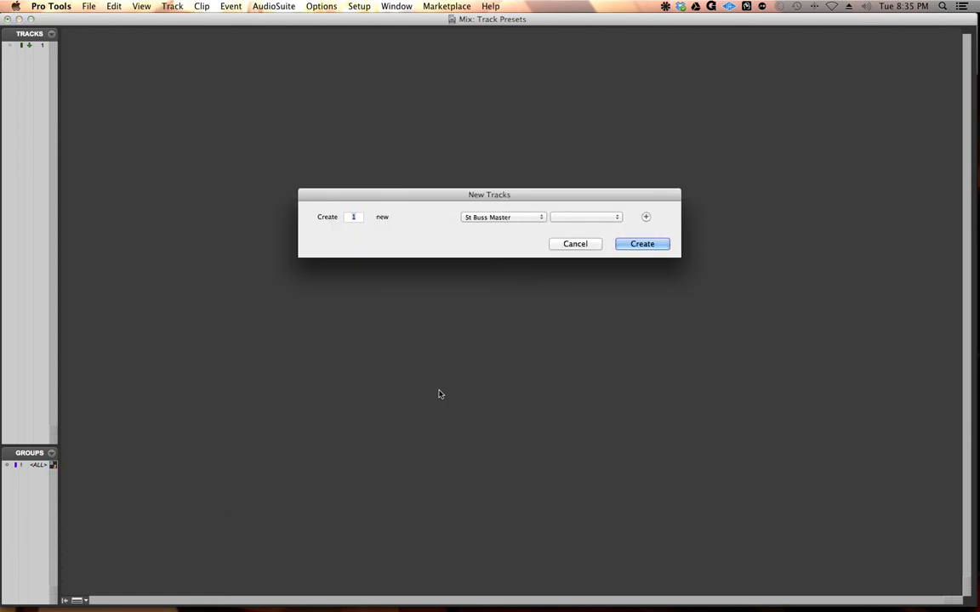
pyautogui.click(642, 244)
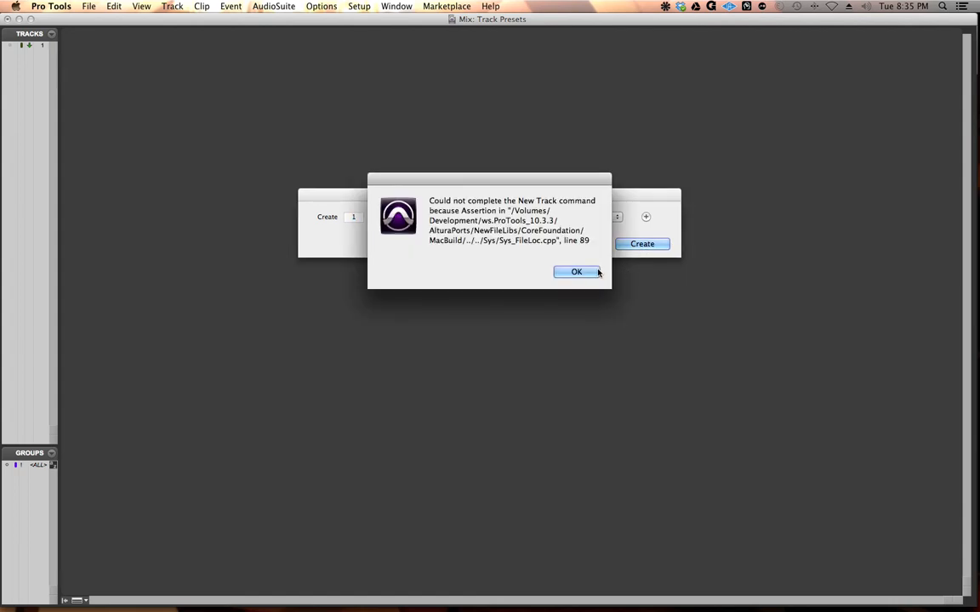
pyautogui.click(597, 271)
pyautogui.click(529, 218)
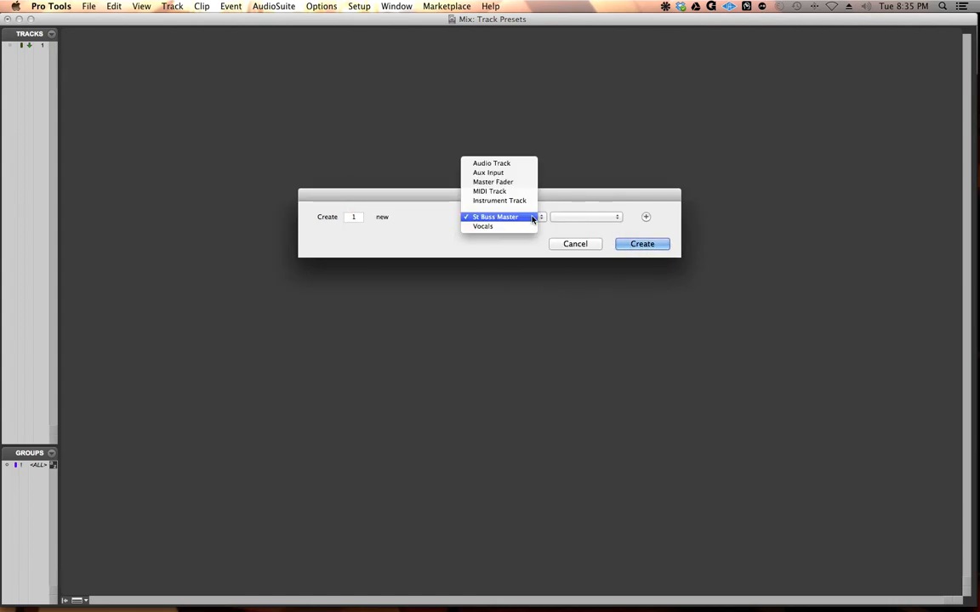
pyautogui.click(580, 194)
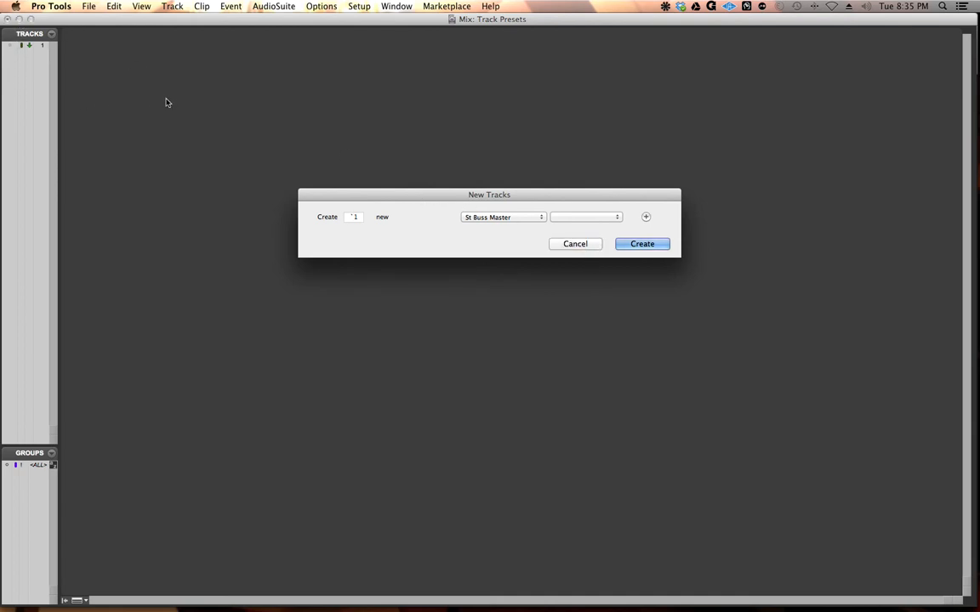
pyautogui.doubleClick(360, 221)
pyautogui.press('BackSpace')
pyautogui.write('1')
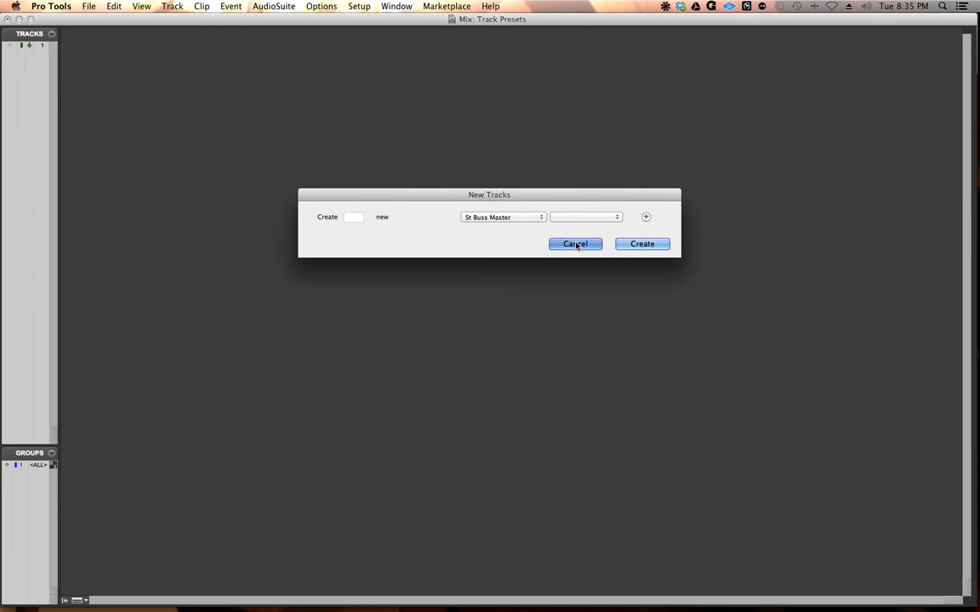
pyautogui.click(510, 217)
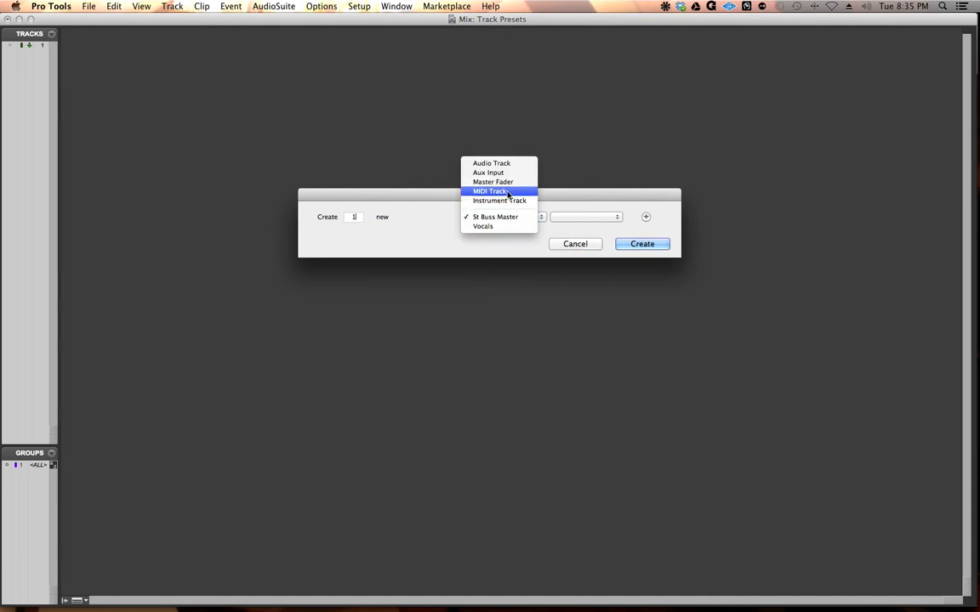
pyautogui.click(498, 190)
pyautogui.click(614, 223)
pyautogui.click(616, 218)
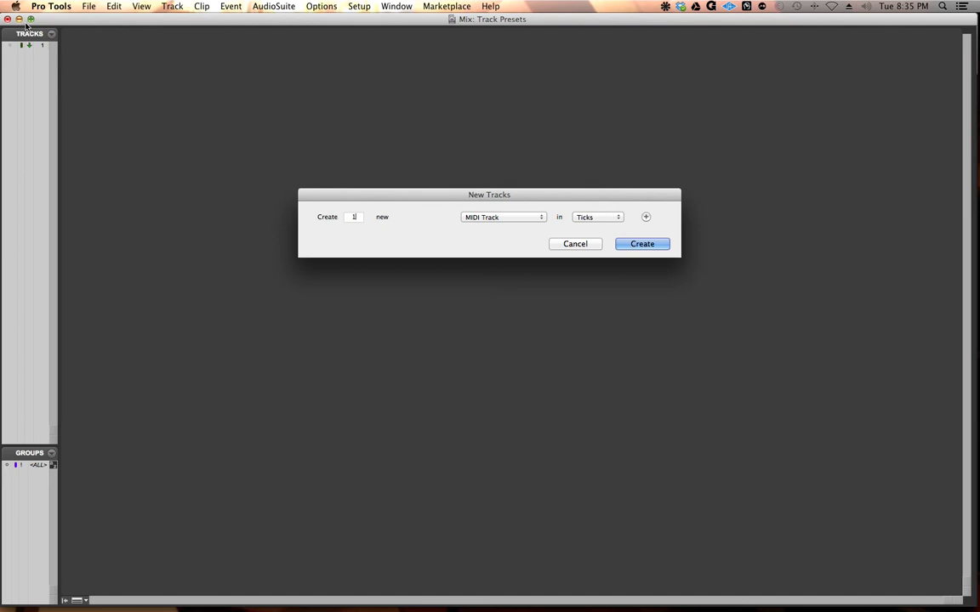
# Step: Force Pro Tools to quit
pyautogui.moveTo(372, 593)
pyautogui.click(16, 6)
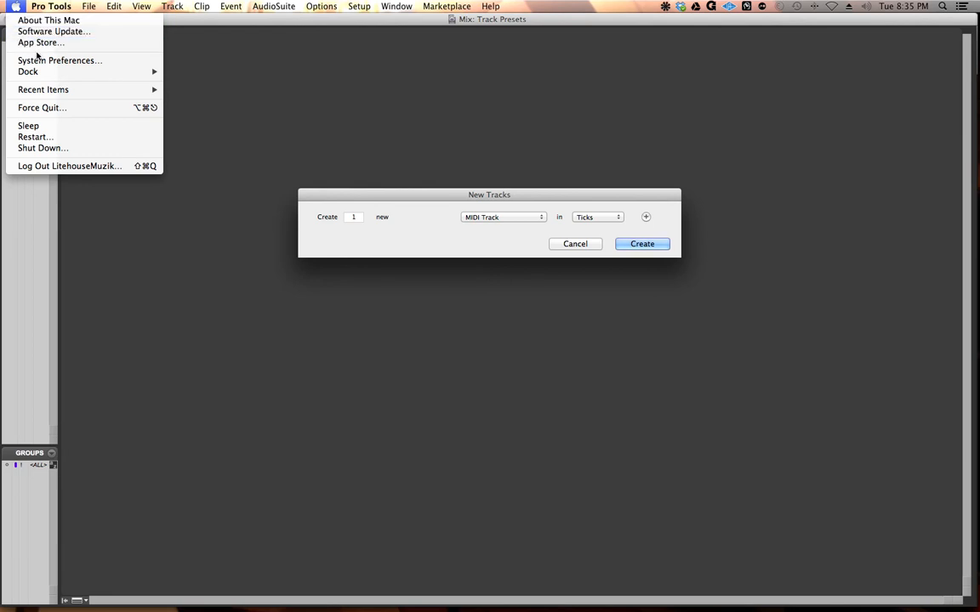
pyautogui.click(43, 108)
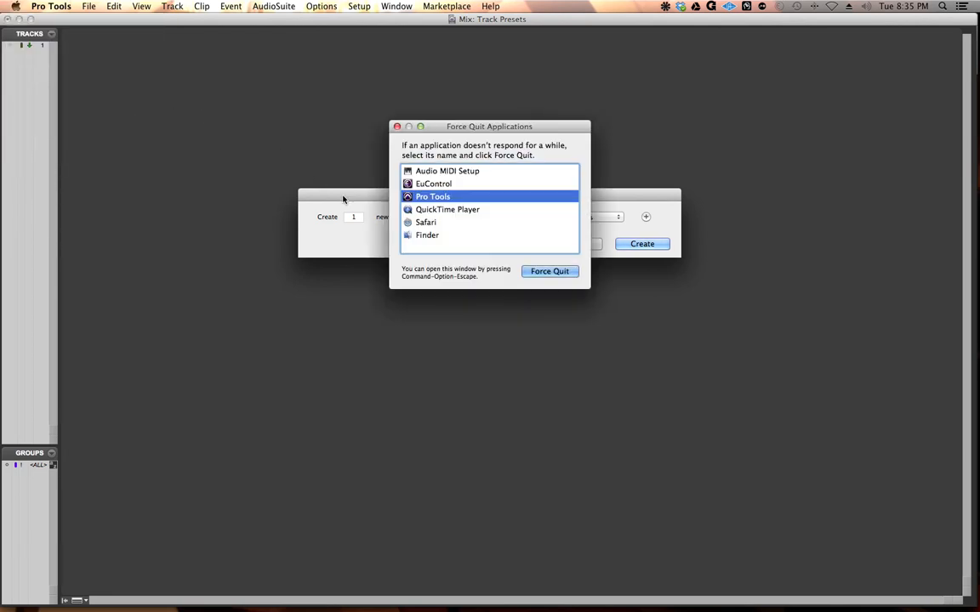
pyautogui.click(540, 272)
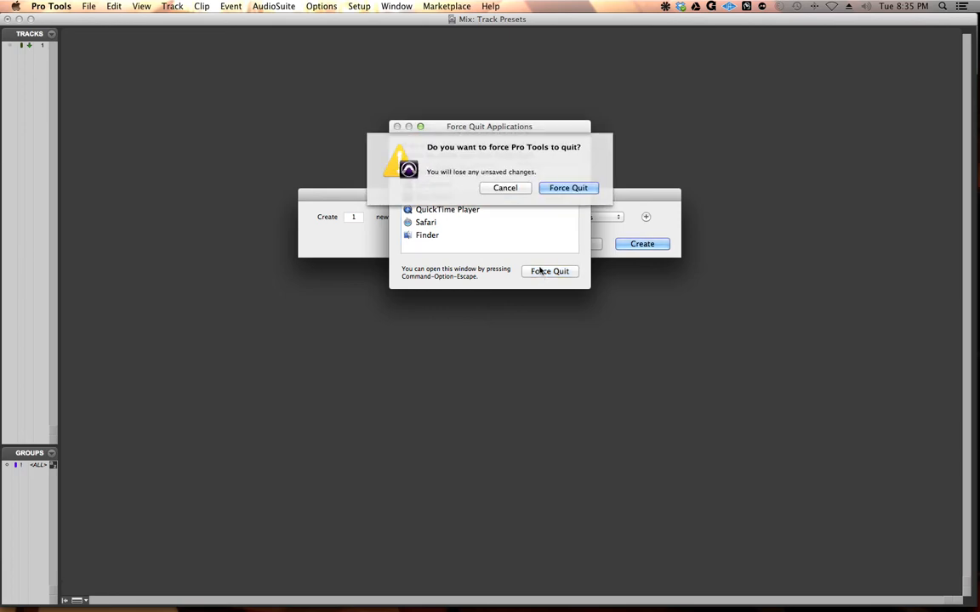
pyautogui.click(558, 190)
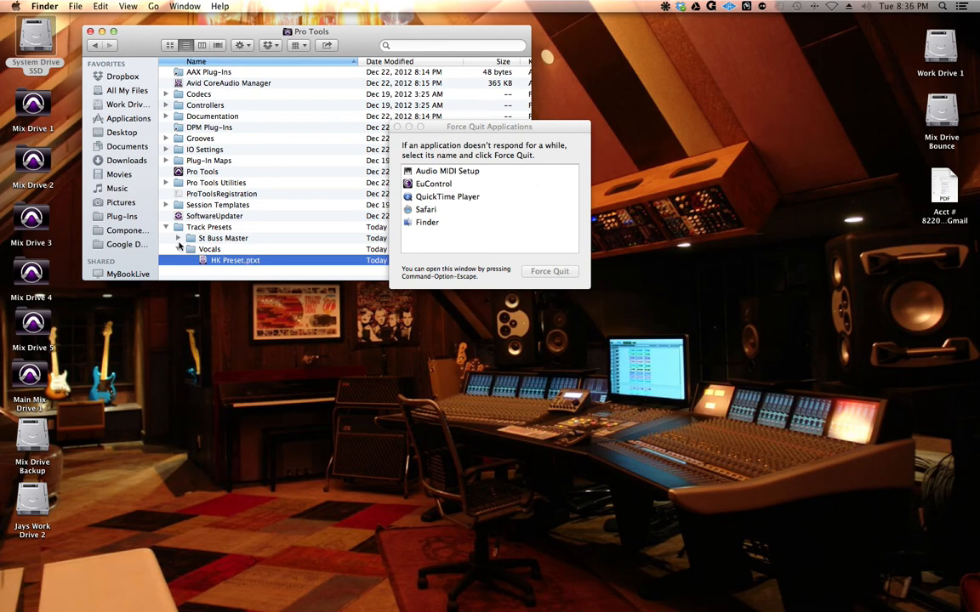
# Step: In Finder, rename the preset file in the St Buss Master folder to ST BUSS.ptxt, accepting the .ptxt extension
pyautogui.click(179, 238)
pyautogui.click(226, 249)
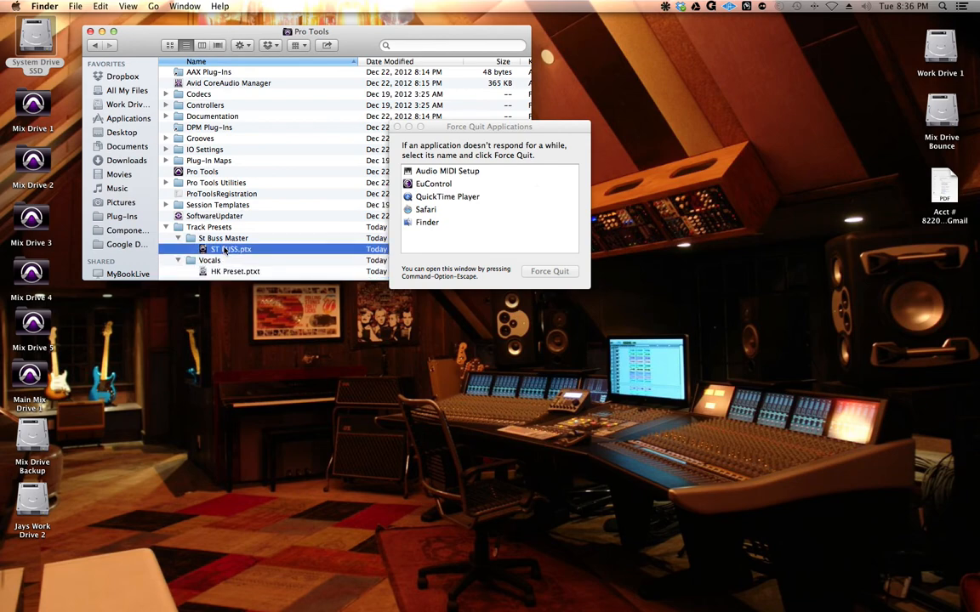
pyautogui.press('Return')
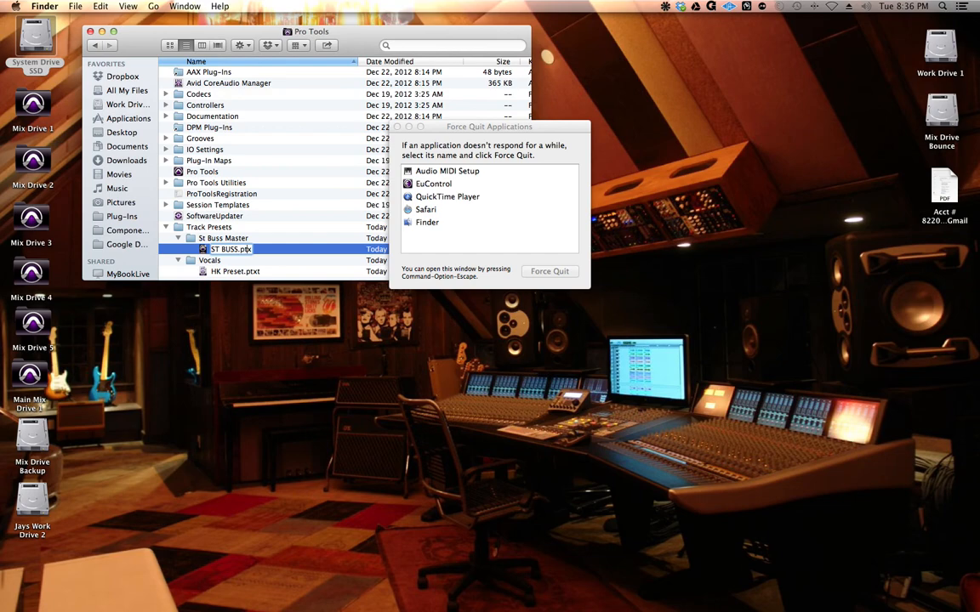
pyautogui.press('Return')
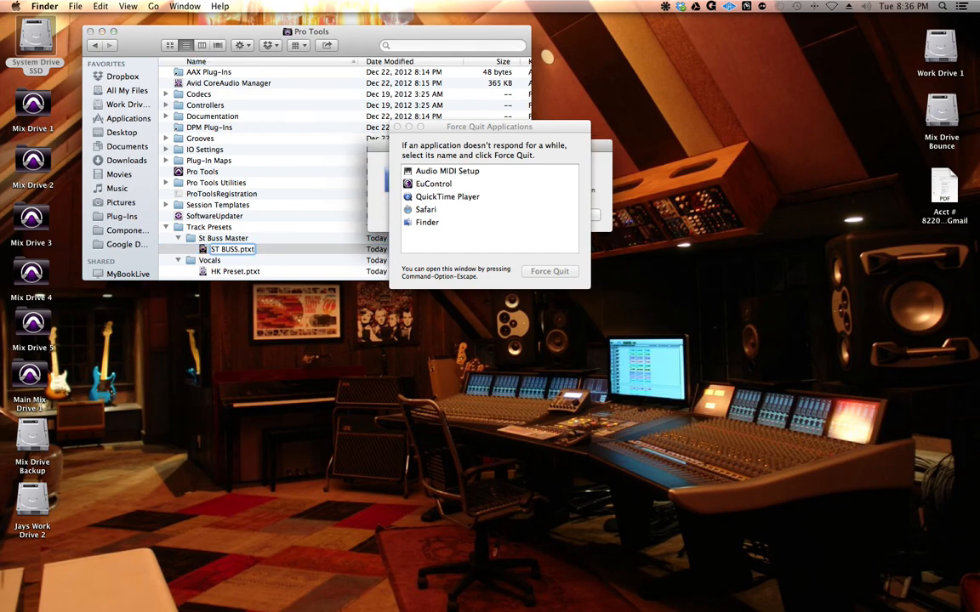
pyautogui.moveTo(489, 127); pyautogui.dragTo(772, 112)
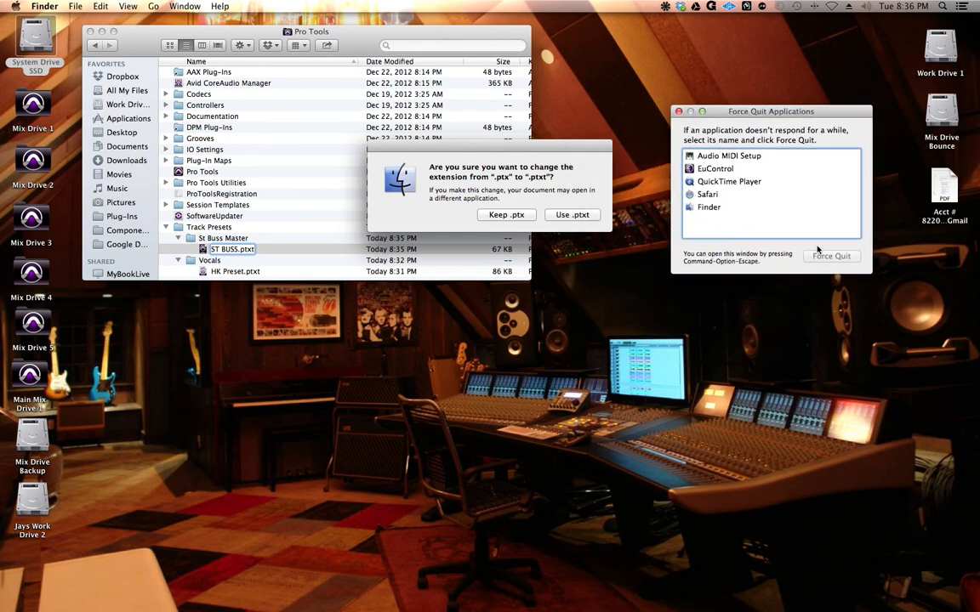
pyautogui.click(679, 111)
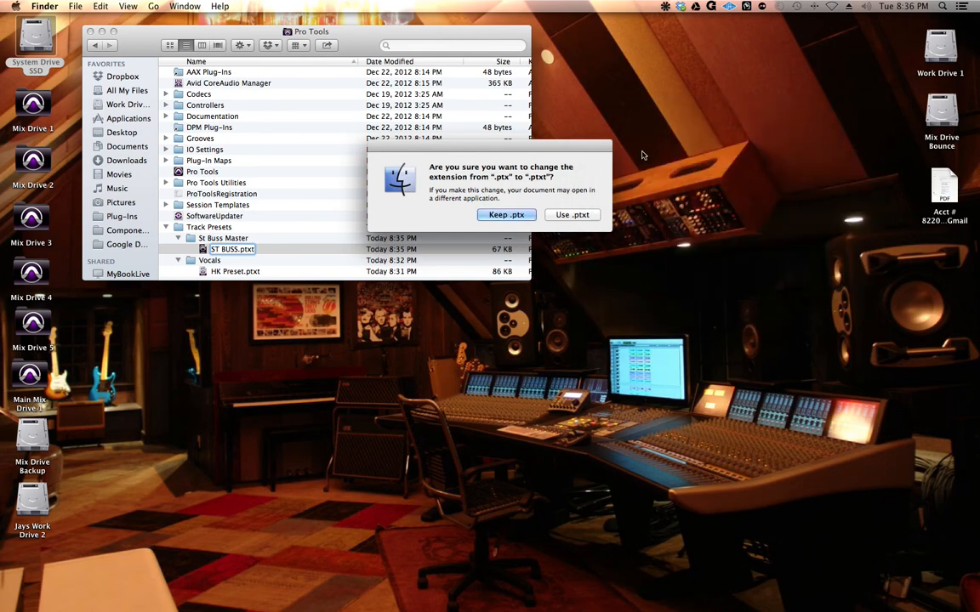
pyautogui.click(571, 215)
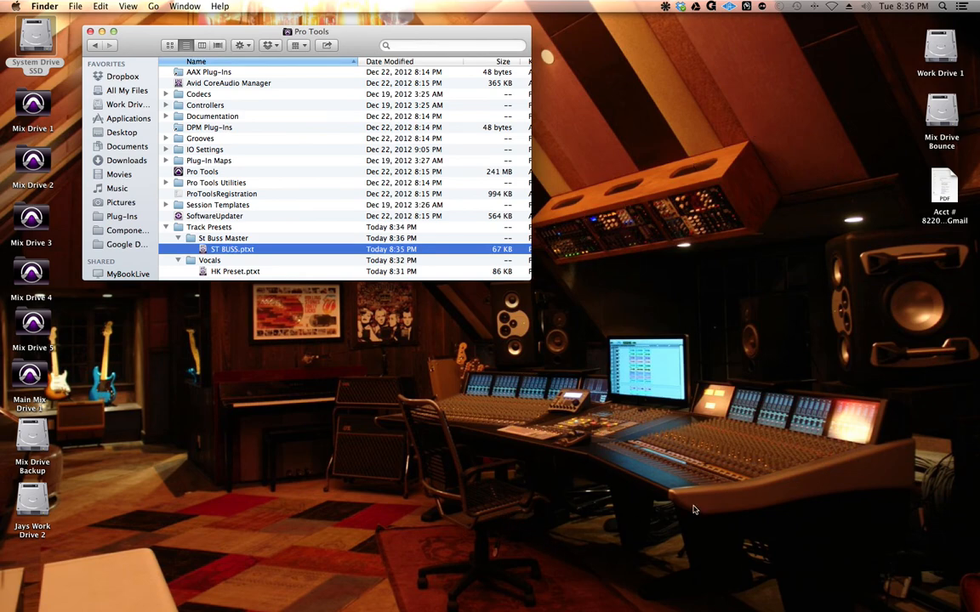
# Step: Open the Track Presets.ptx session from the Tutorials folder on Work Drive 1 and close the Finder windows
pyautogui.click(935, 54)
pyautogui.doubleClick(936, 54)
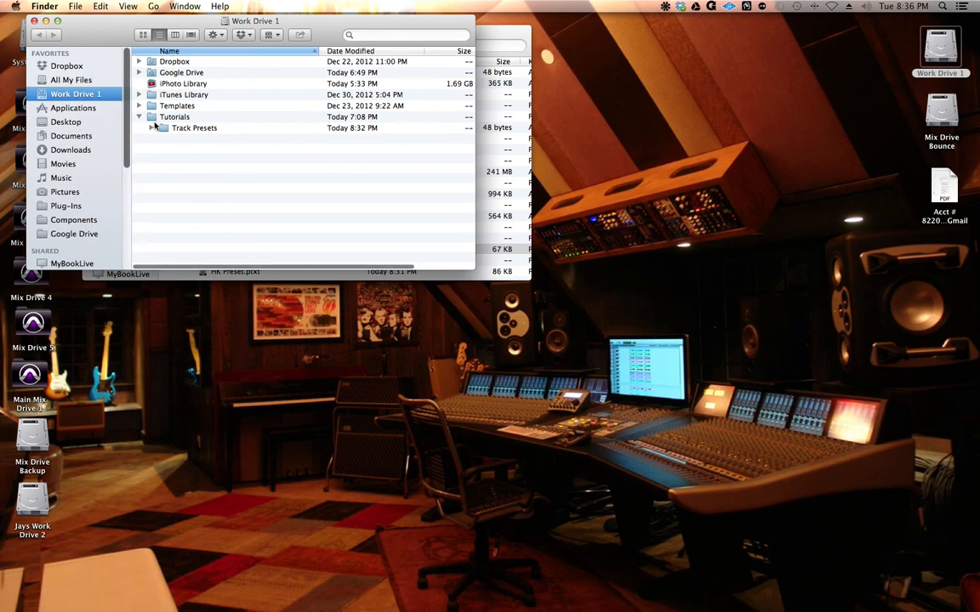
pyautogui.click(152, 127)
pyautogui.doubleClick(205, 172)
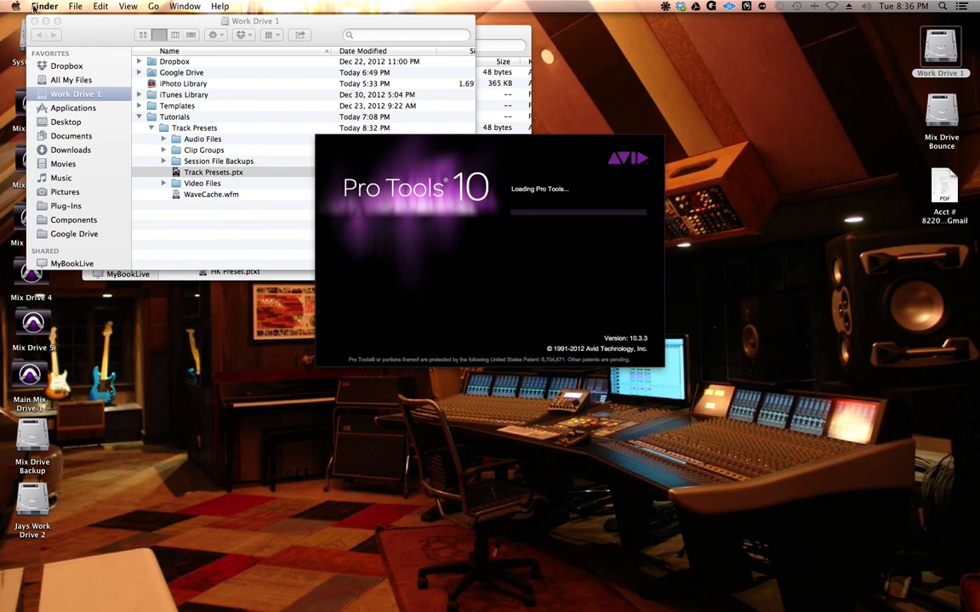
pyautogui.click(38, 22)
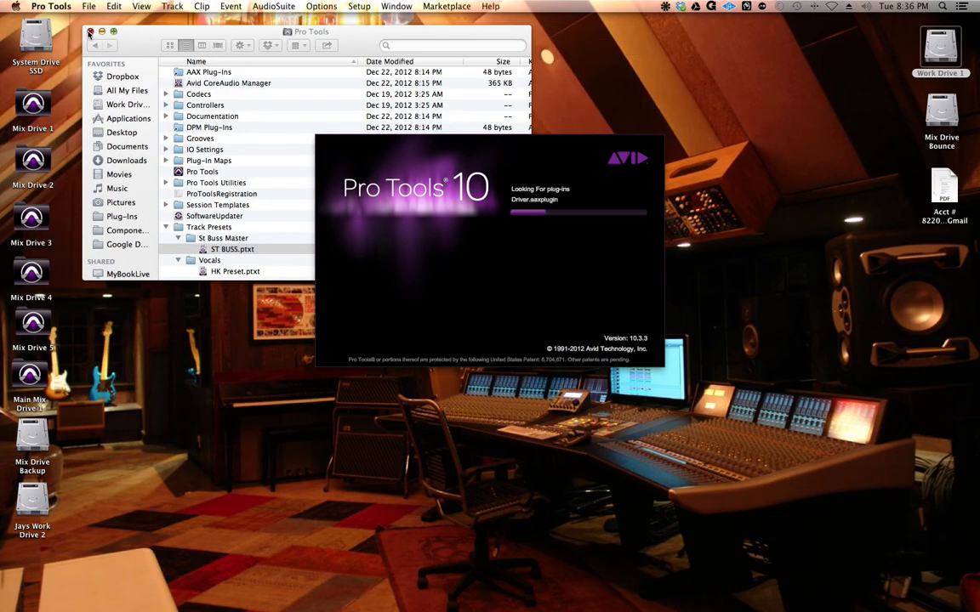
pyautogui.click(90, 32)
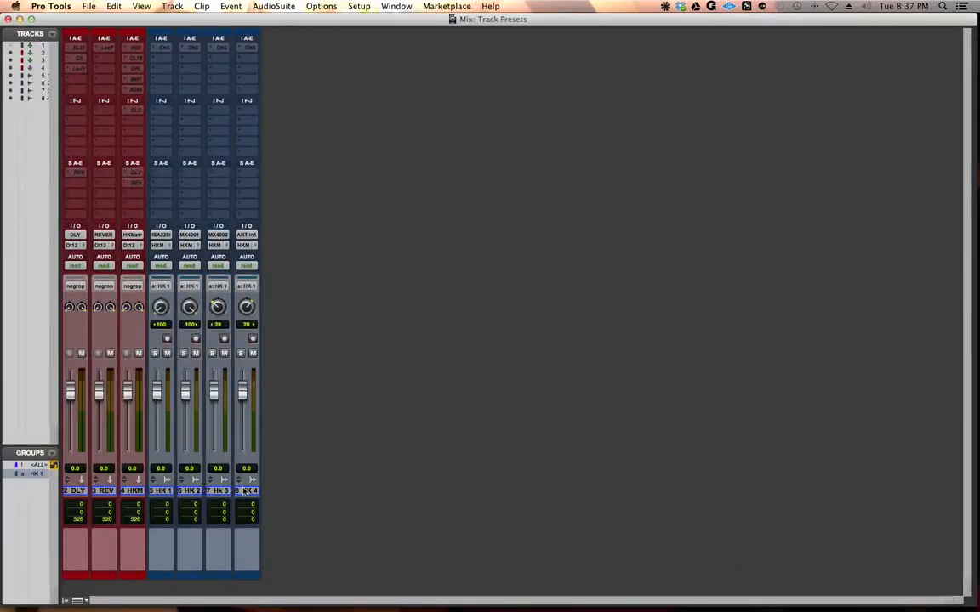
# Step: Delete all the visible tracks, from DLY through HK 4, from the reopened session
pyautogui.click(244, 490)
pyautogui.keyDown('shift'); pyautogui.click(74, 491); pyautogui.keyUp('shift')
pyautogui.rightClick(75, 490)
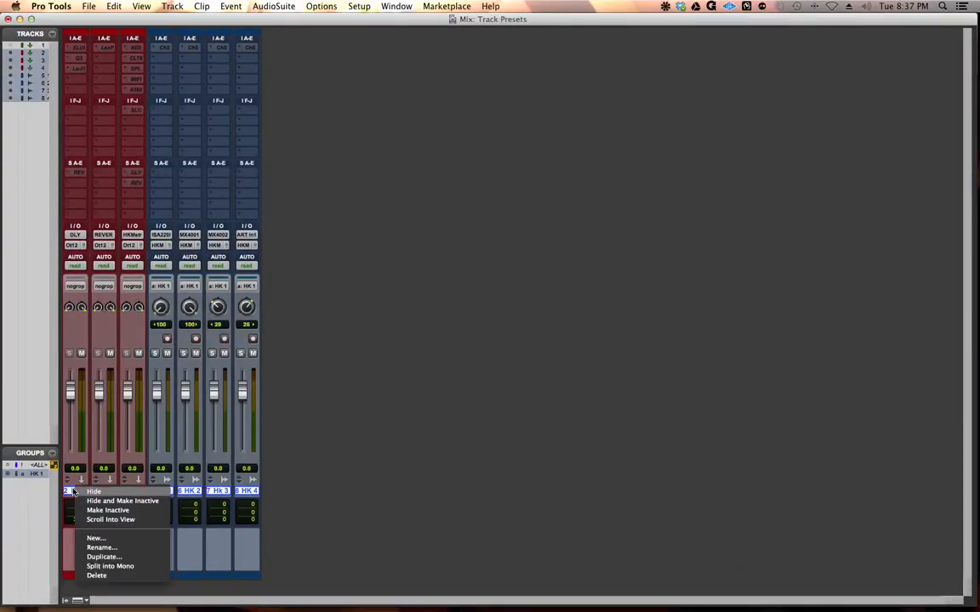
pyautogui.click(96, 576)
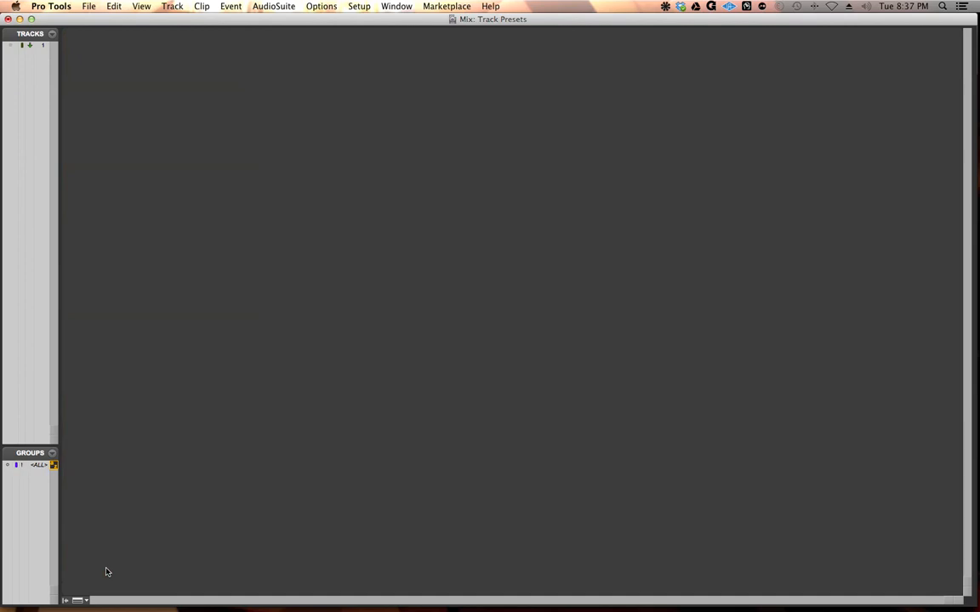
# Step: Create one new track from the ST BUSS preset in the St Buss Master category and select it
pyautogui.press('shift+super+n')
pyautogui.click(476, 218)
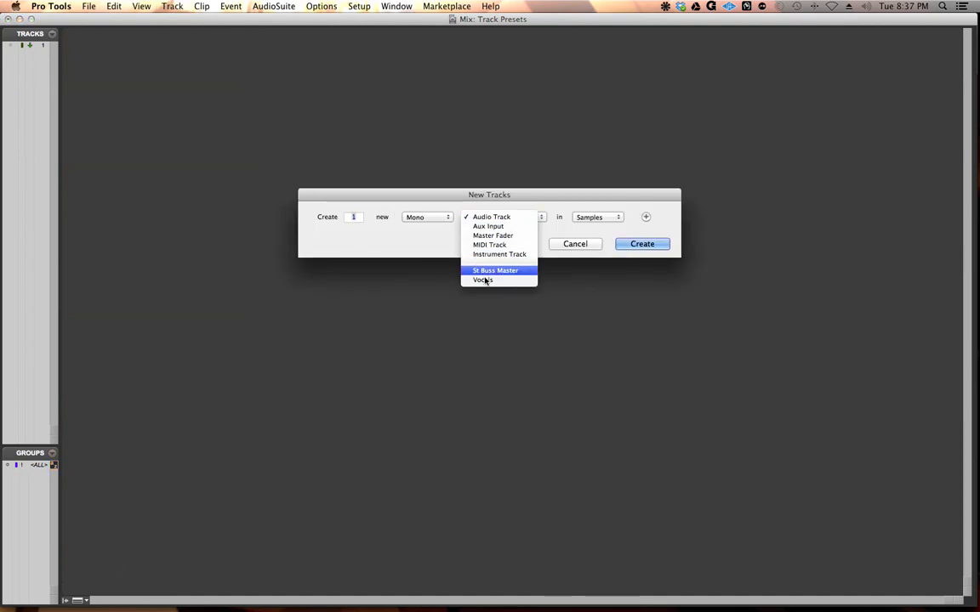
pyautogui.click(490, 271)
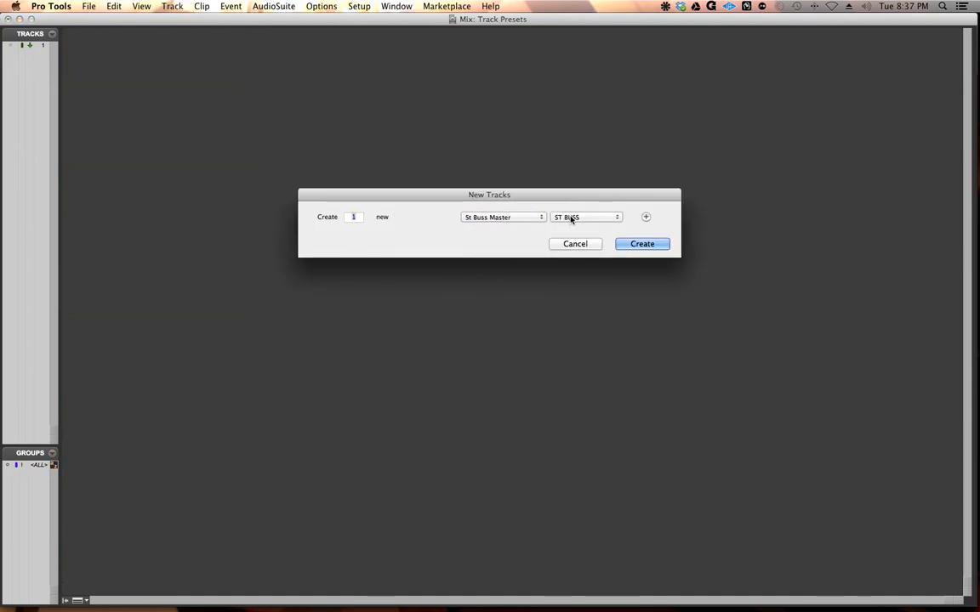
pyautogui.click(640, 243)
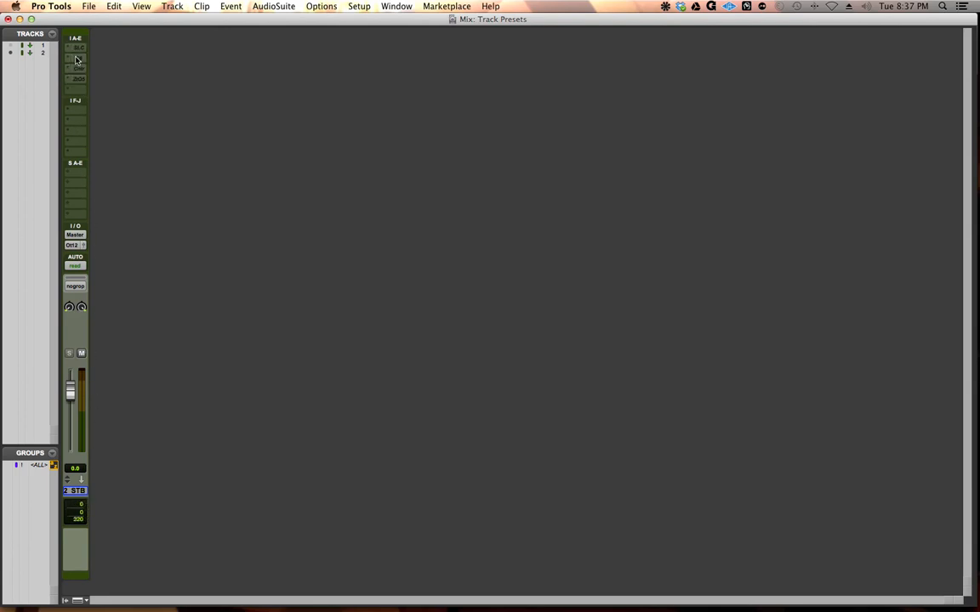
pyautogui.click(76, 491)
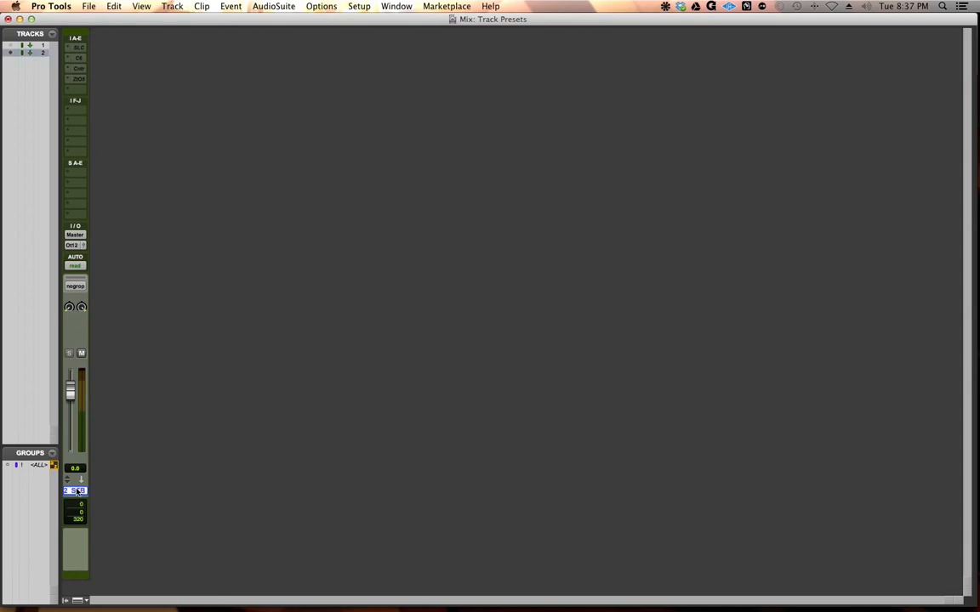
# Step: Minimize the session's Mix and Edit windows and switch to QuickTime Player
pyautogui.click(20, 19)
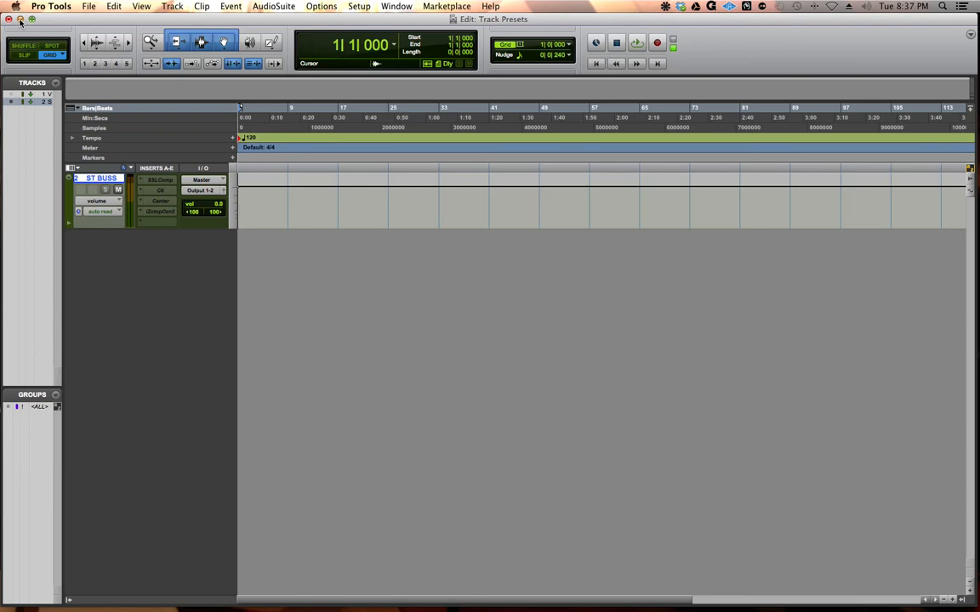
pyautogui.click(19, 19)
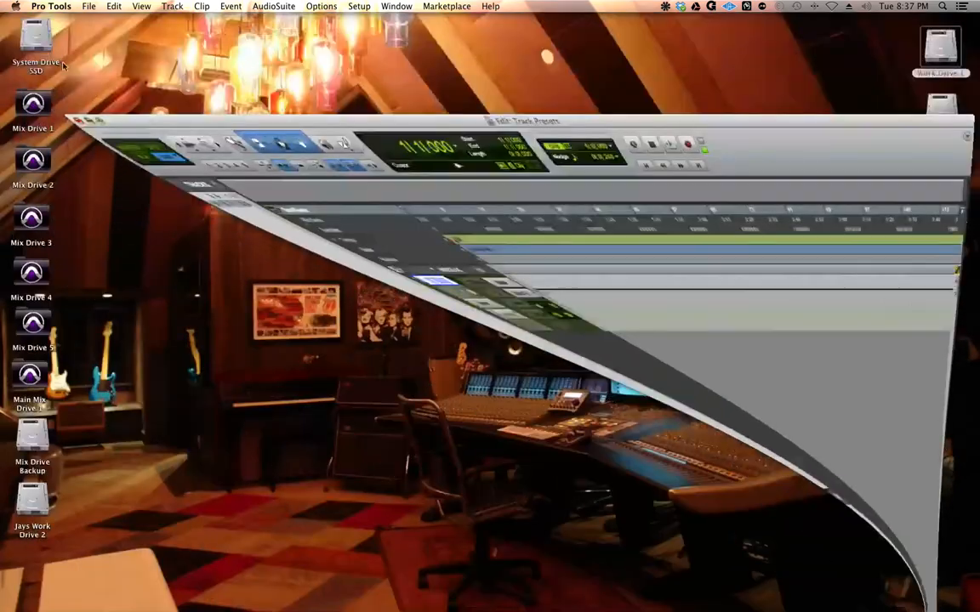
pyautogui.moveTo(814, 598)
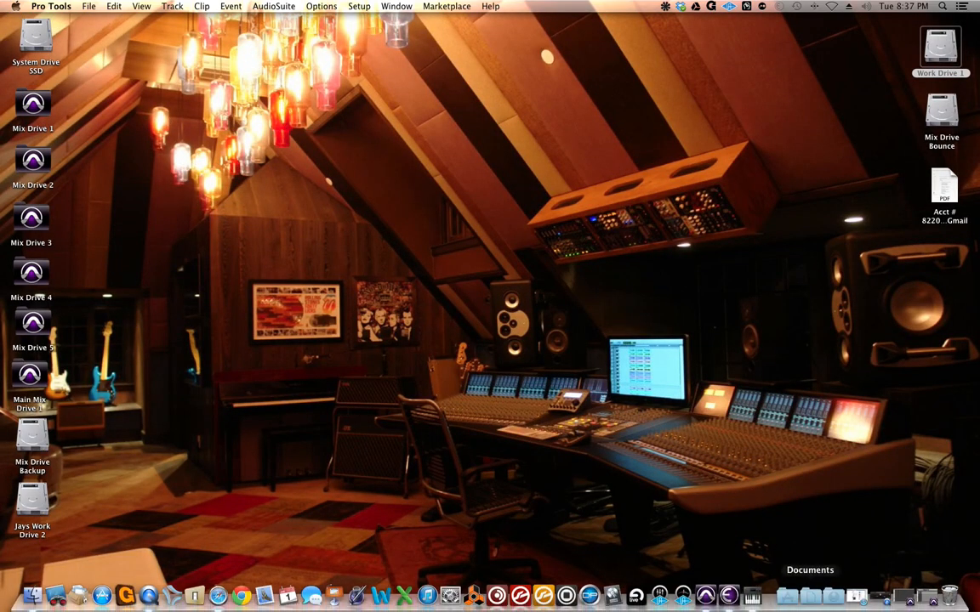
pyautogui.click(884, 598)
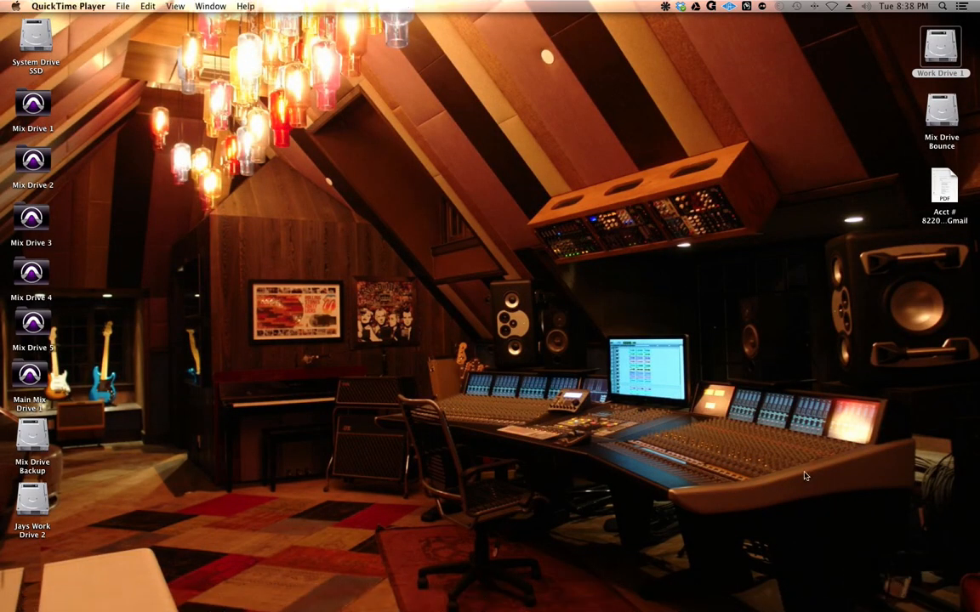